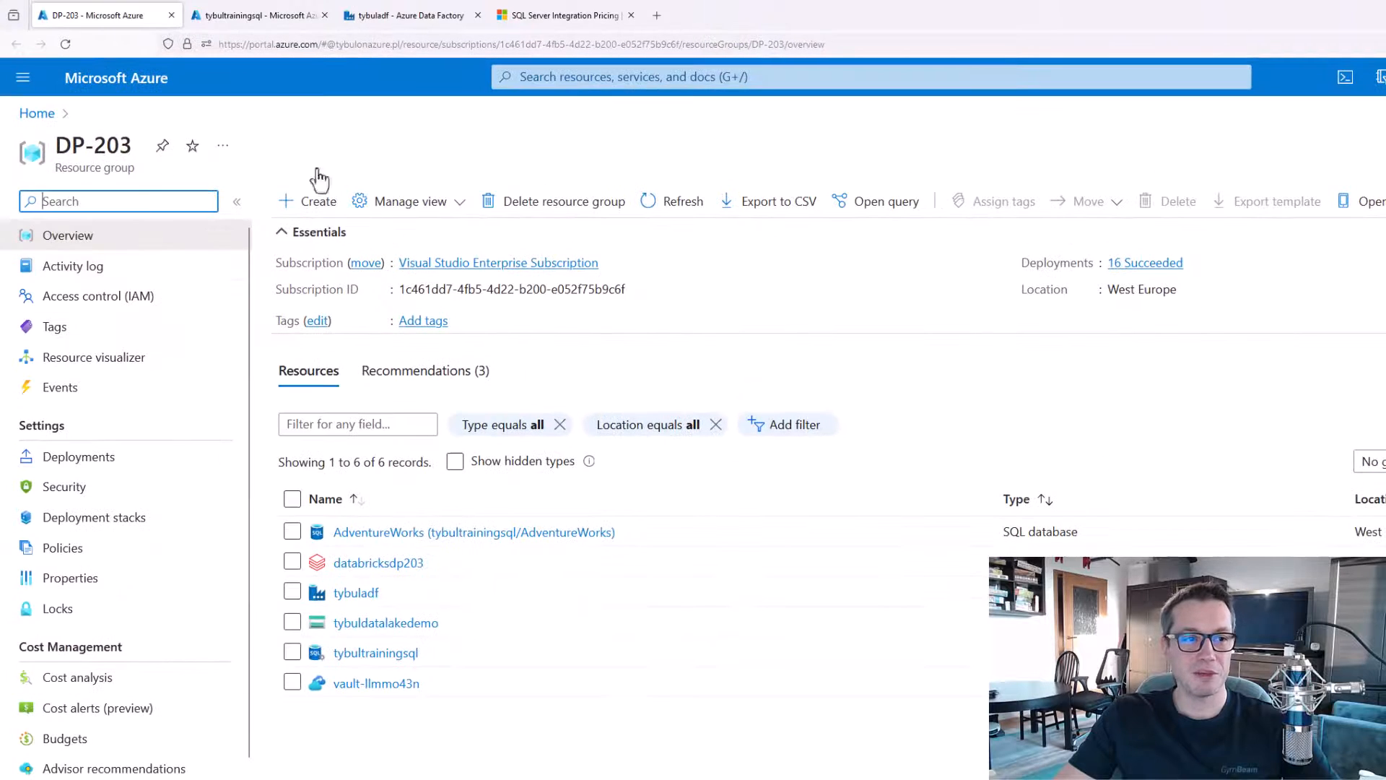
- Find the Virtual machines service and start creating a new Azure virtual machine
left_click(674, 78)
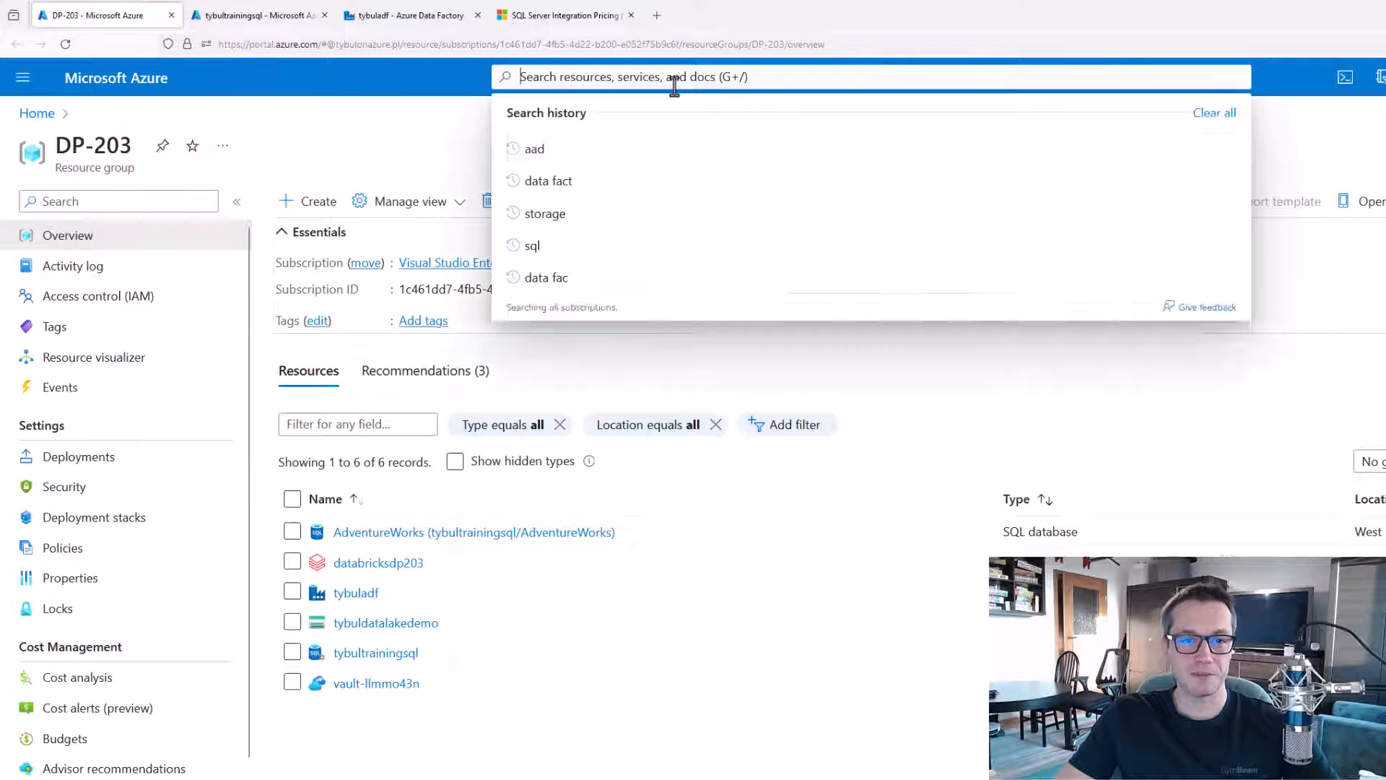
type("virtu")
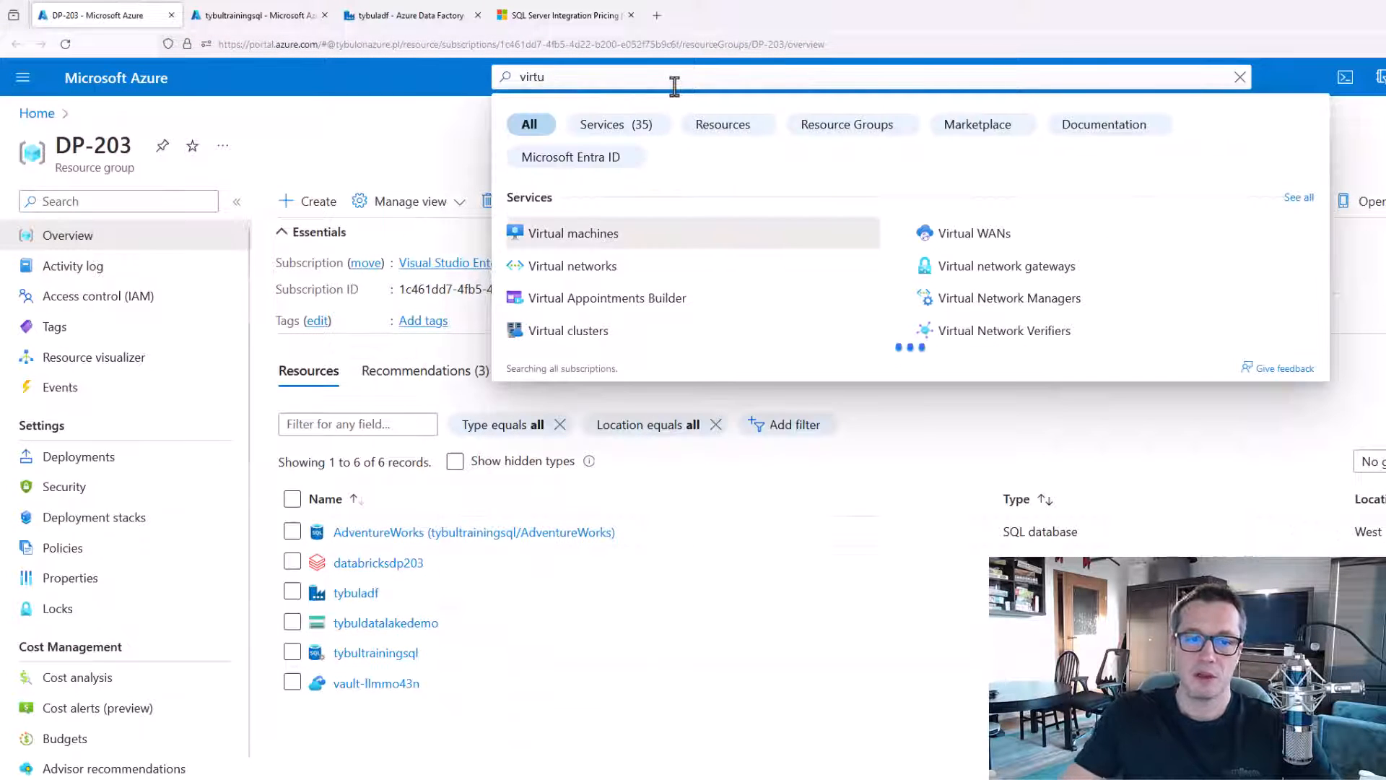
left_click(610, 228)
left_click(97, 203)
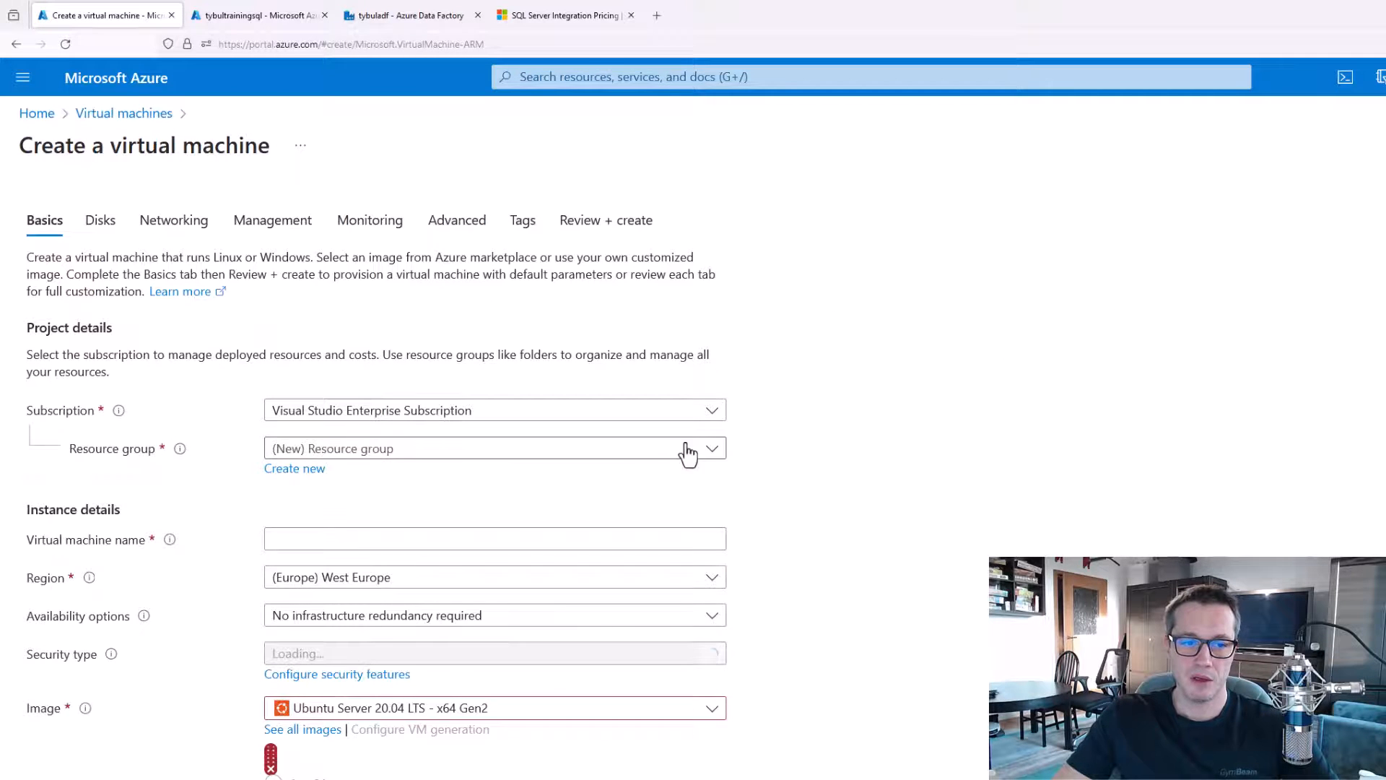
- Assign the virtual machine to resource group DP-203 and name it SHIR-IR
left_click(563, 450)
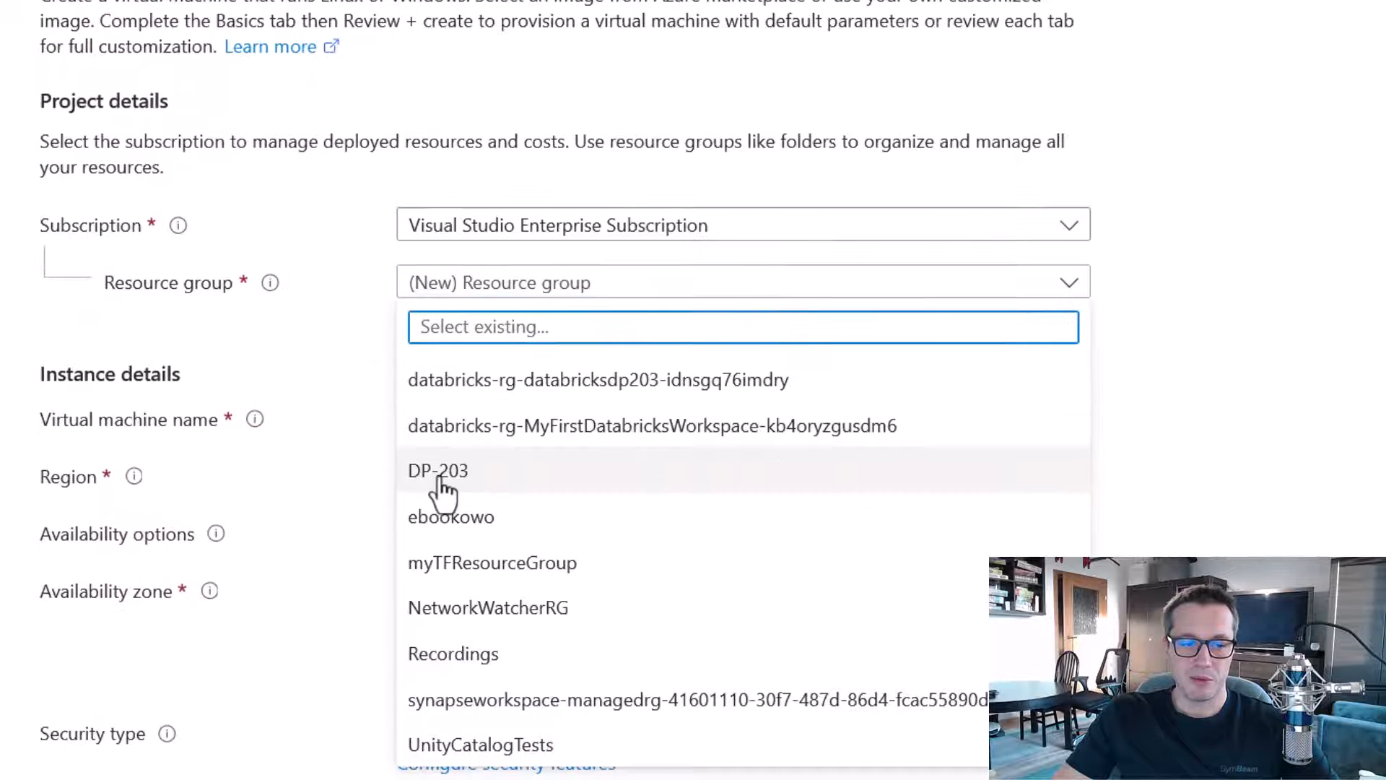
left_click(302, 586)
left_click(668, 417)
type("SHIR_")
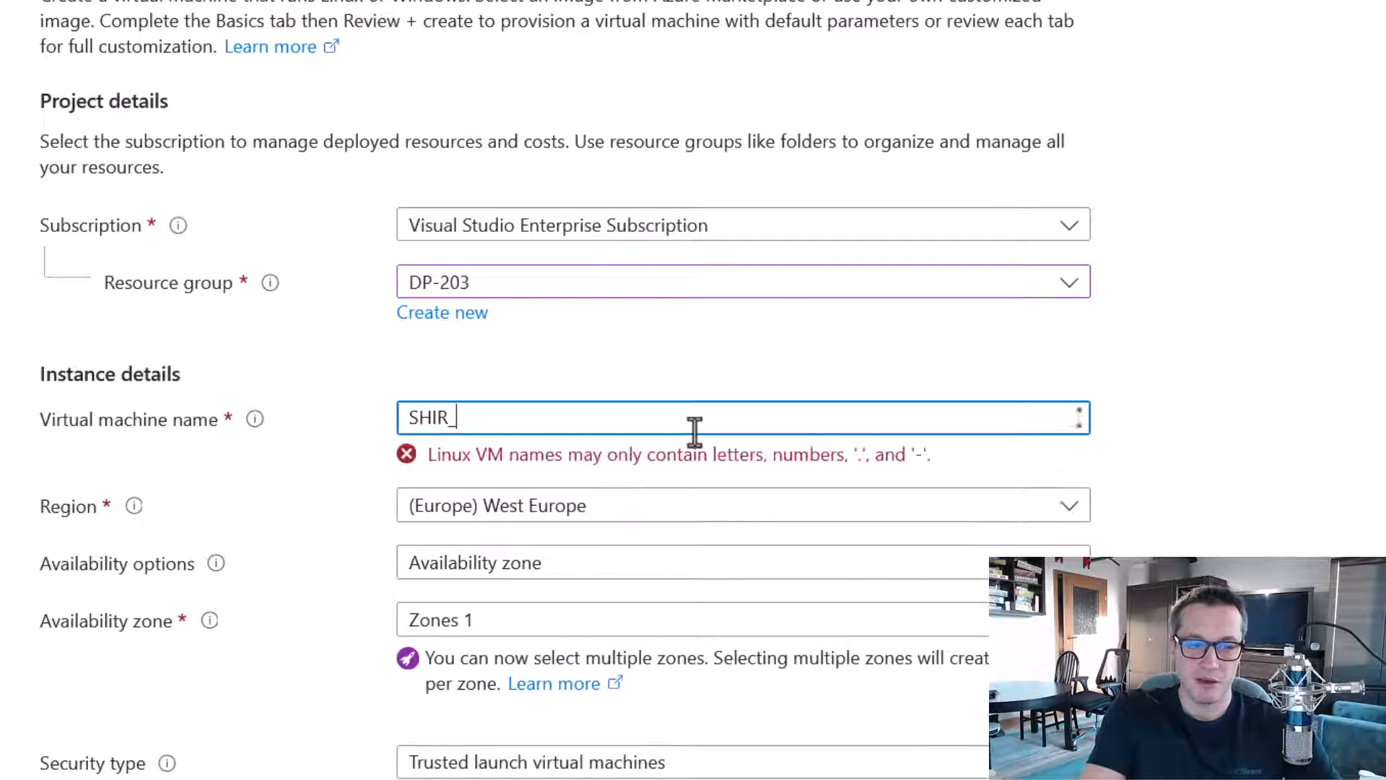
key("BackSpace")
type("-IR")
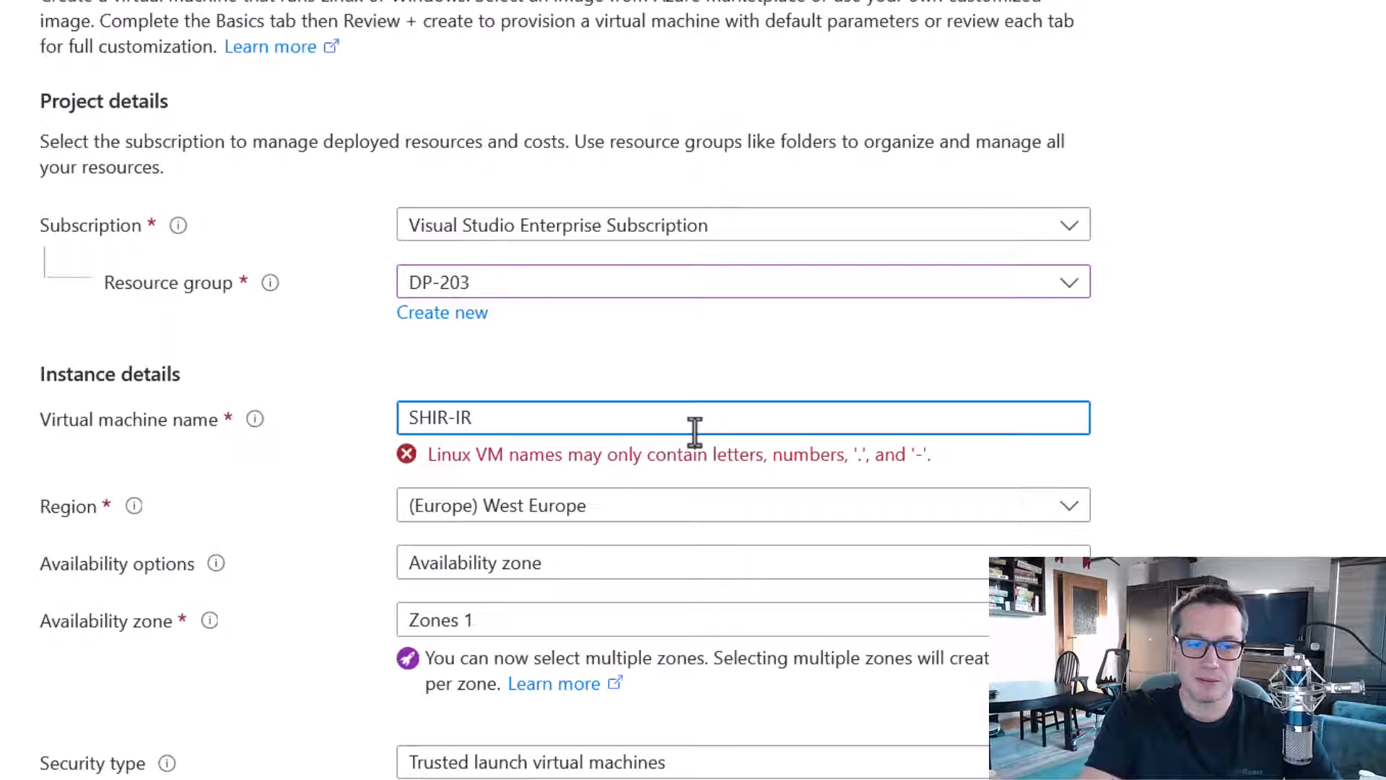
- Set the virtual machine's image to Windows Server 2016 Datacenter - x64 Gen2
scroll(894, 478, "down", 4)
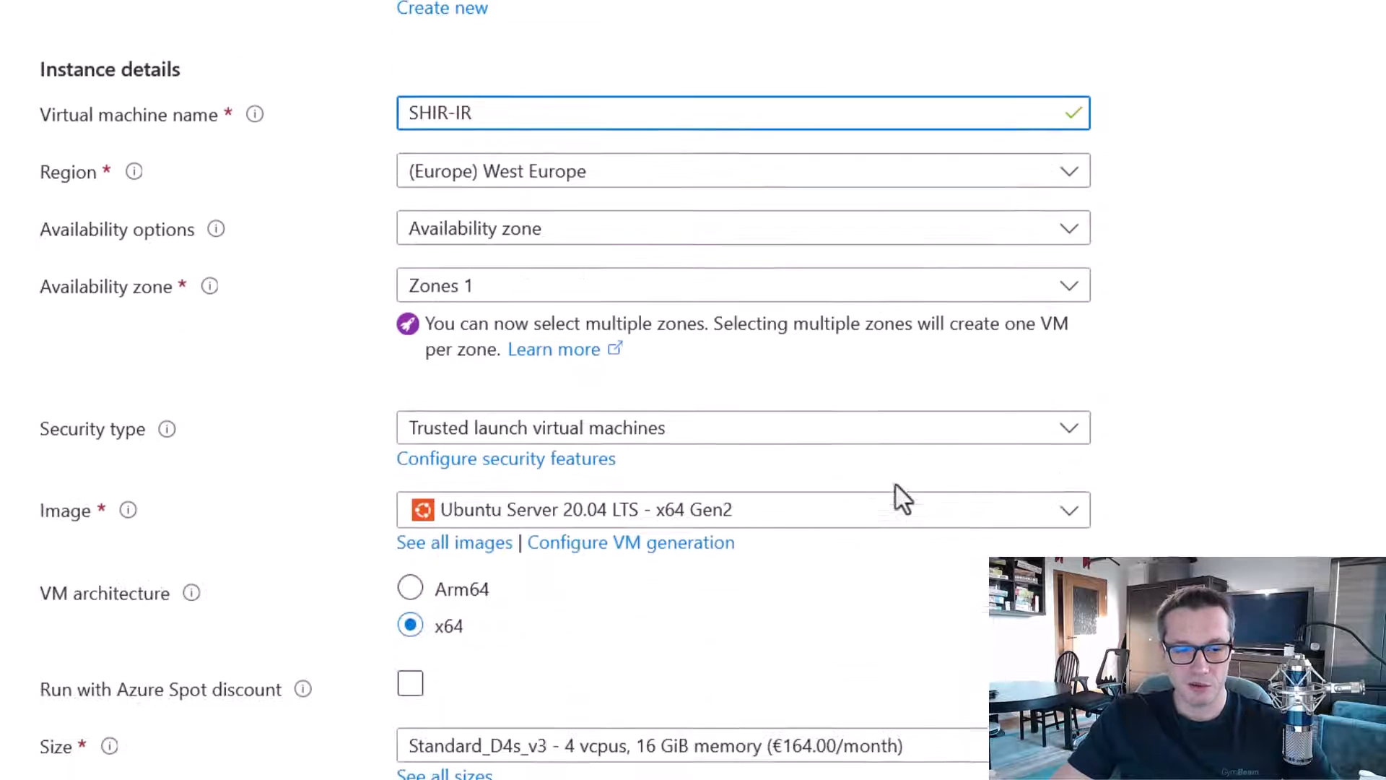
left_click(815, 514)
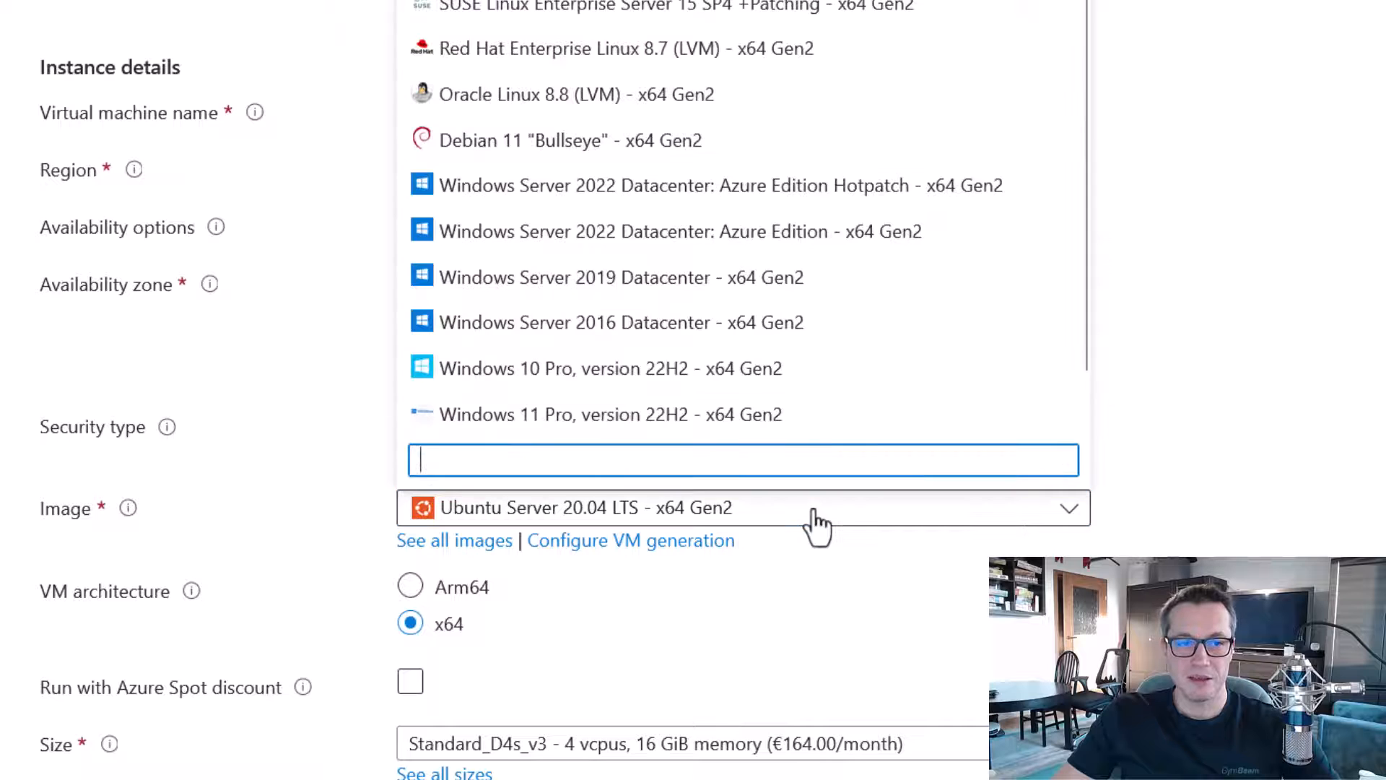
left_click(828, 338)
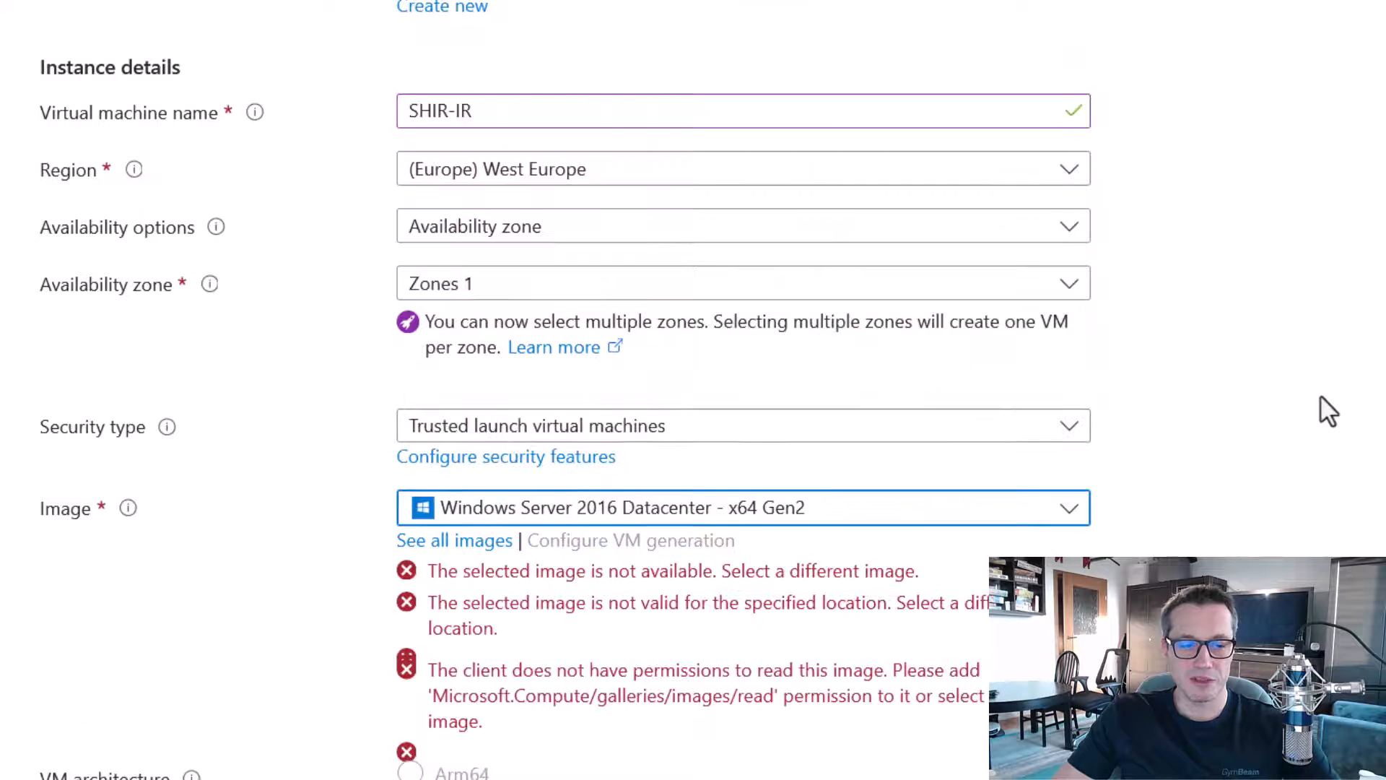
- Fill in the administrator account with the admin's username, and enter and confirm its password
scroll(1318, 411, "down", 6)
left_click(500, 612)
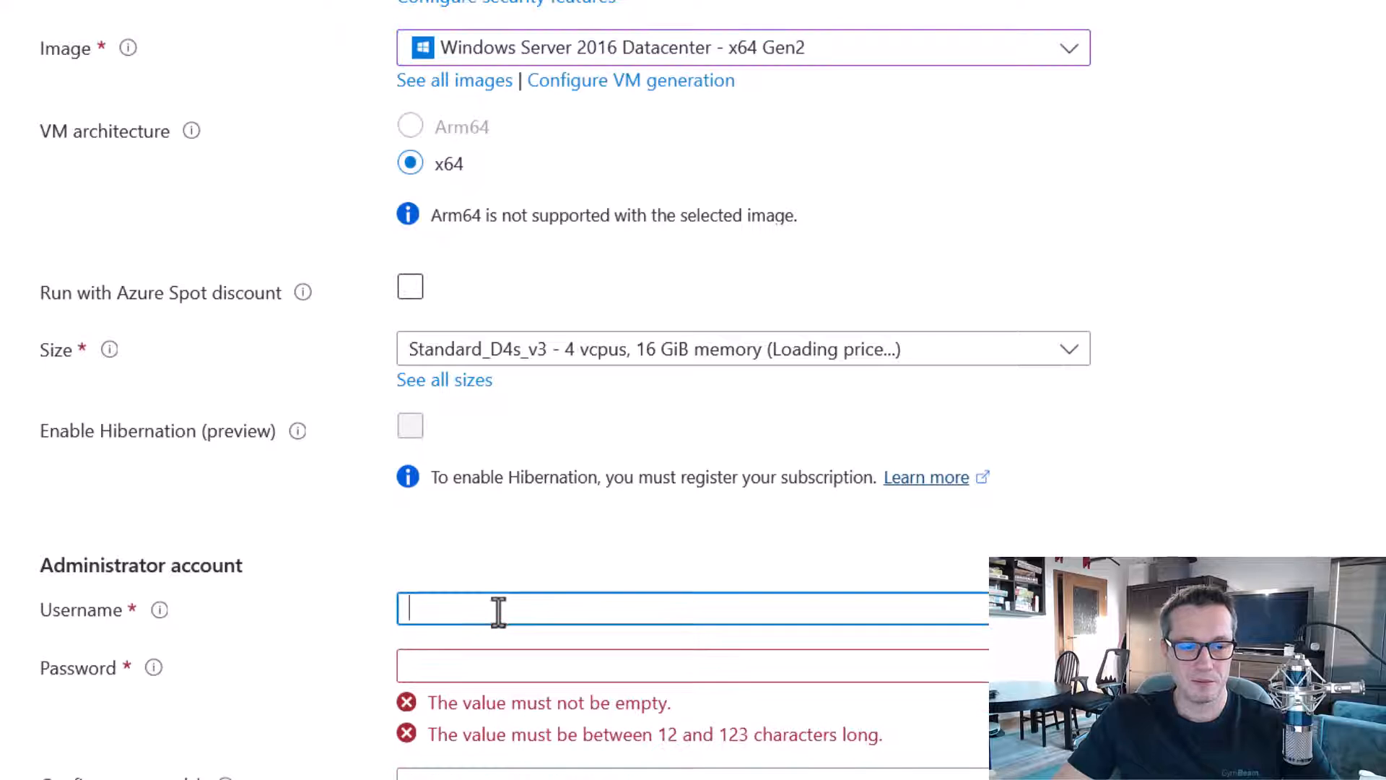
type("piotr")
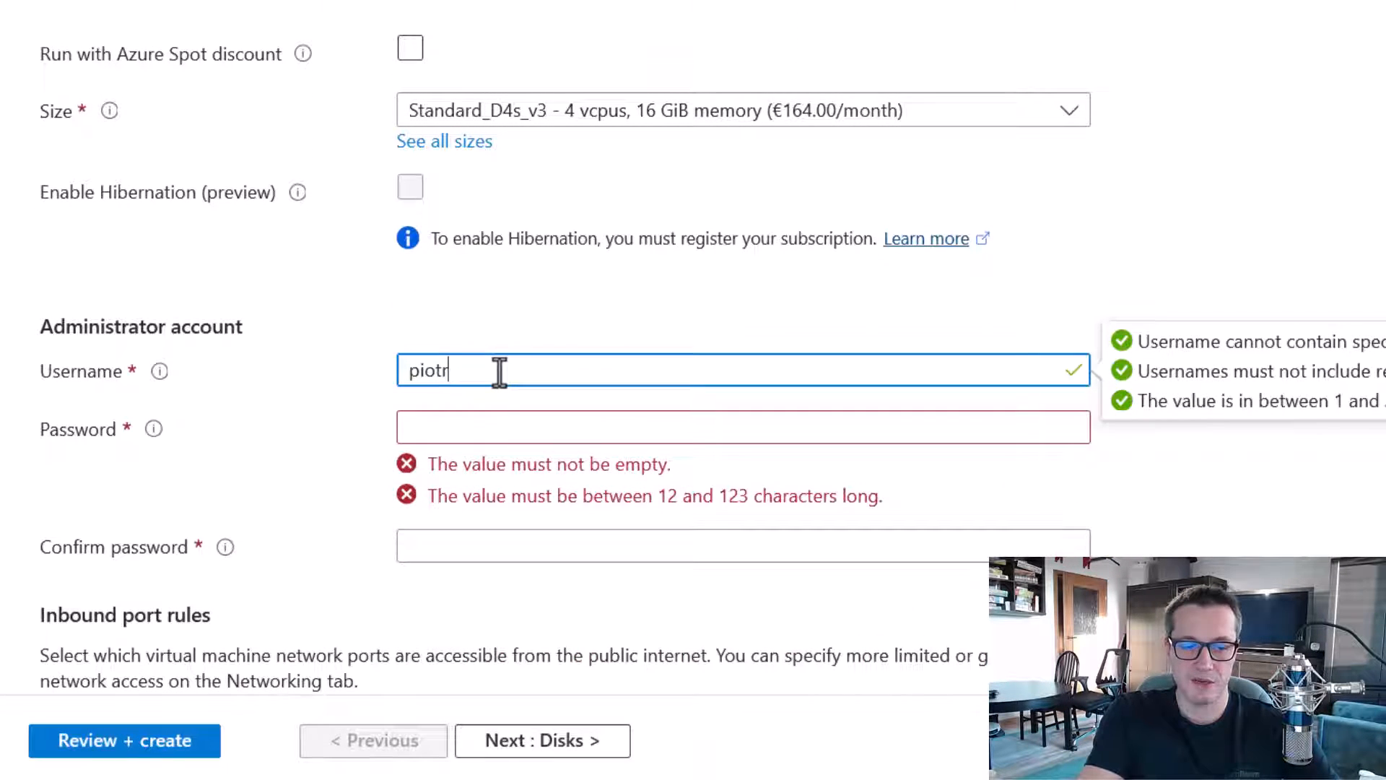
key("Tab")
type("••••••")
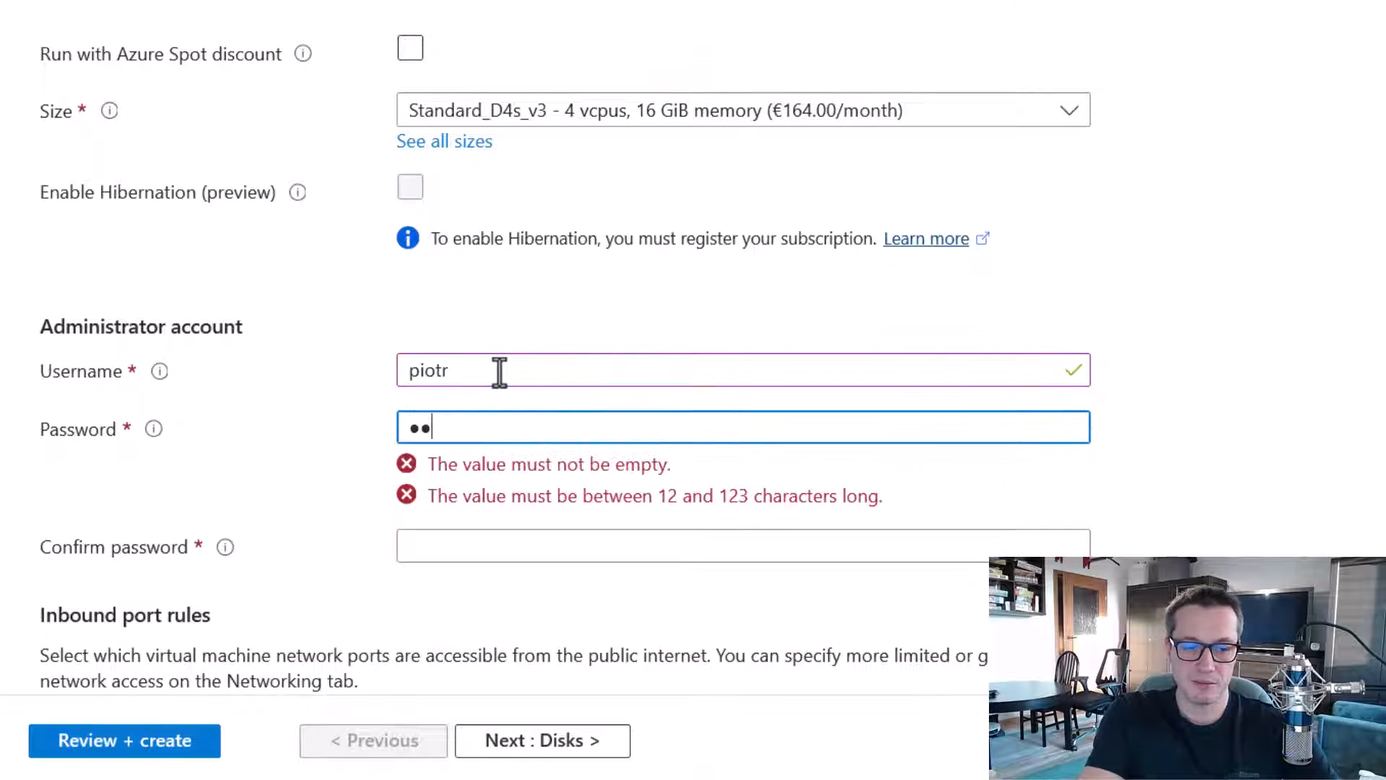
type("••••••")
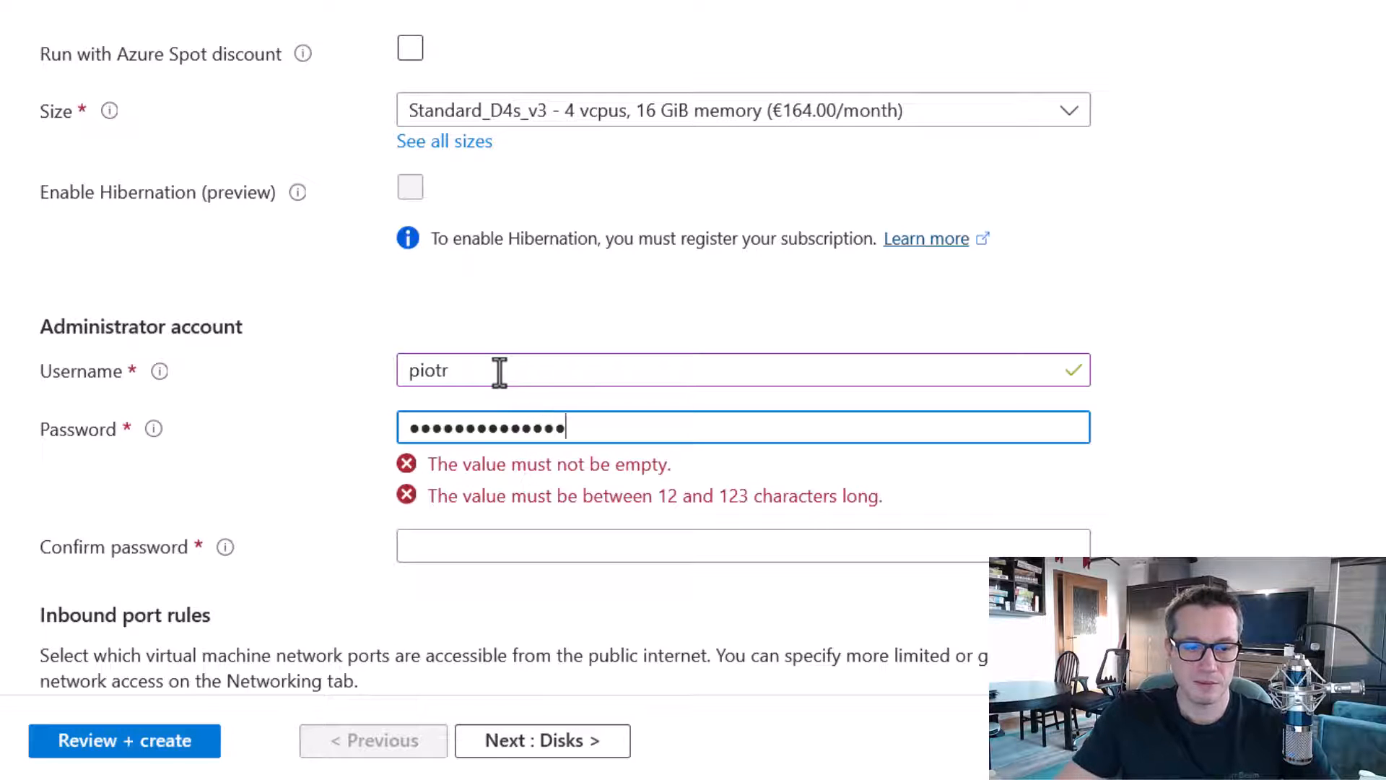
scroll(578, 379, "down", 2)
left_click(569, 340)
type("•")
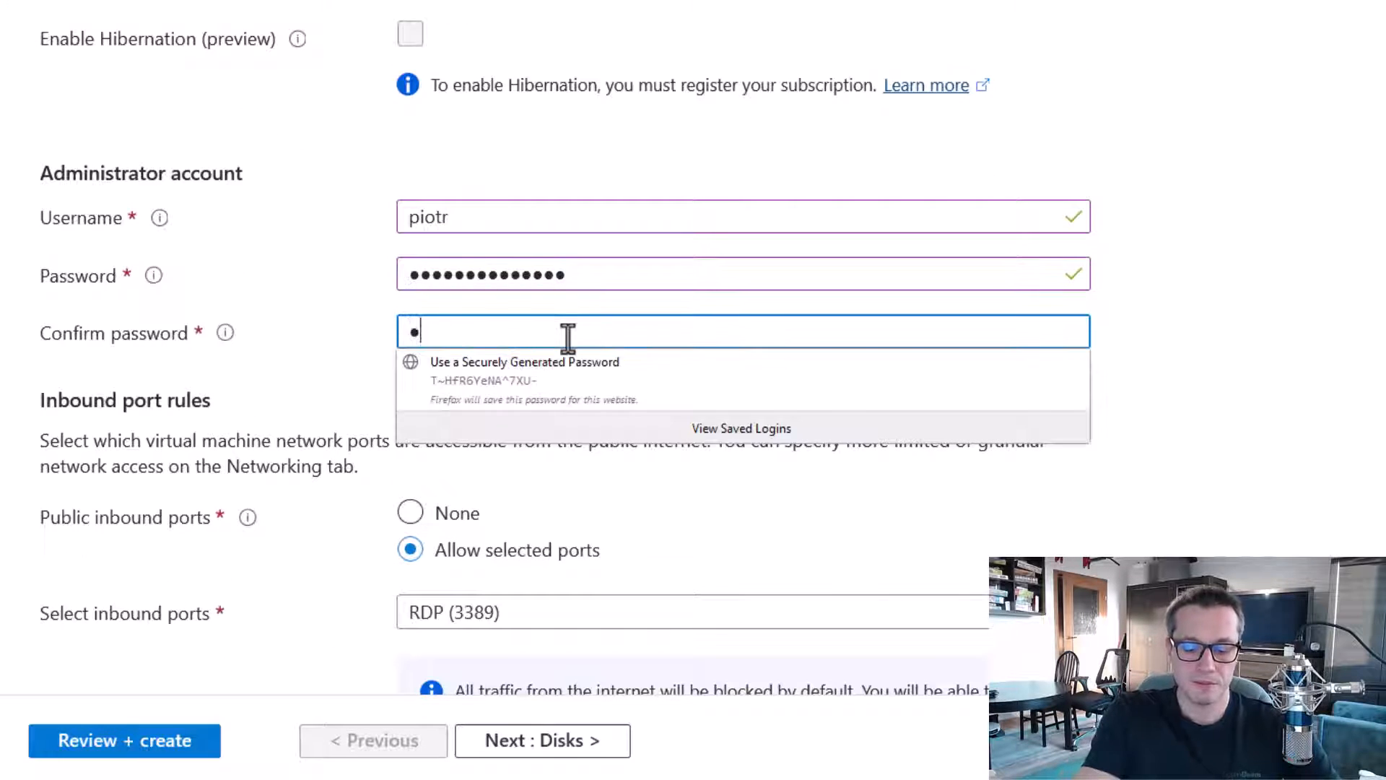
type("•••")
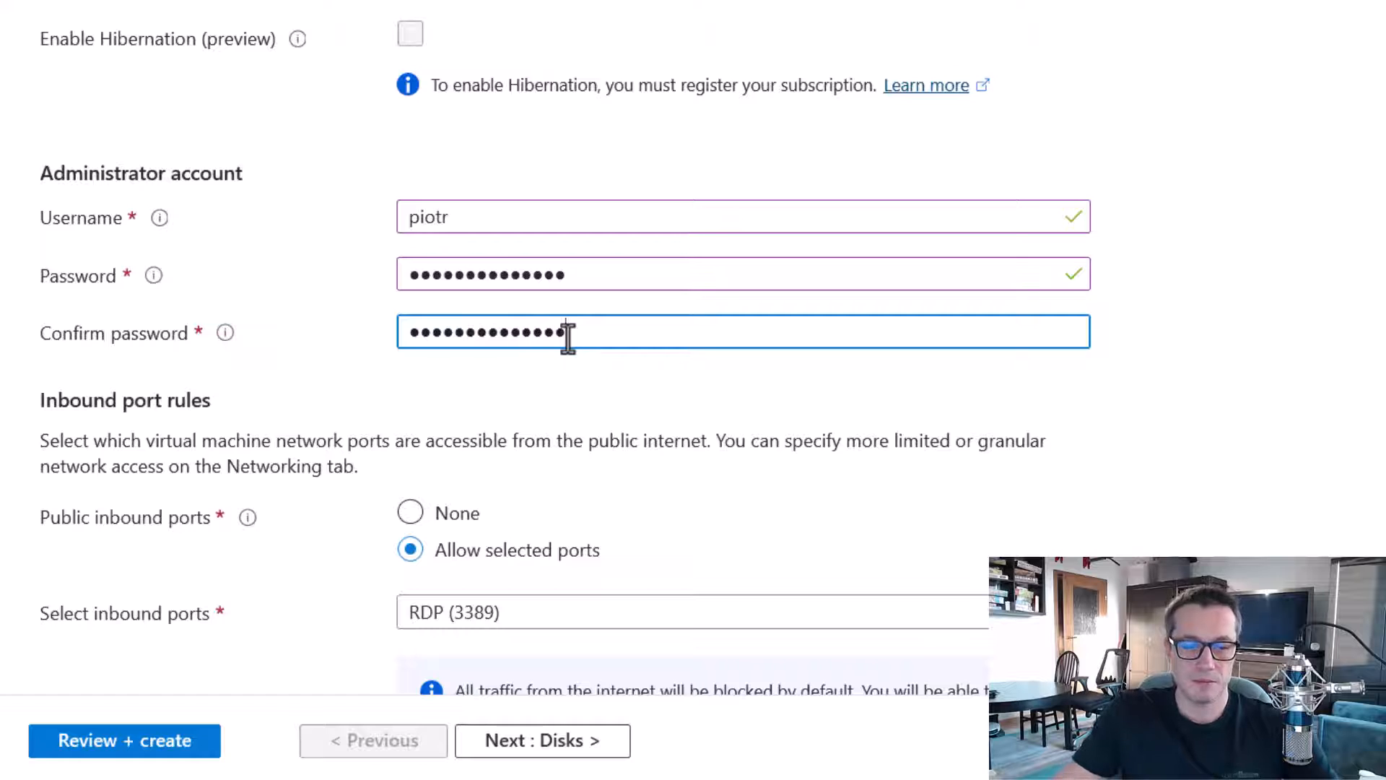
- Keep the default inbound port, licensing and disk settings and proceed to the networking settings
scroll(582, 323, "down", 5)
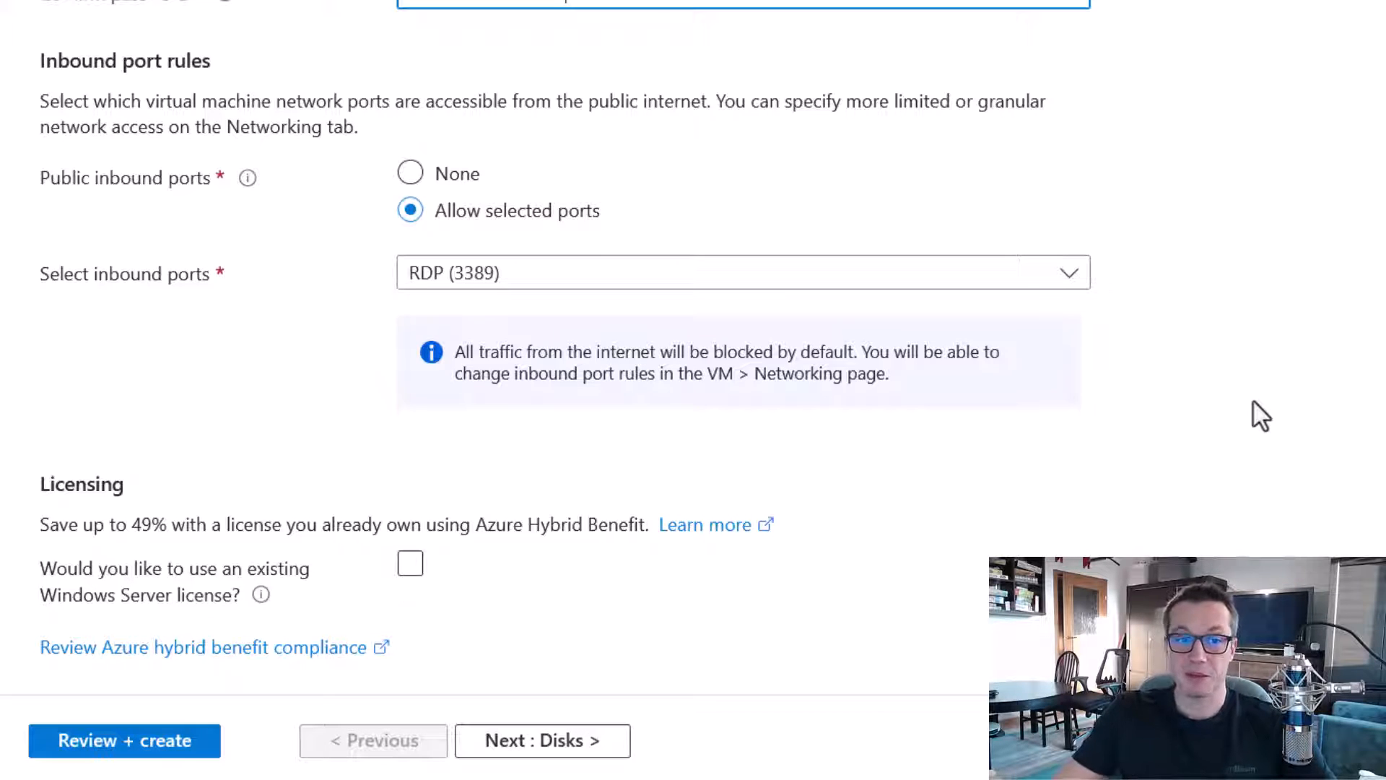
left_click(548, 742)
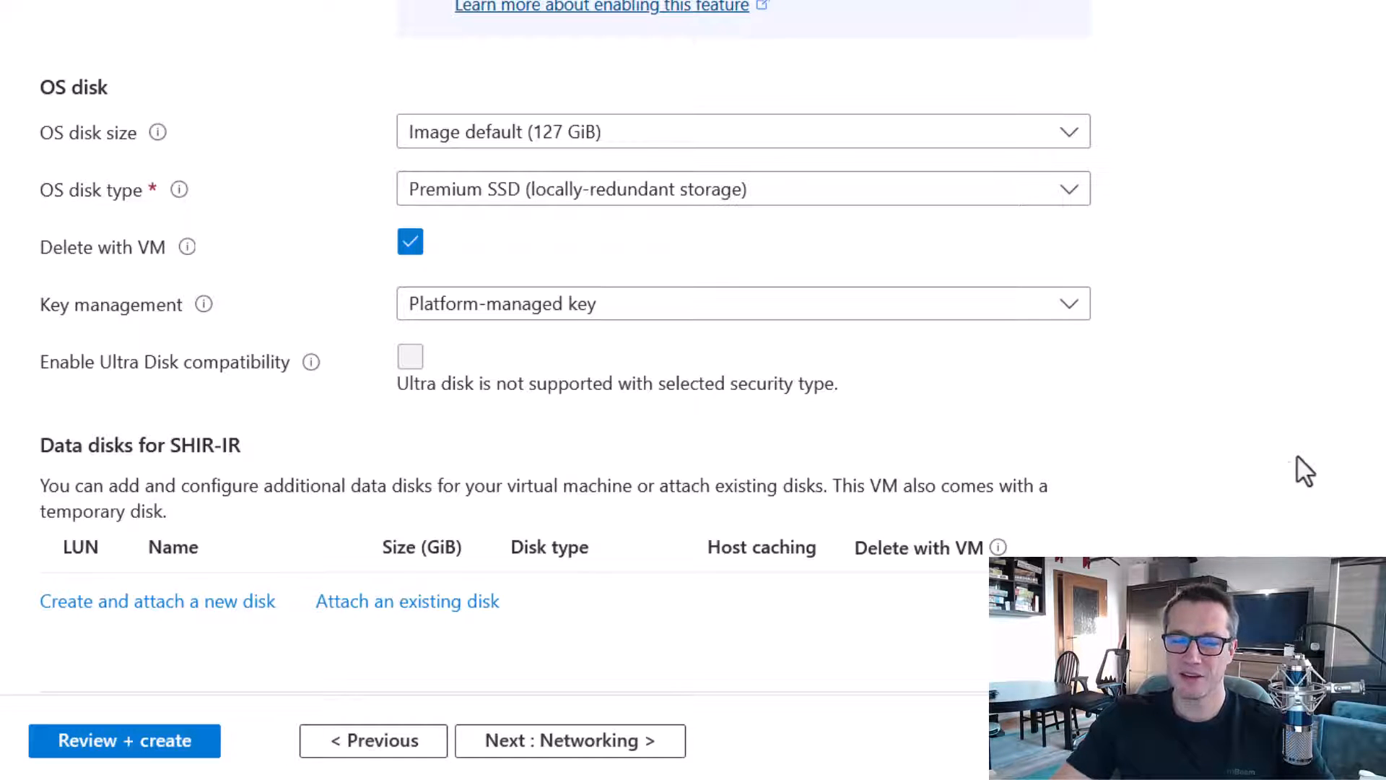
scroll(751, 477, "down", 1)
left_click(618, 744)
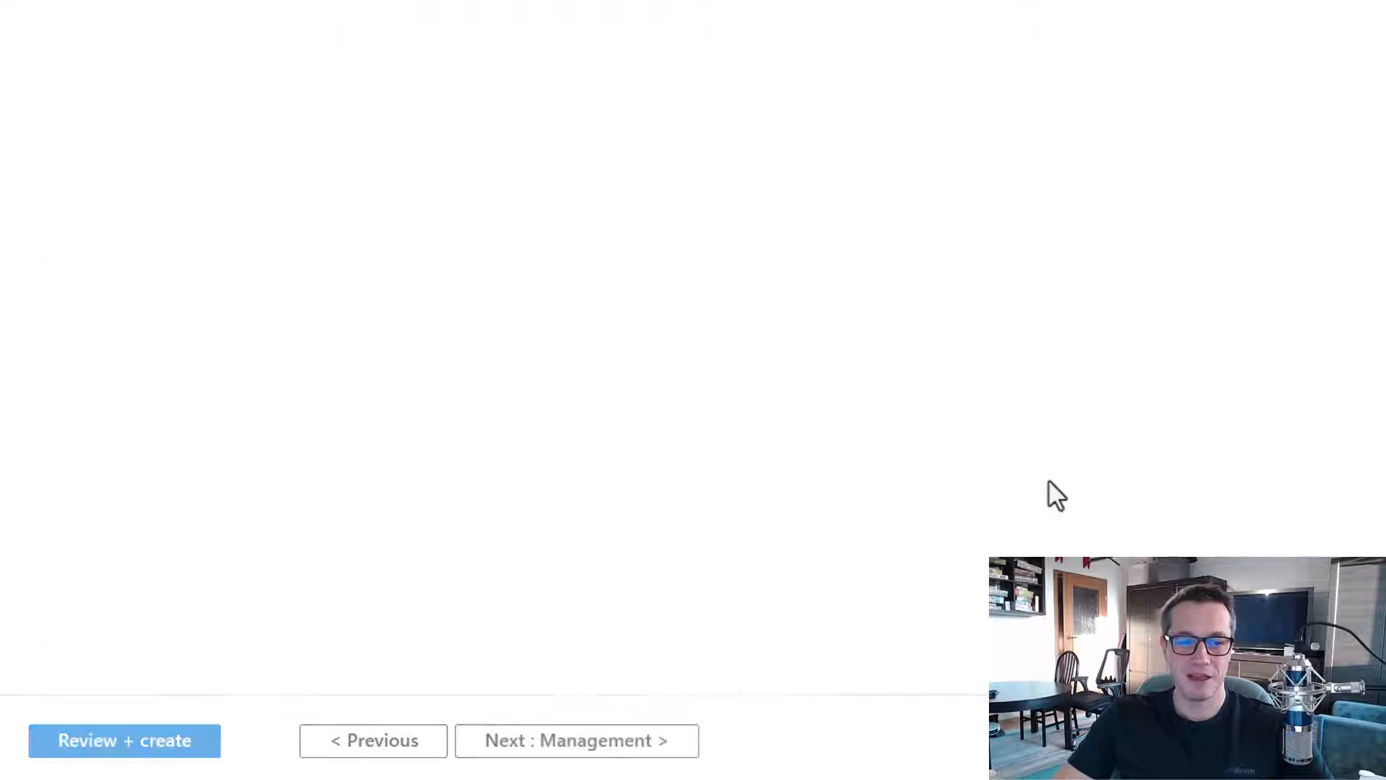
scroll(1155, 209, "up", 1)
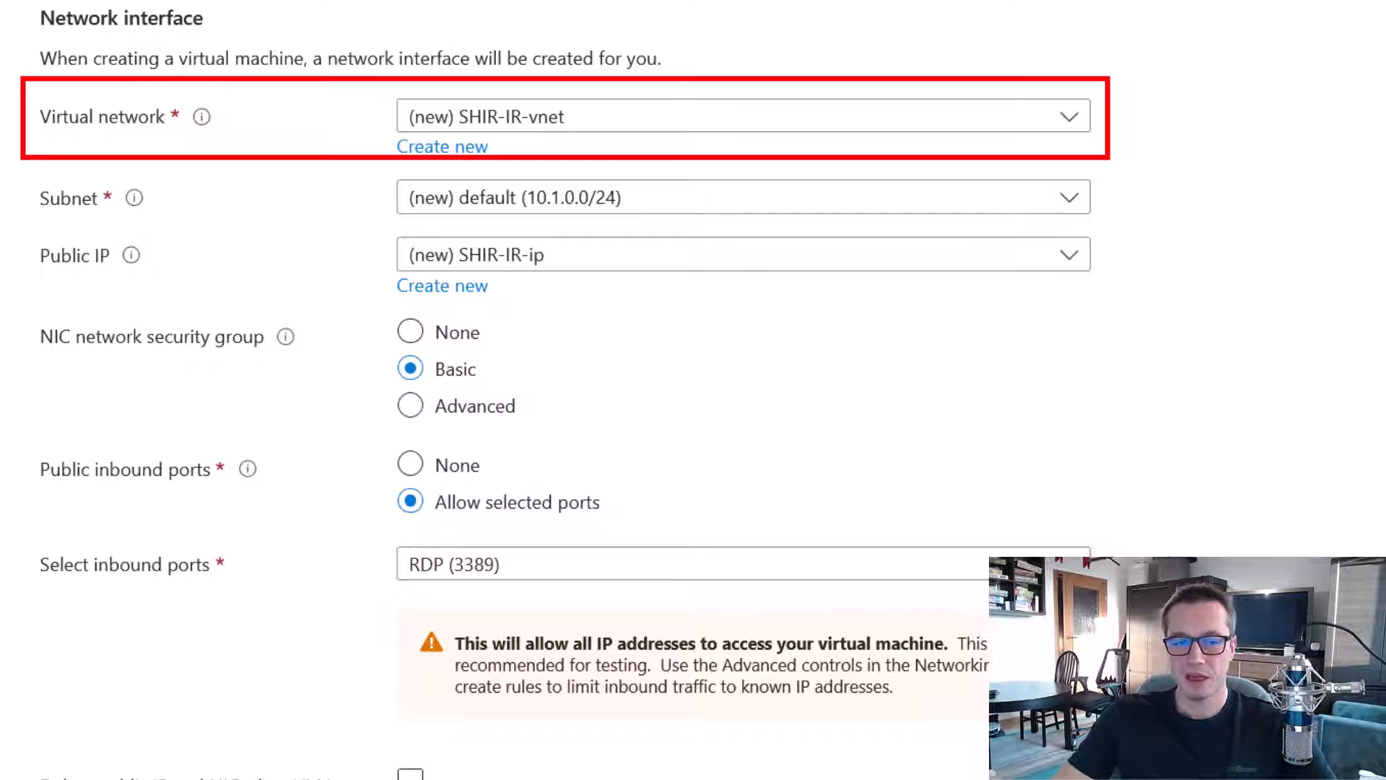
- Review the available virtual networks and the new network's name, address range and subnet without changing them
left_click(1072, 122)
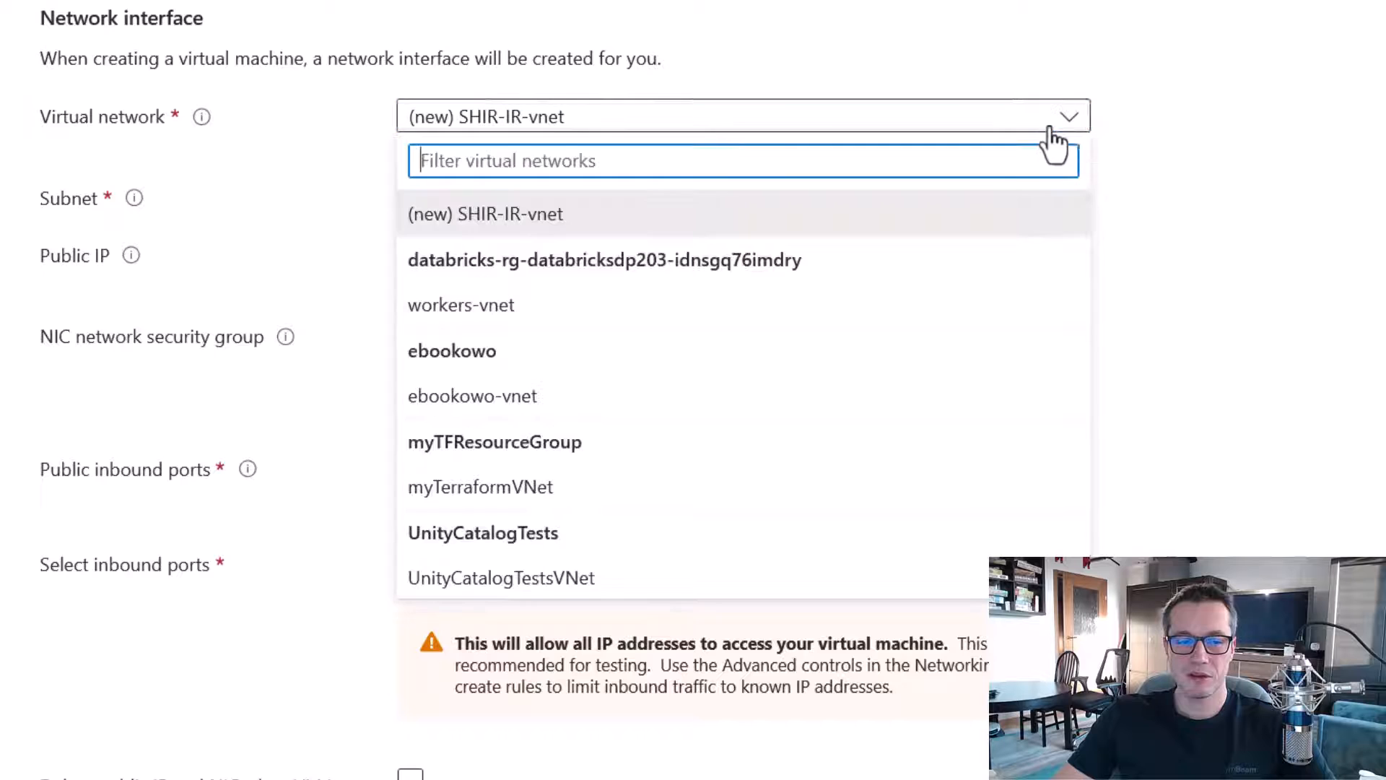
left_click(1267, 29)
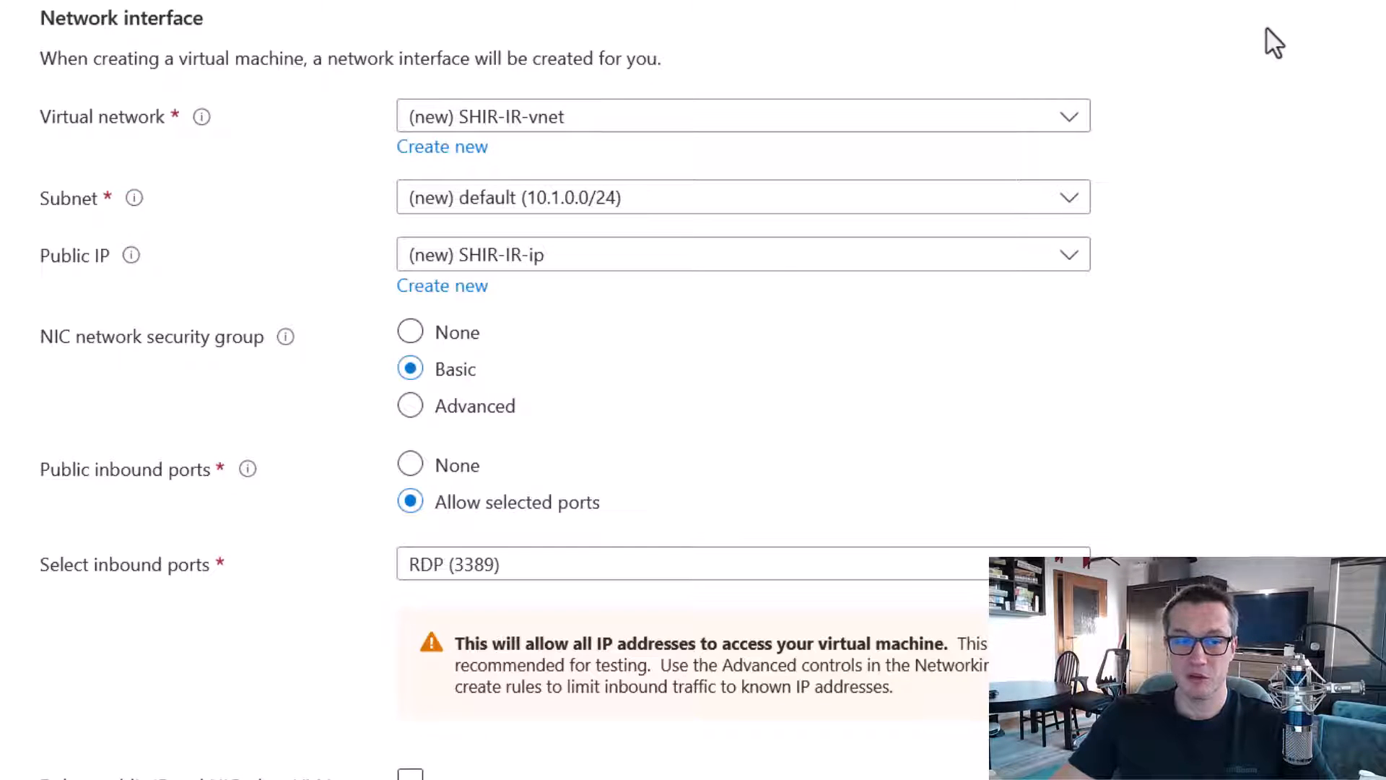
left_click(466, 148)
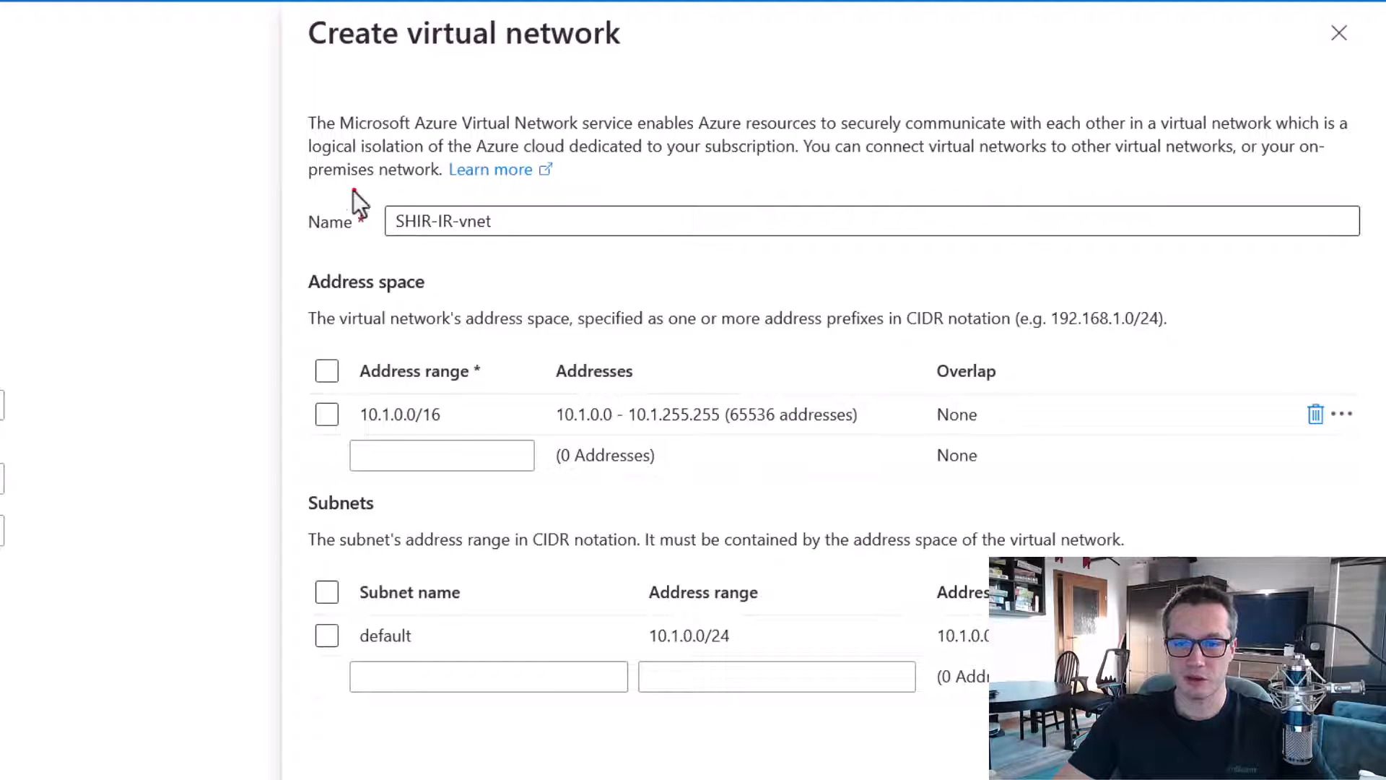
left_click_drag(377, 194, 526, 259)
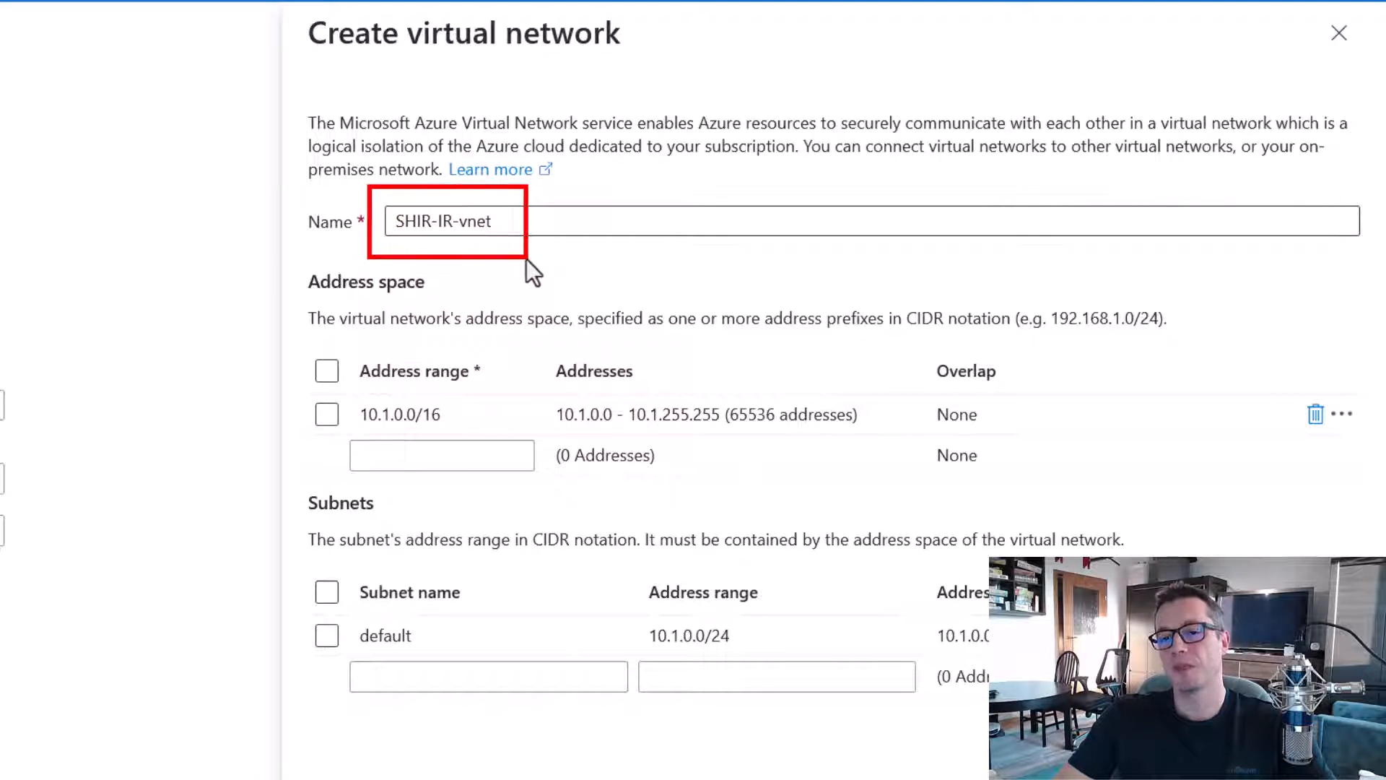
left_click_drag(297, 388, 879, 450)
left_click_drag(298, 603, 1025, 693)
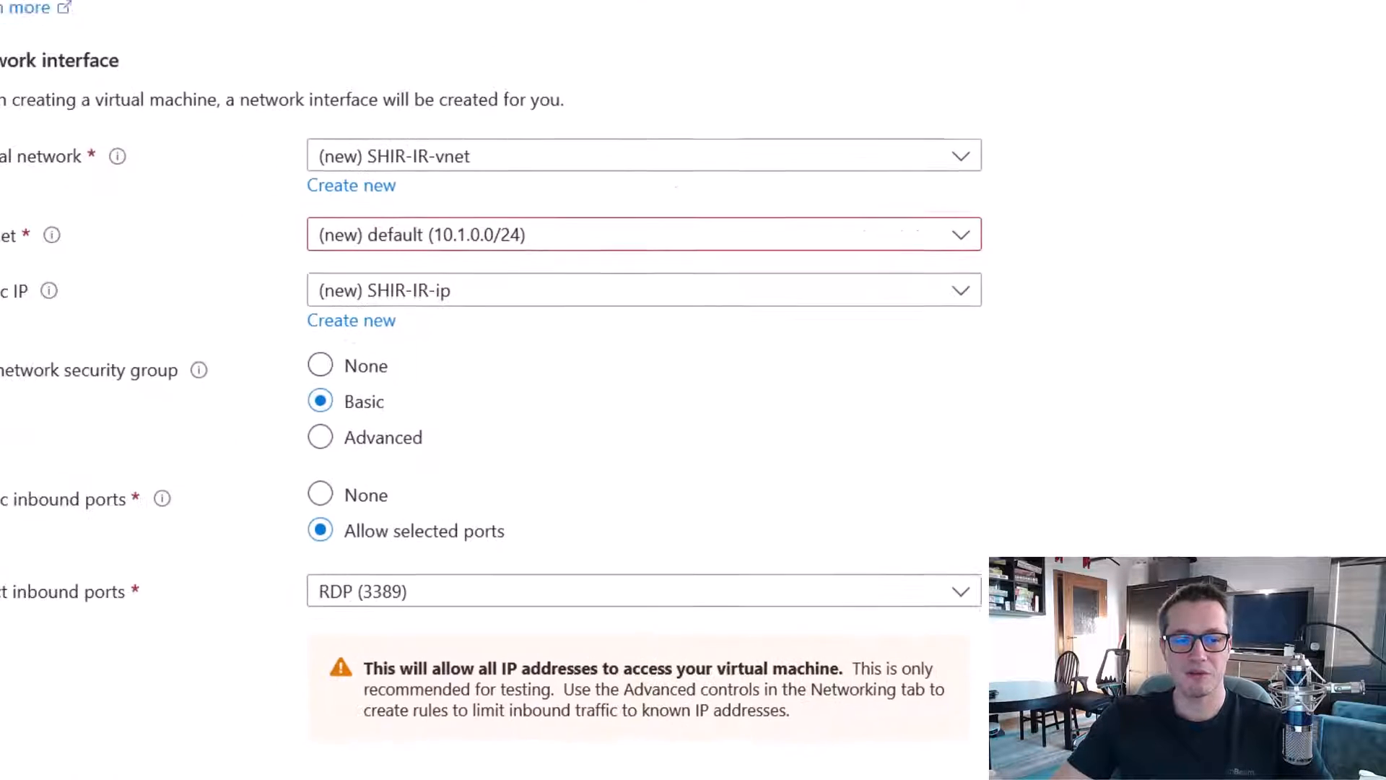
- Enable deleting the public IP and NIC when the VM is deleted, and proceed to the management settings
scroll(811, 332, "down", 2)
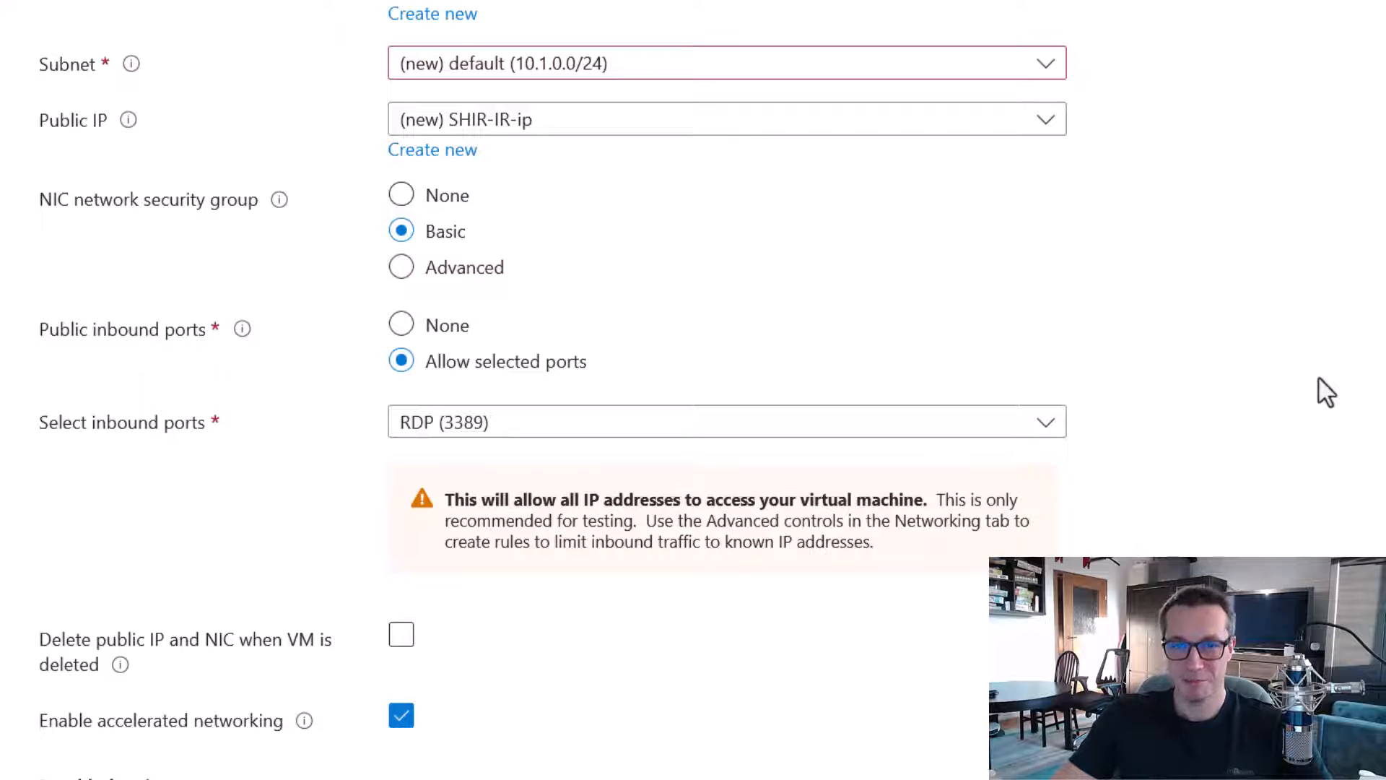
scroll(1319, 378, "down", 5)
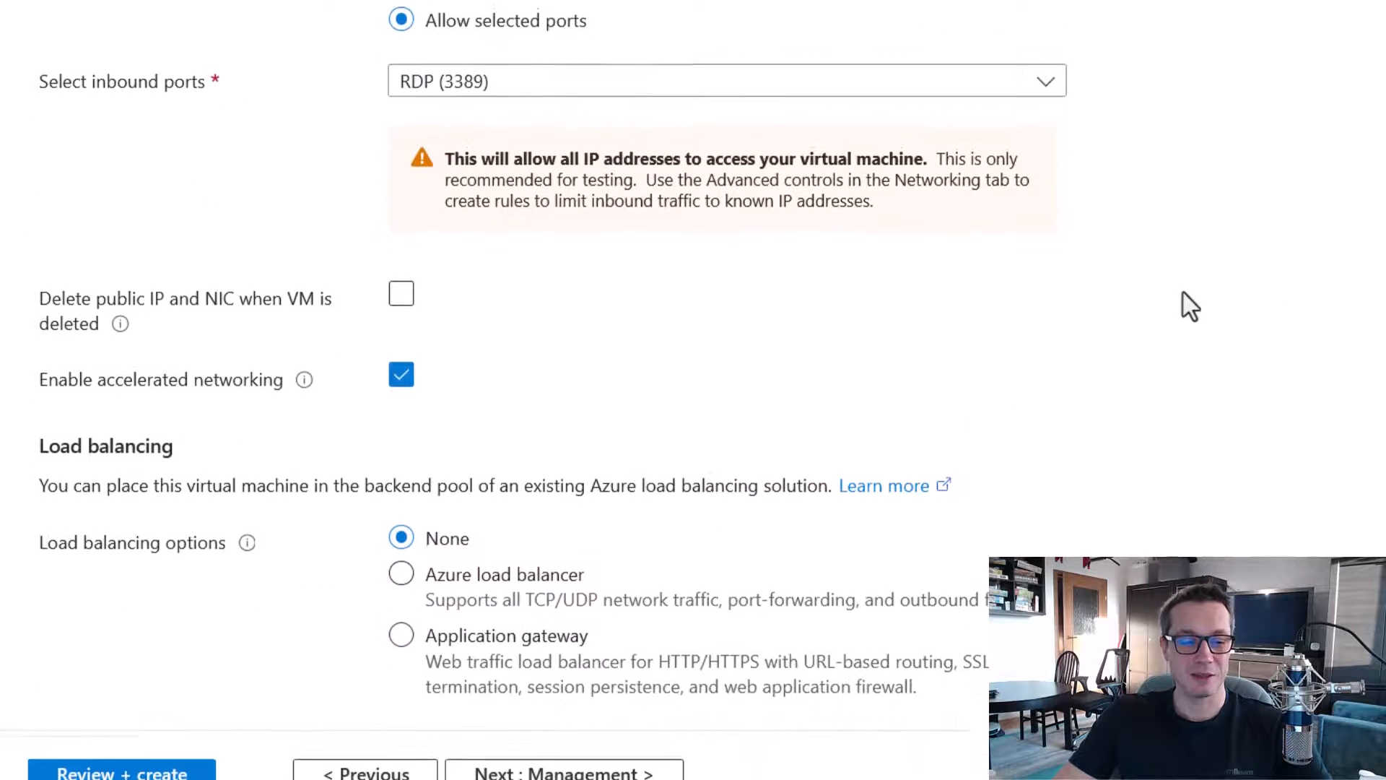
left_click(401, 274)
left_click(621, 756)
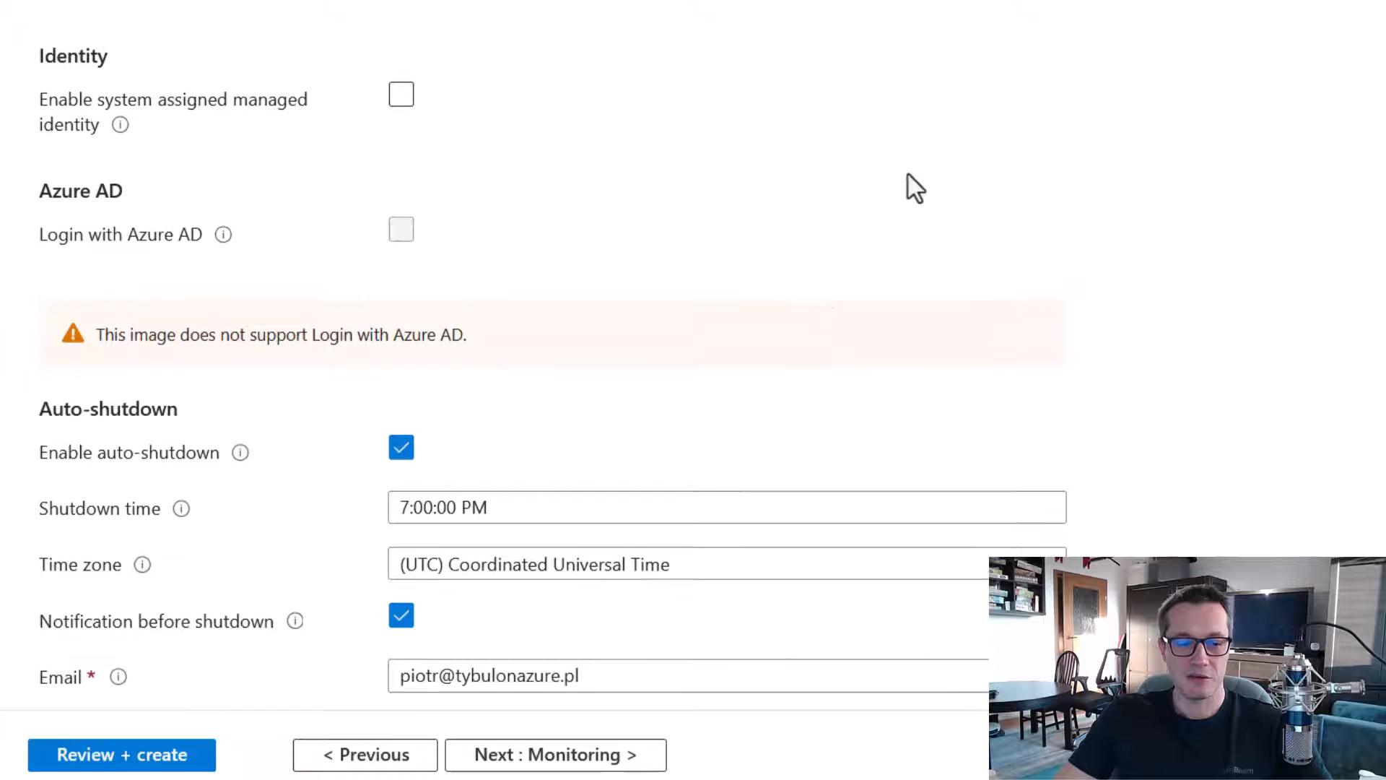
- Turn off the notification before shutdown in the virtual machine's auto-shutdown settings
scroll(907, 186, "down", 4)
scroll(755, 65, "down", 2)
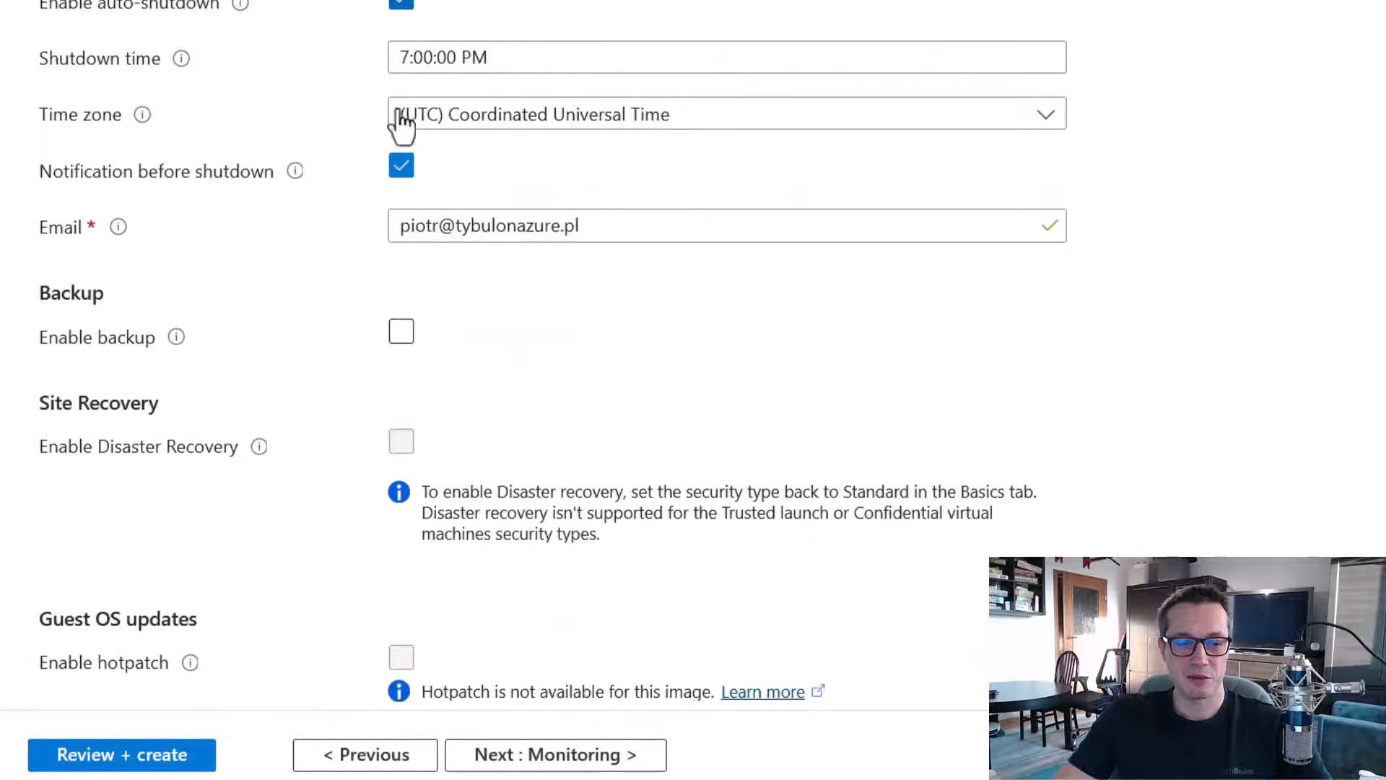
left_click(403, 168)
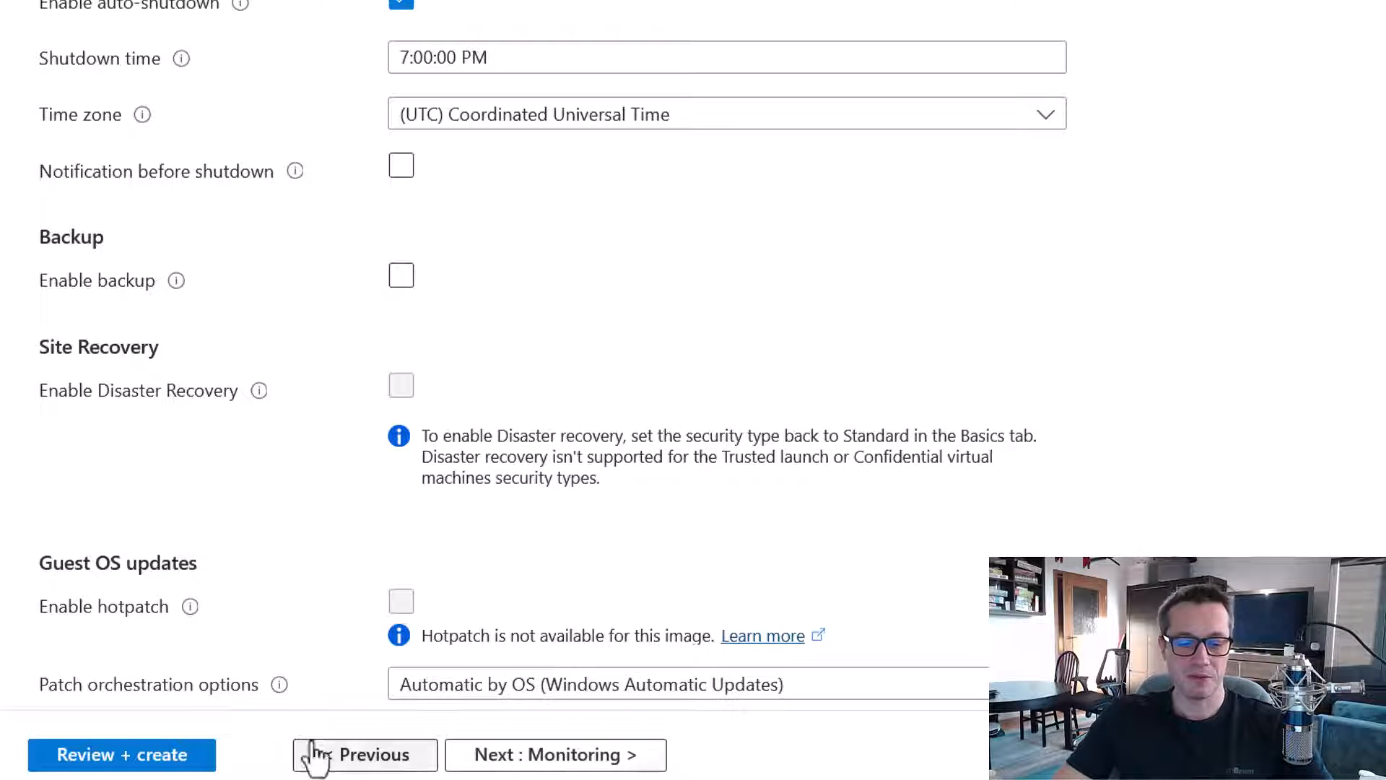
- Validate and deploy the virtual machine, and open the deployed resource's overview
left_click(108, 754)
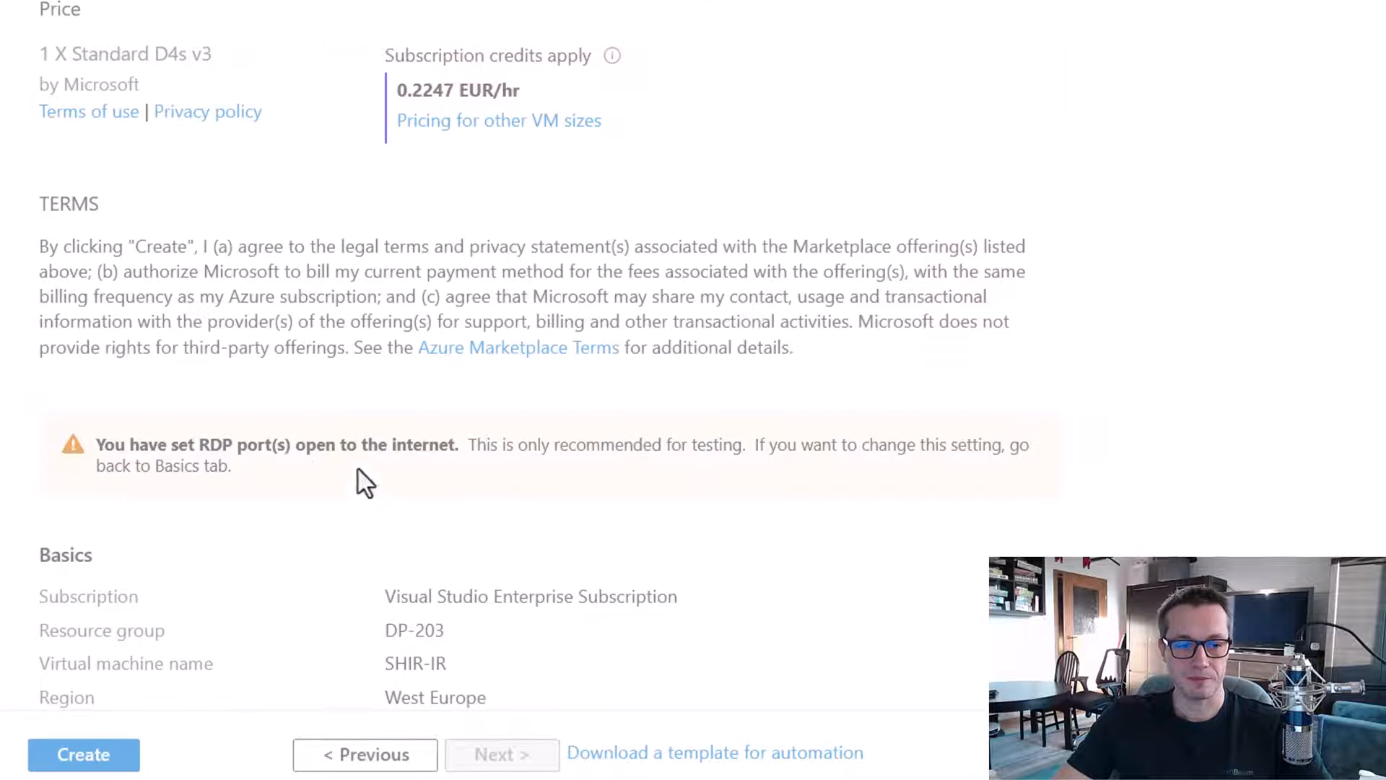
left_click(102, 756)
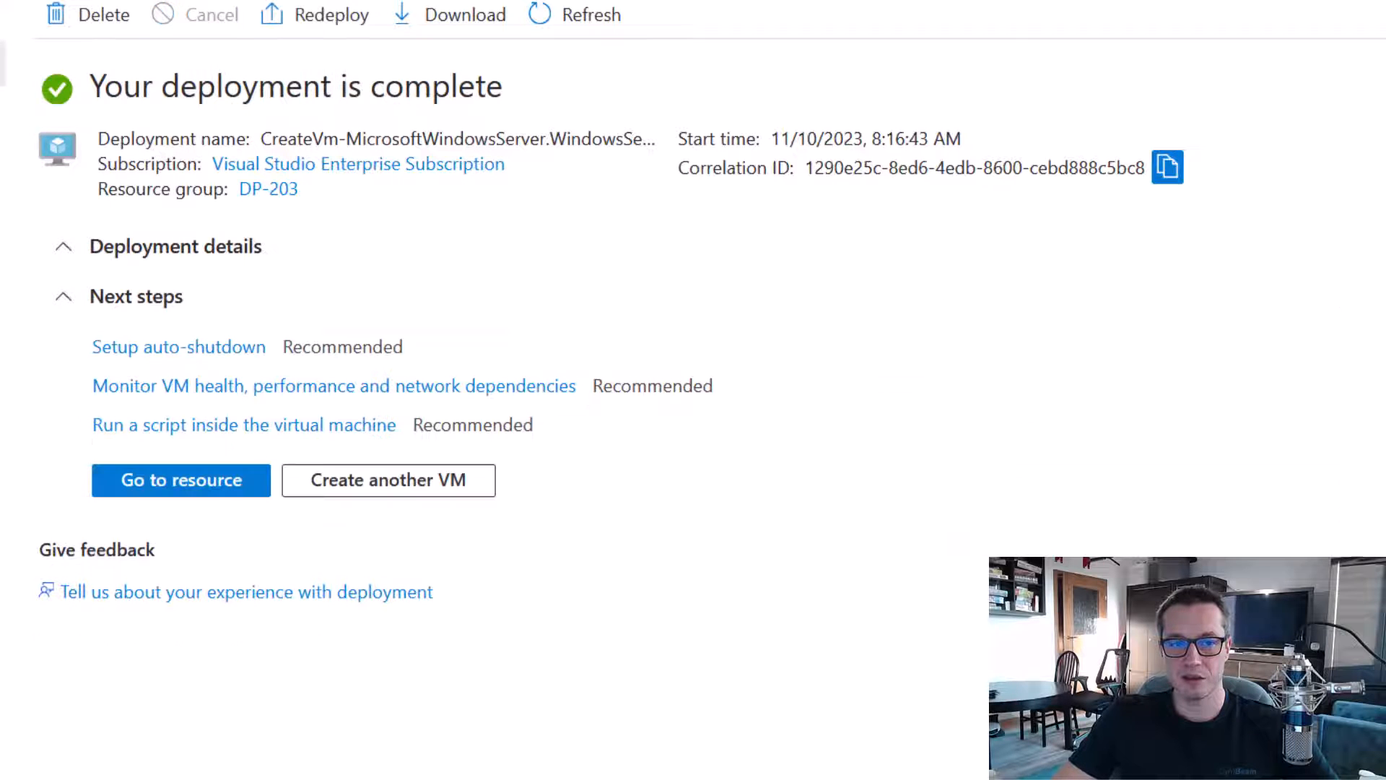
left_click(217, 496)
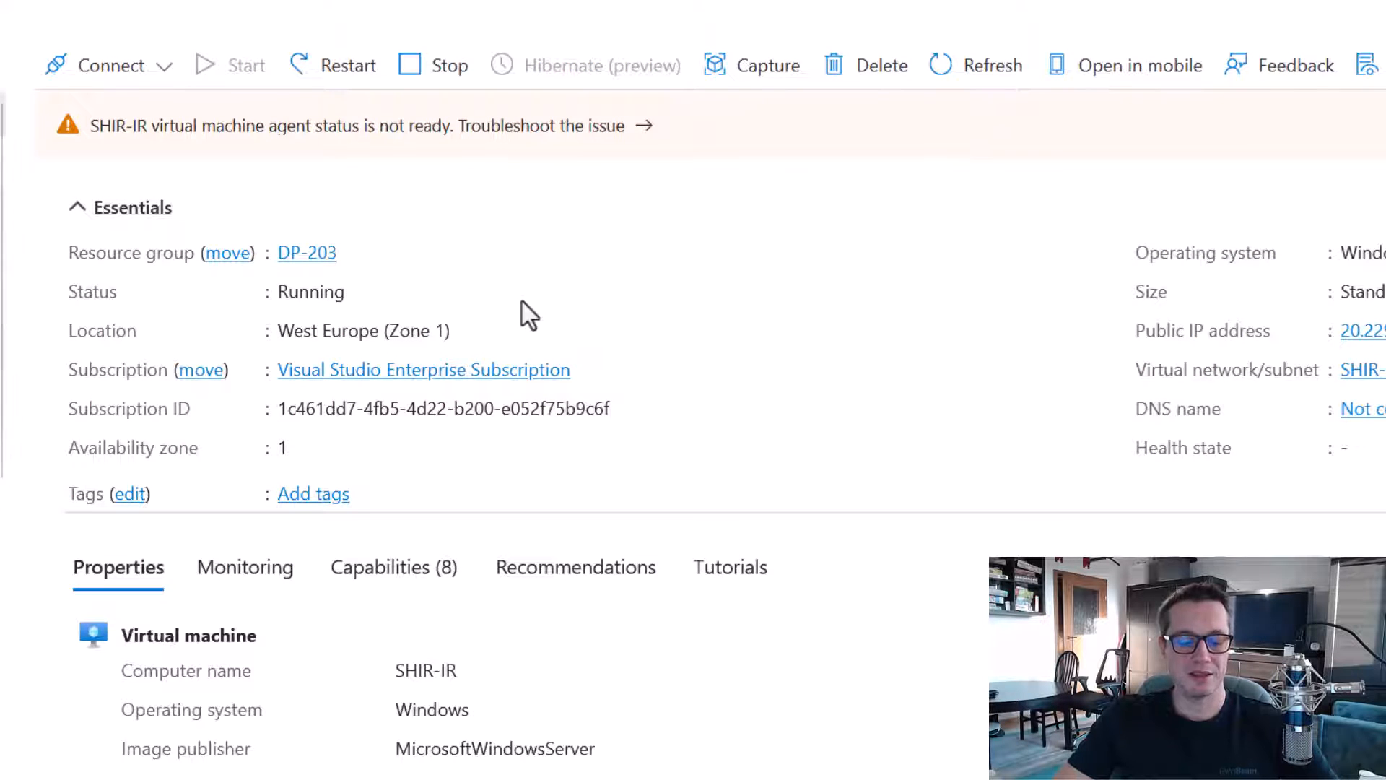
- Check the SHIR-IR machine's status and open its connection options
mouse_move(44, 266)
left_mouse_down()
mouse_move(350, 327)
mouse_move(377, 318)
left_mouse_up()
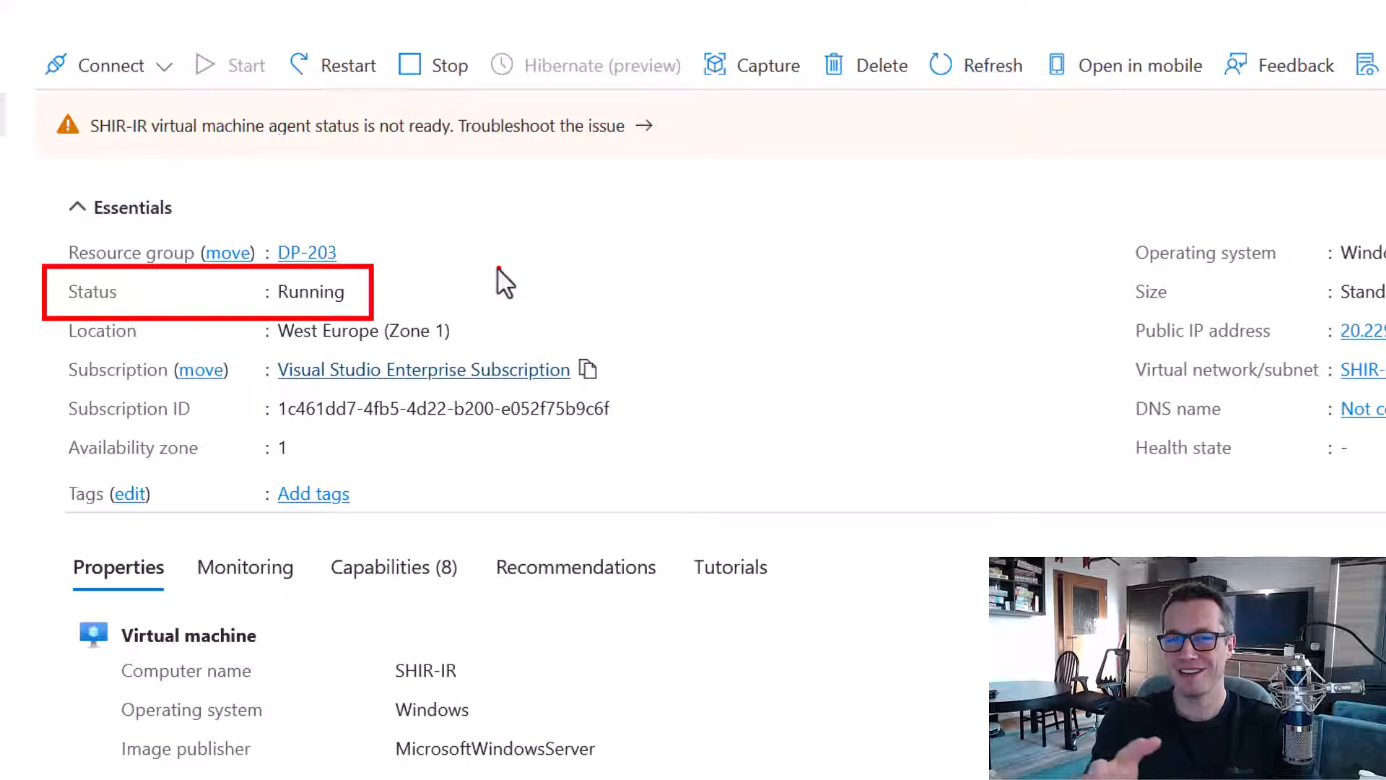
key("Escape")
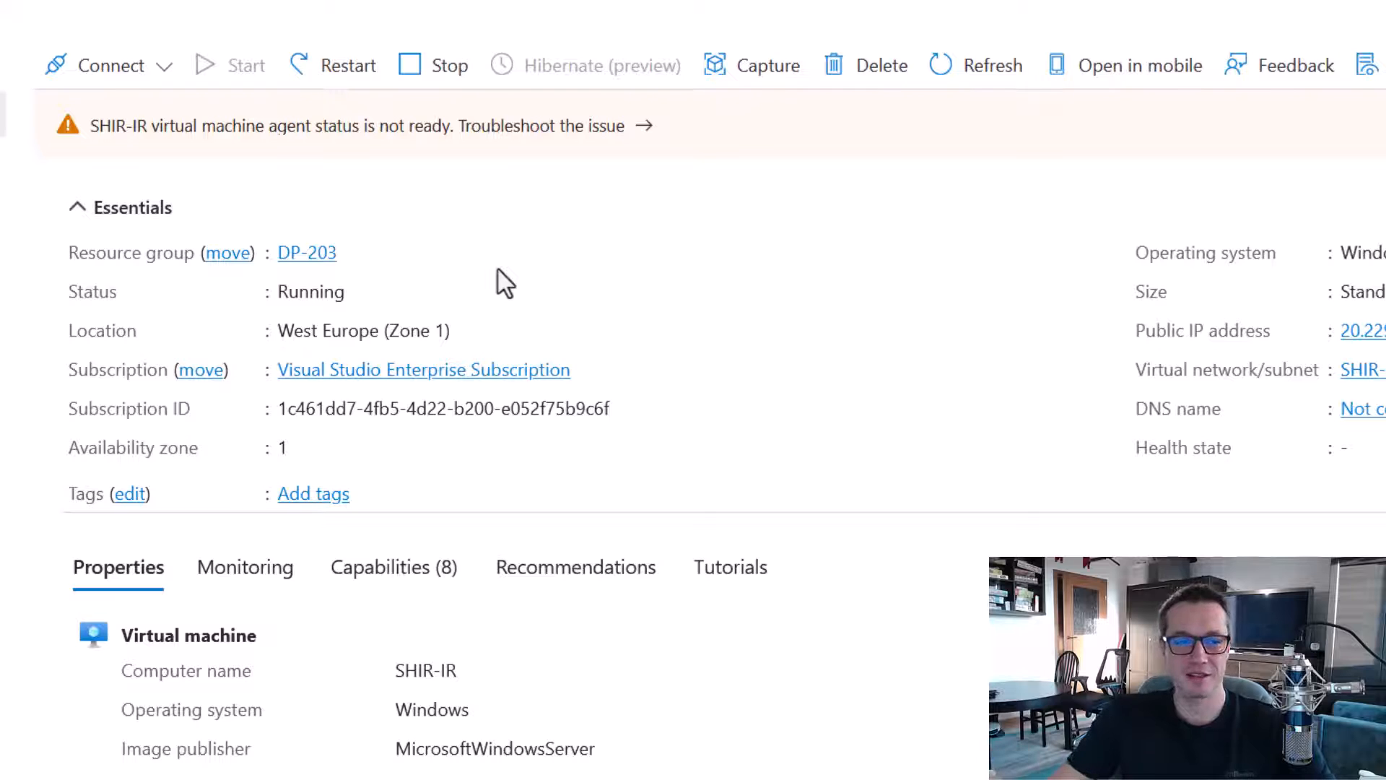
left_click(137, 72)
left_click(134, 116)
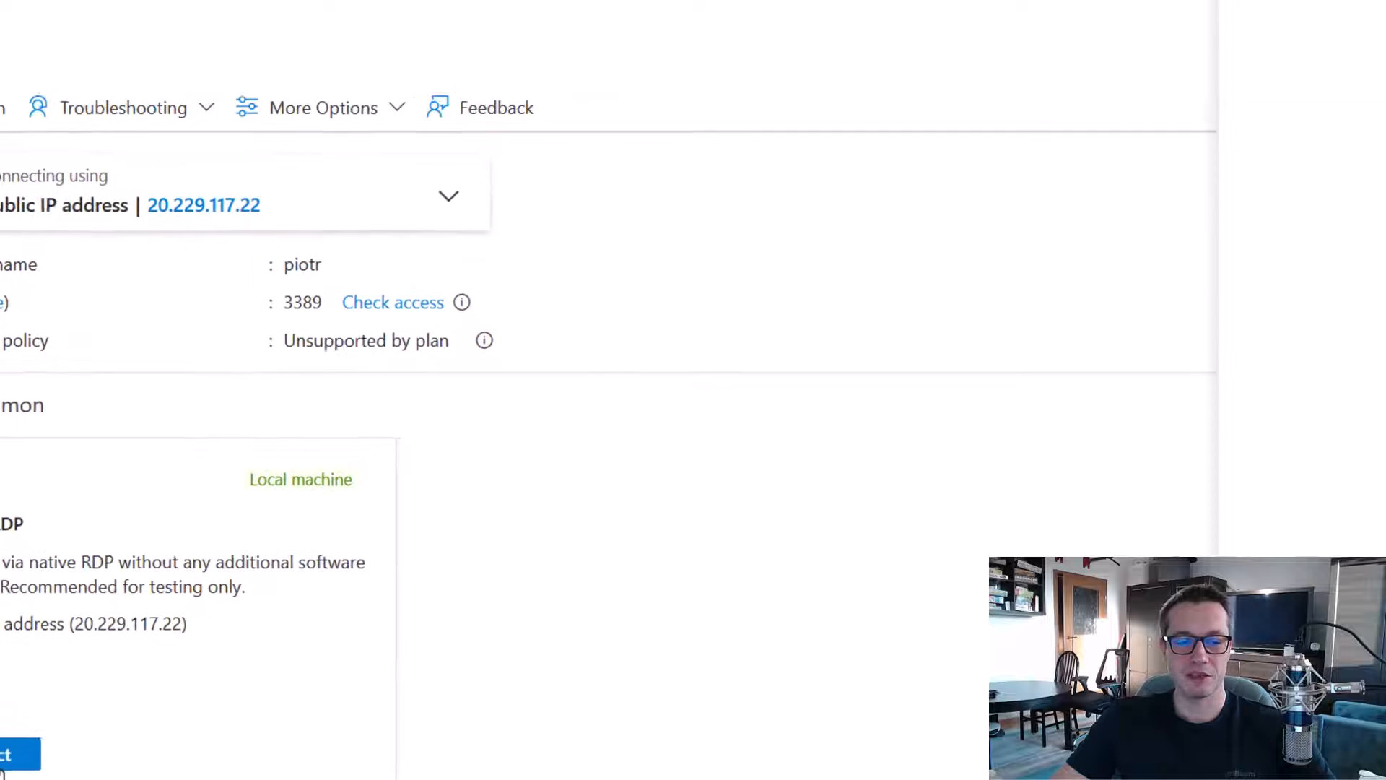
- Download the Native RDP file SHIR-IR.rdp, open it, and connect despite the unknown publisher
left_click(118, 741)
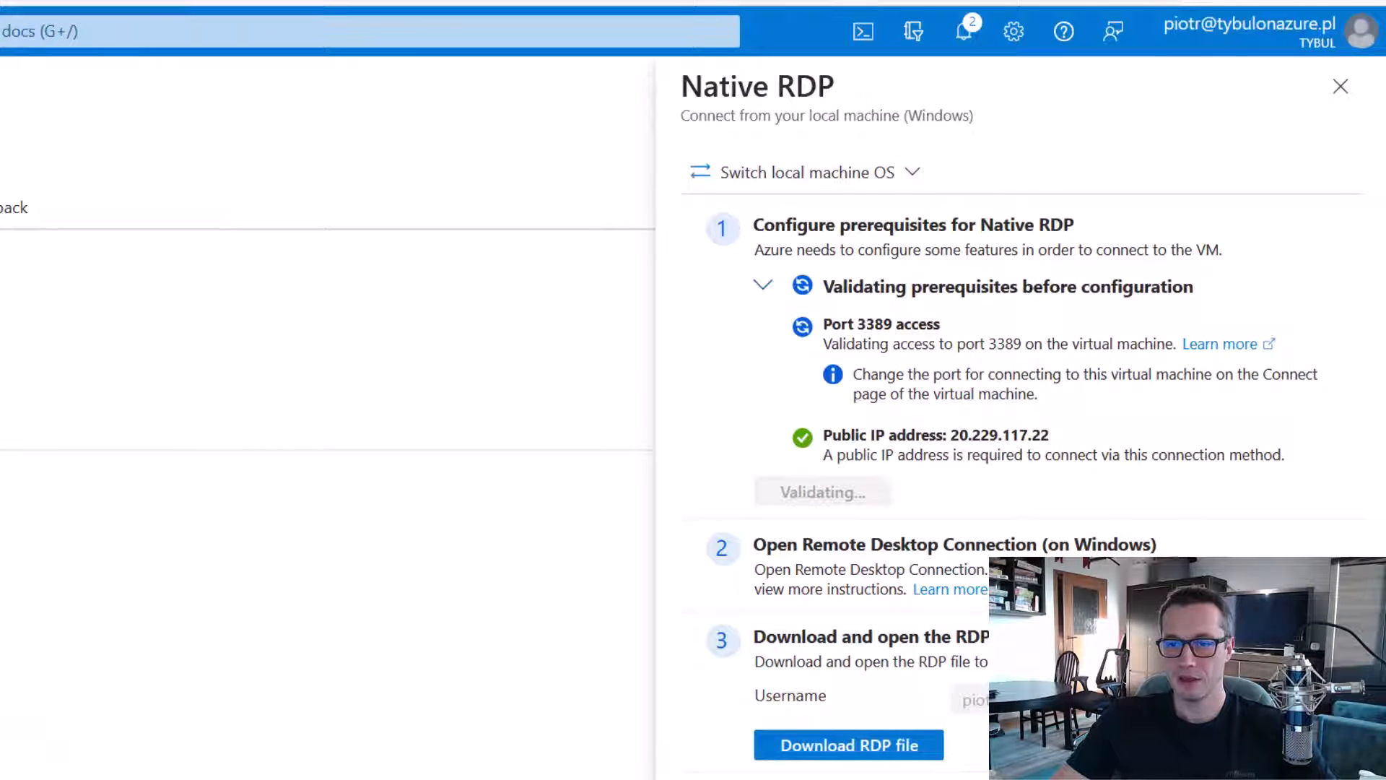
left_click(885, 750)
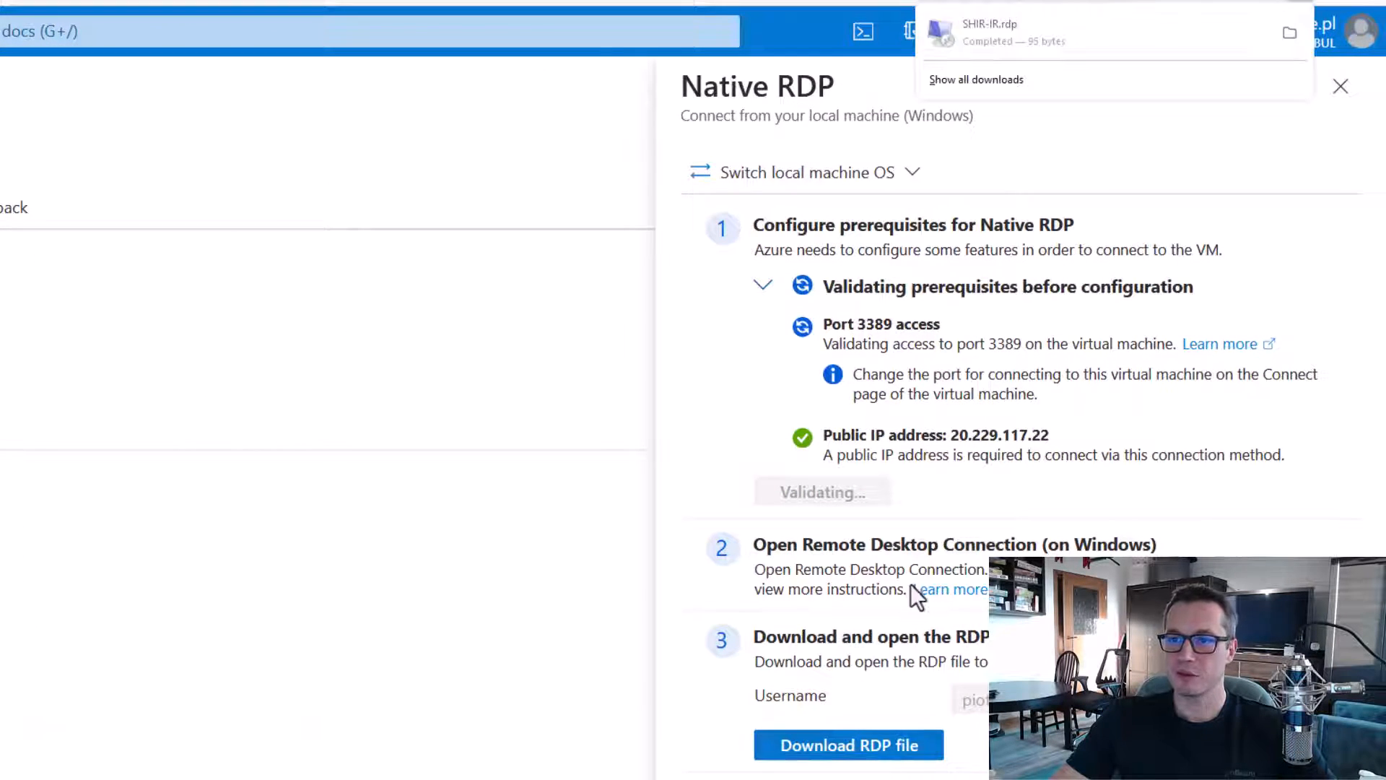
left_click(979, 29)
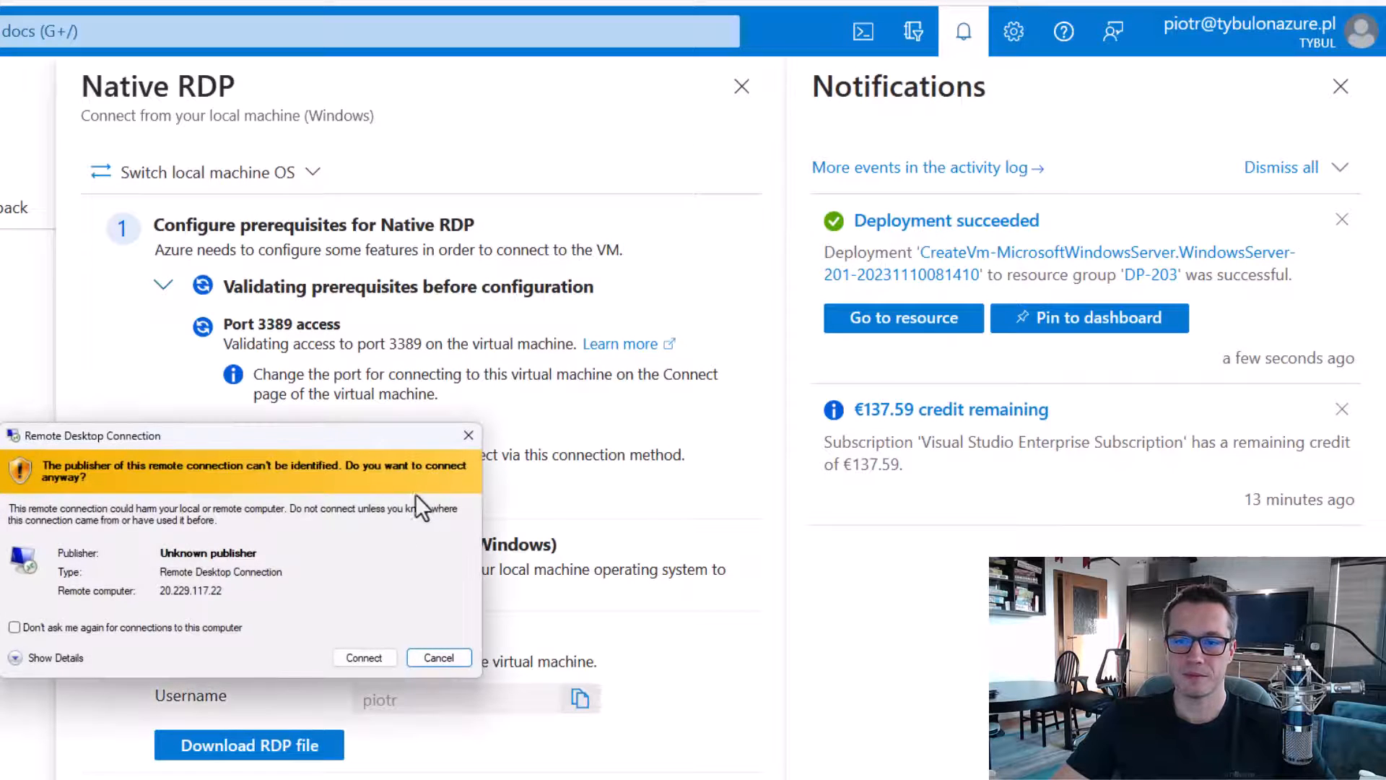
left_click(366, 657)
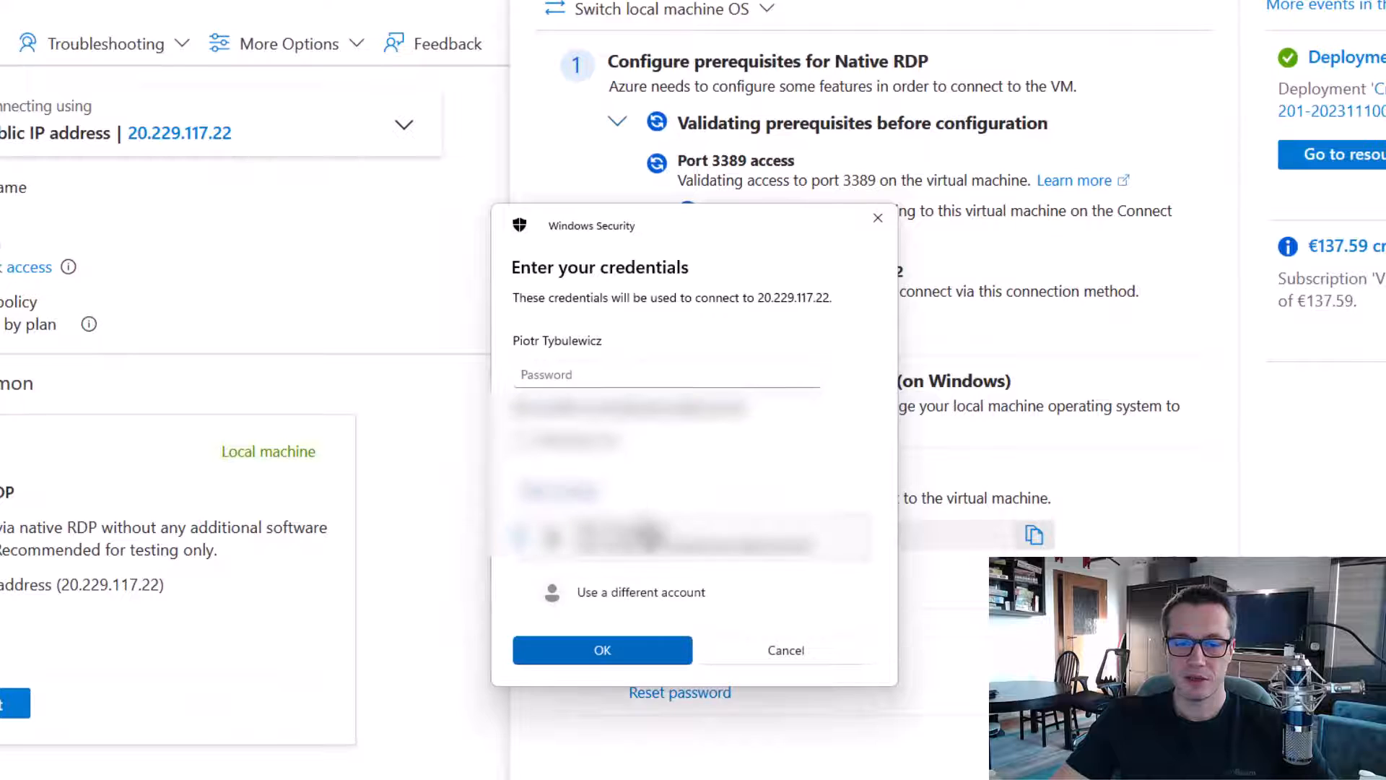
- Try to sign in to the remote machine with a different account, entering the administrator username and password
left_click(649, 588)
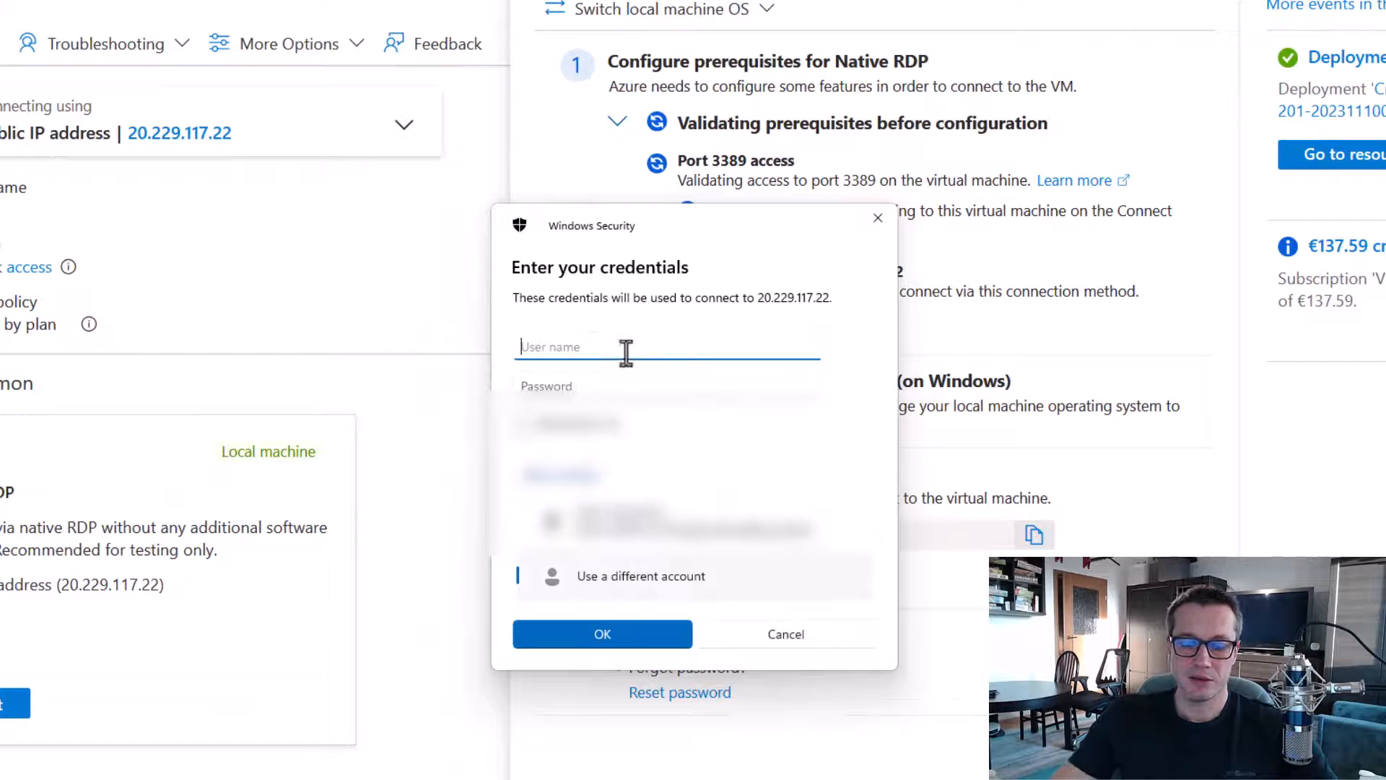
type("piotr")
key("Tab")
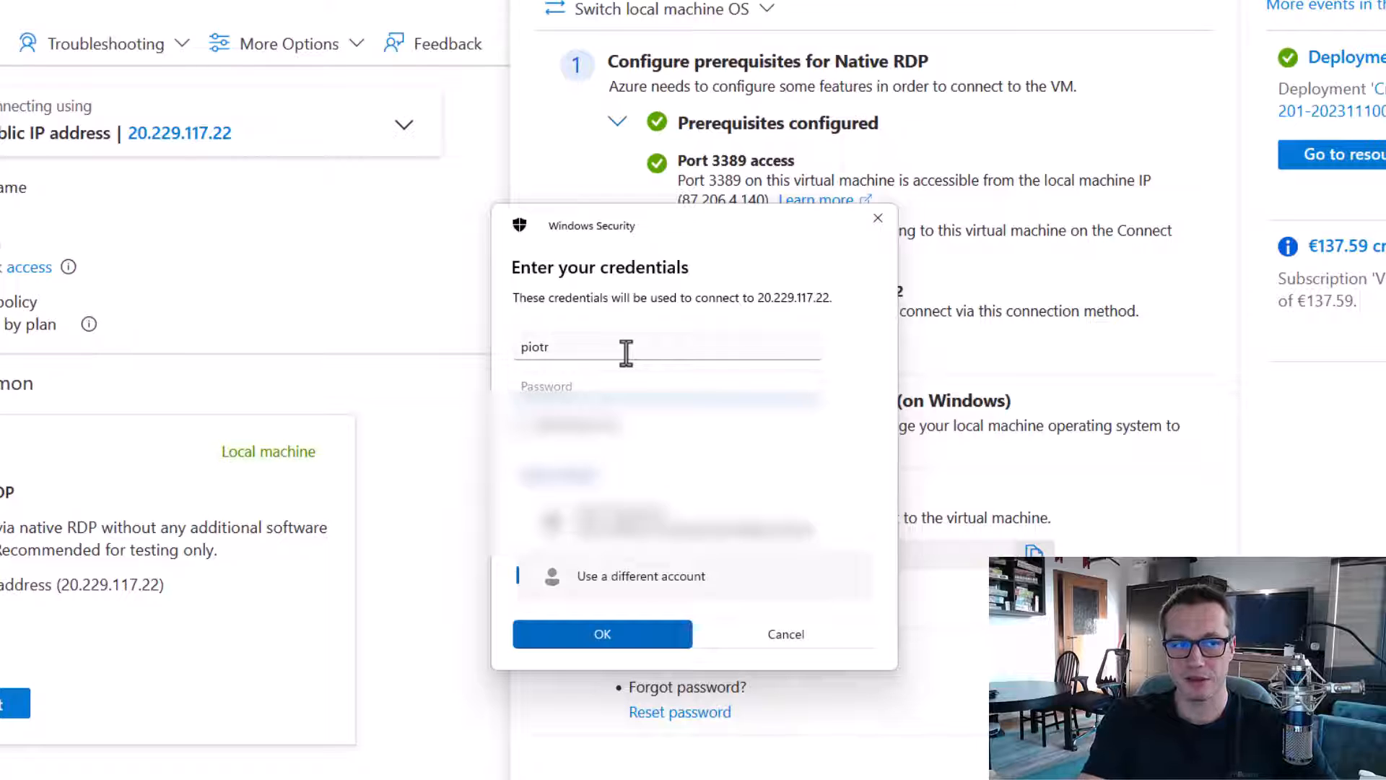
type("••••••••••••")
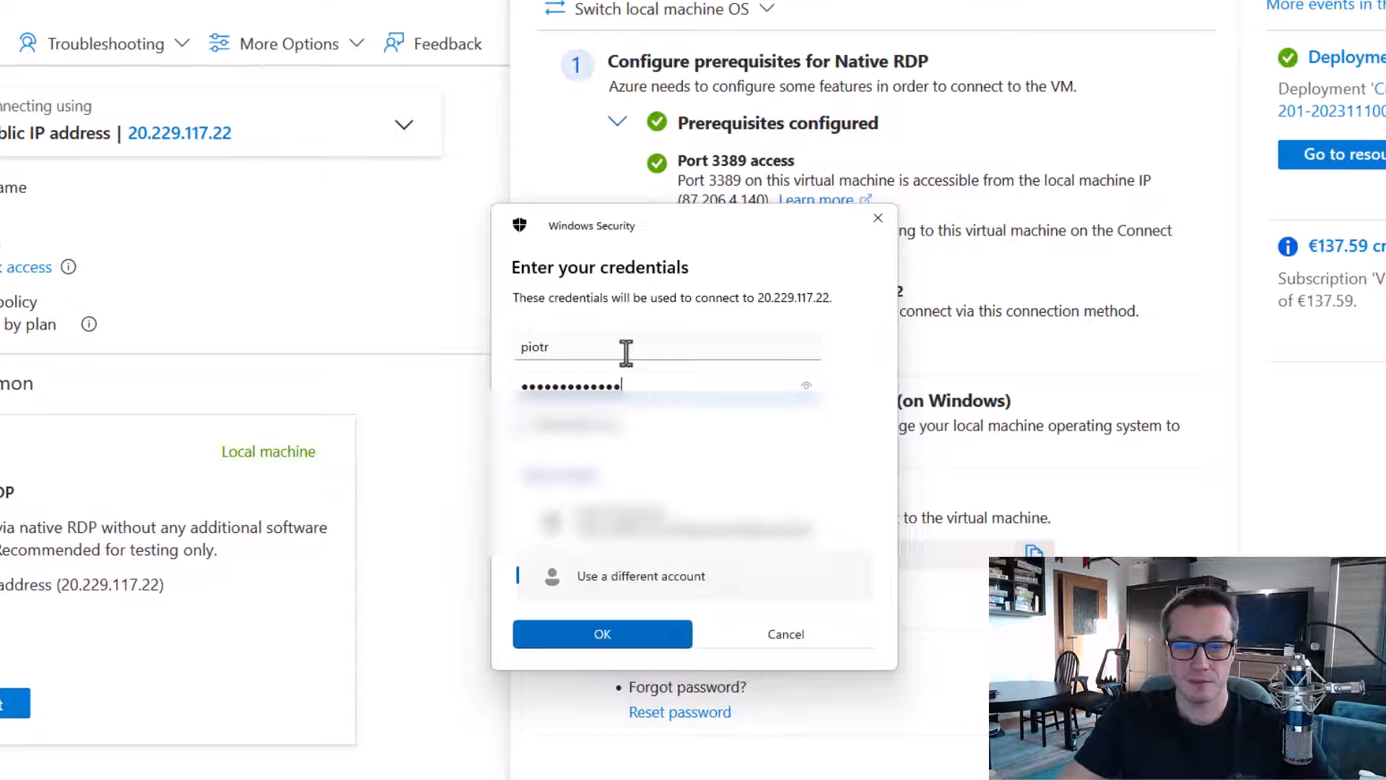
left_click(645, 634)
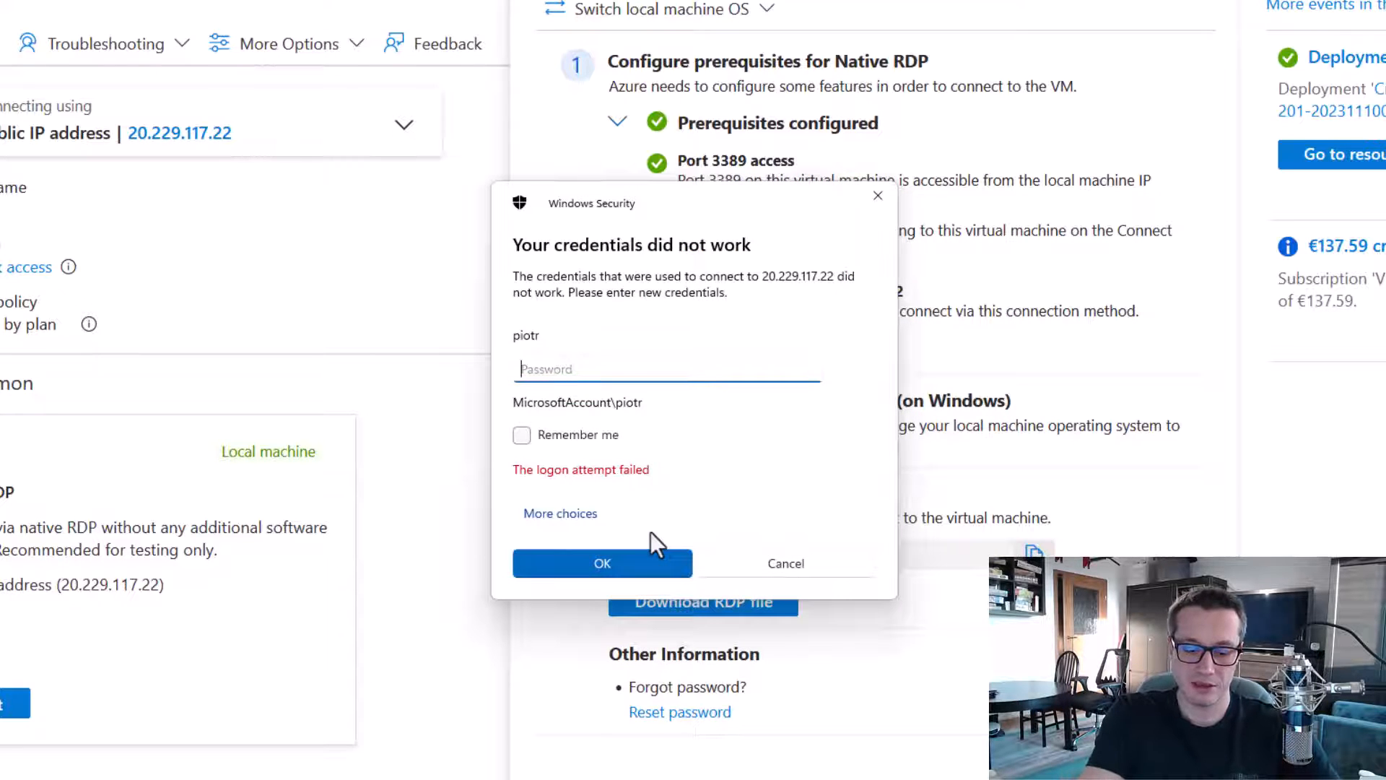
- Re-enter the administrator account's password and accept the SHIR-IR certificate to start the remote session
type("••••••••••••••")
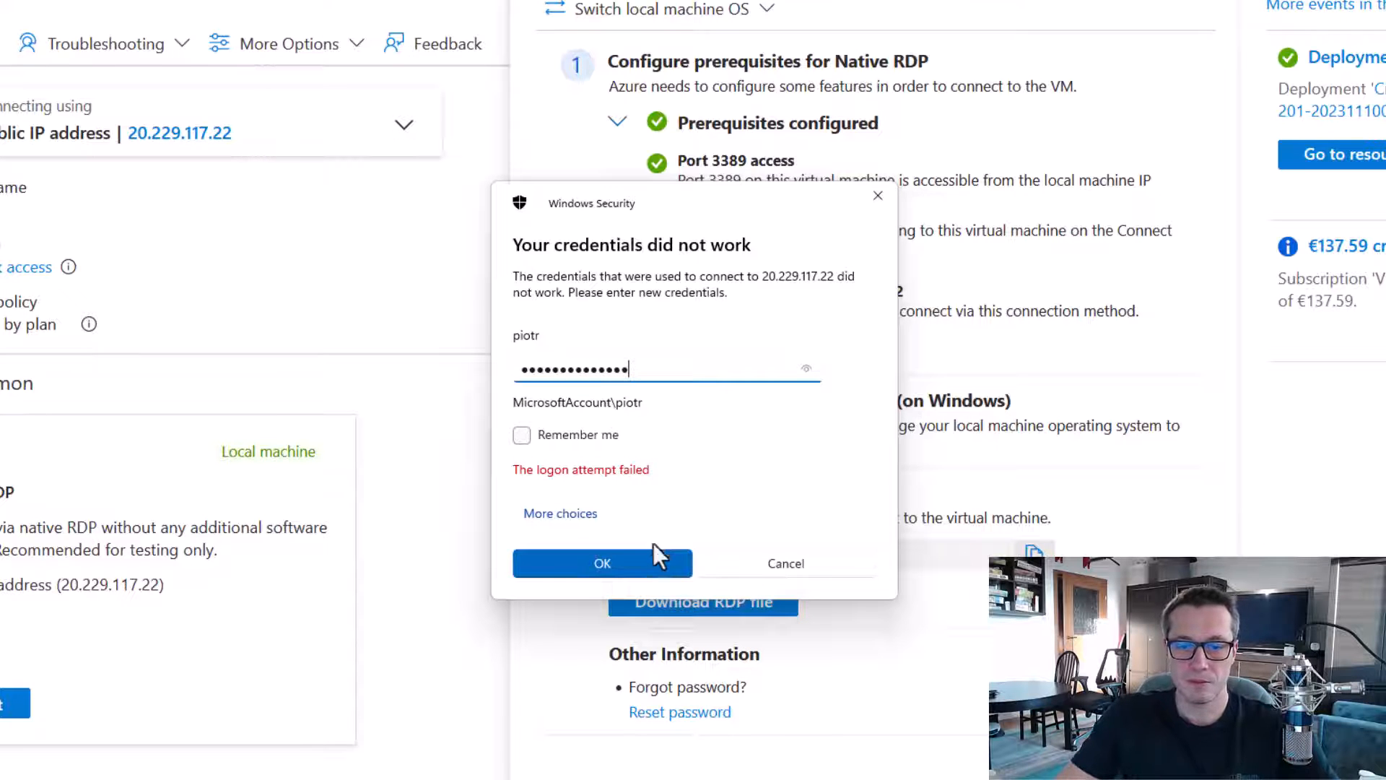
left_click(660, 569)
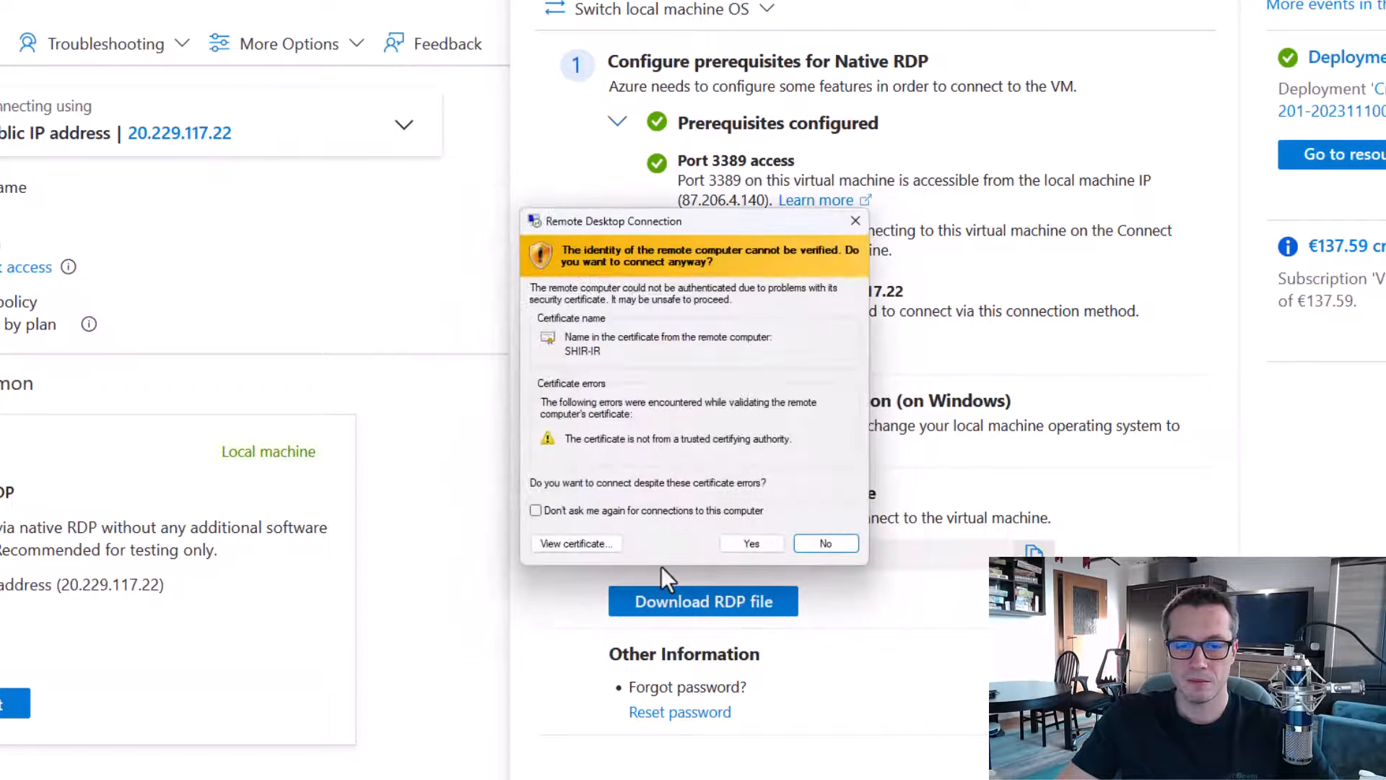
left_click(758, 543)
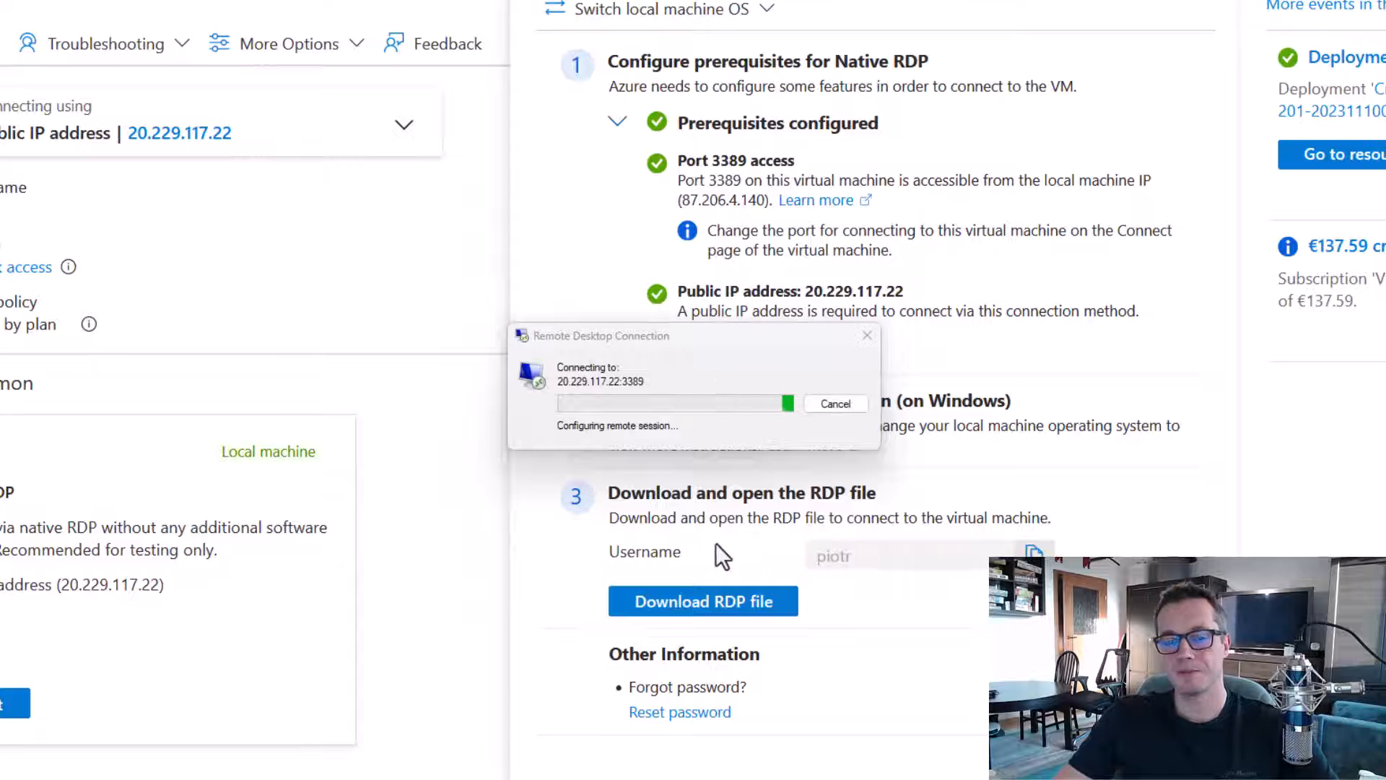
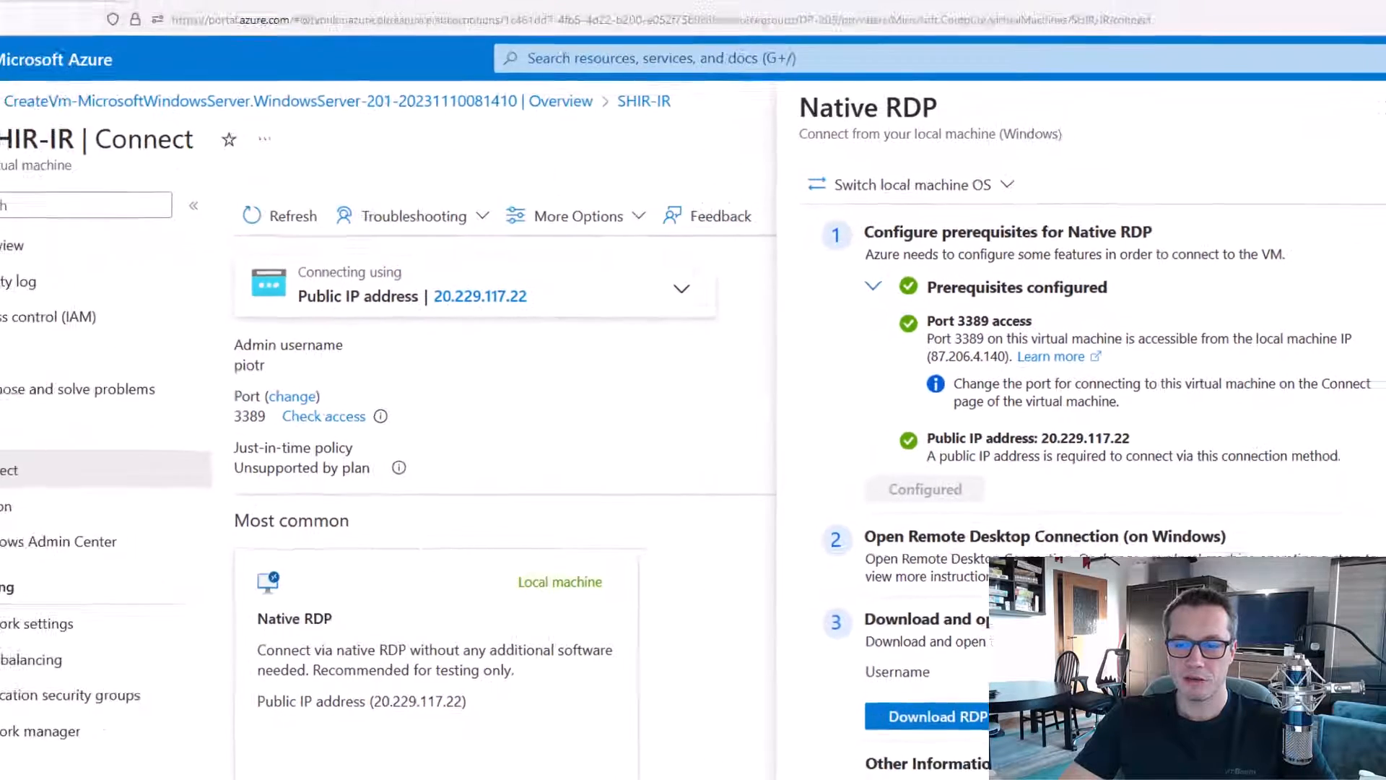
- Close the Native RDP pane and open the integration runtimes management page of the tybuladf data factory
left_click(1385, 134)
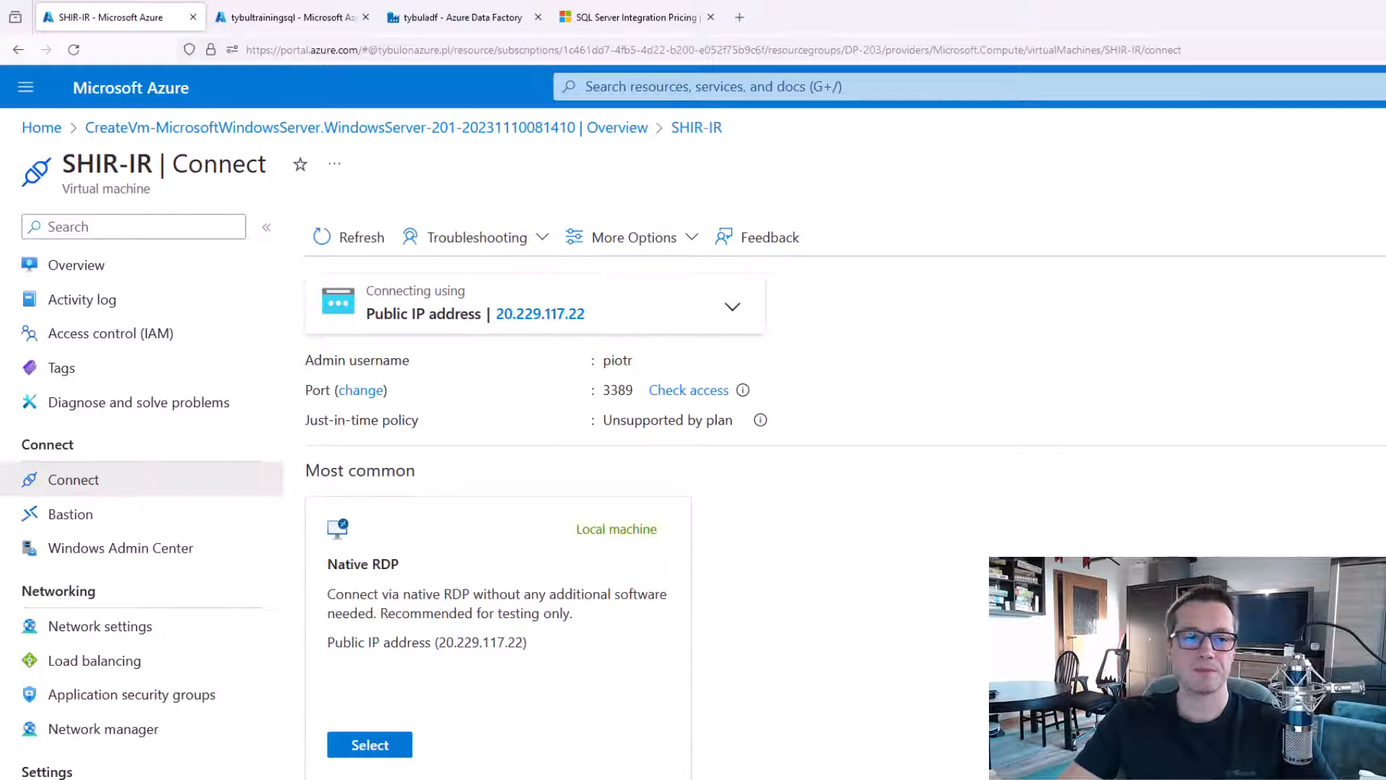
left_click(446, 22)
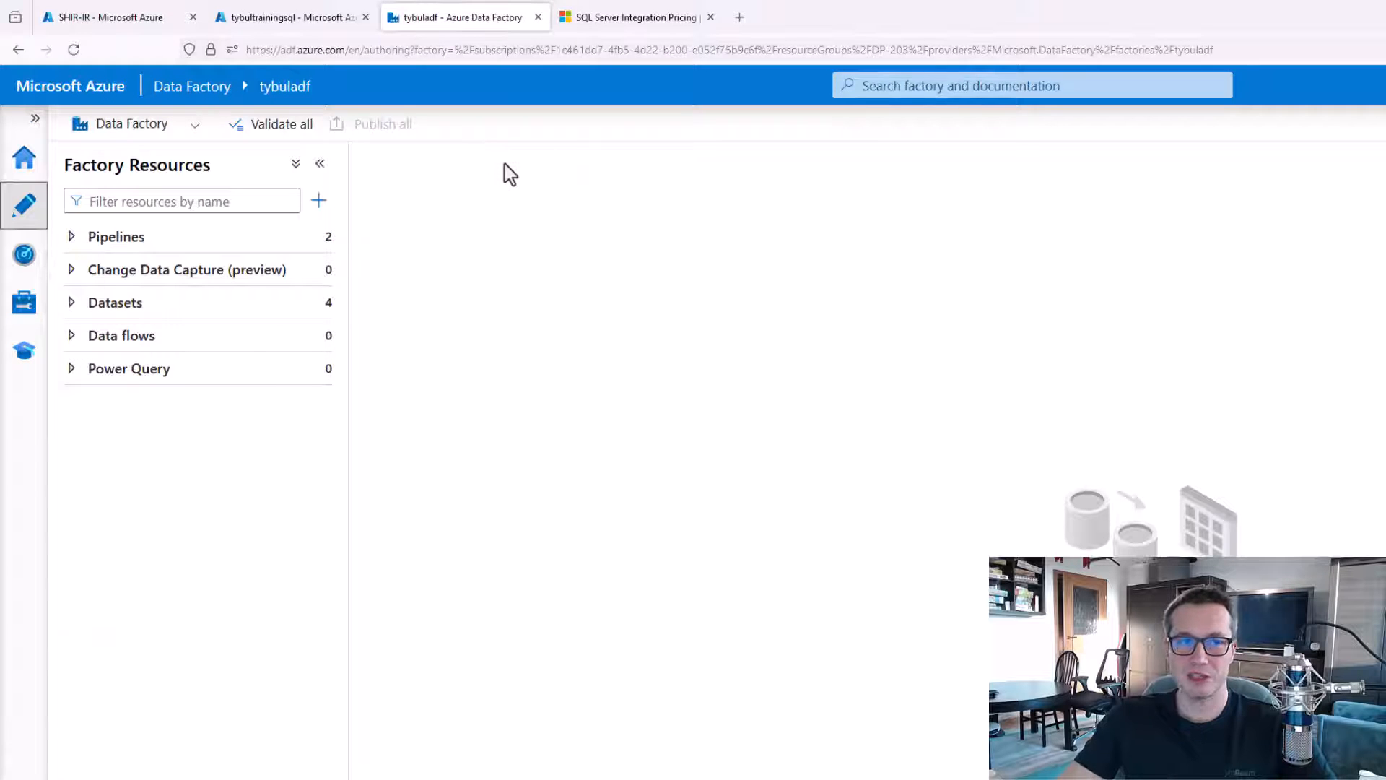
left_click(29, 316)
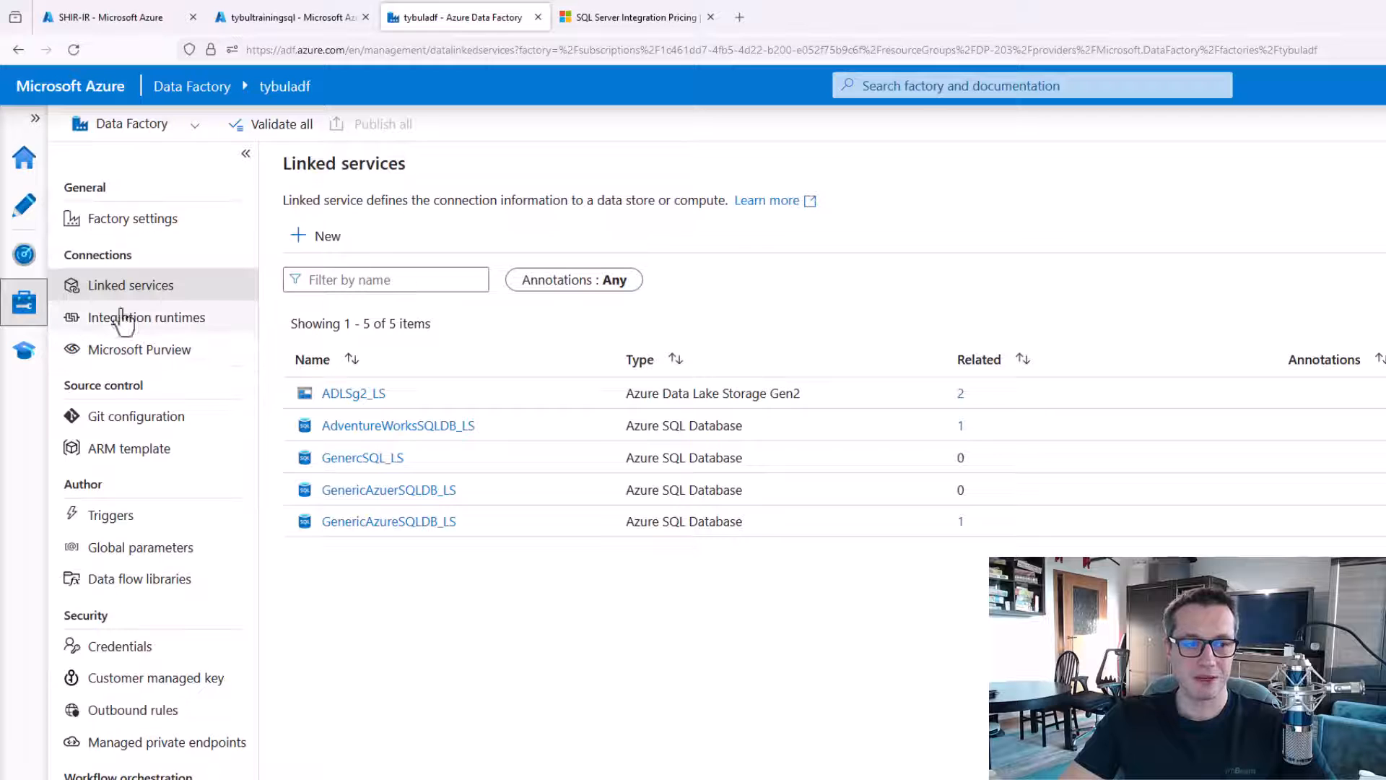
left_click(170, 319)
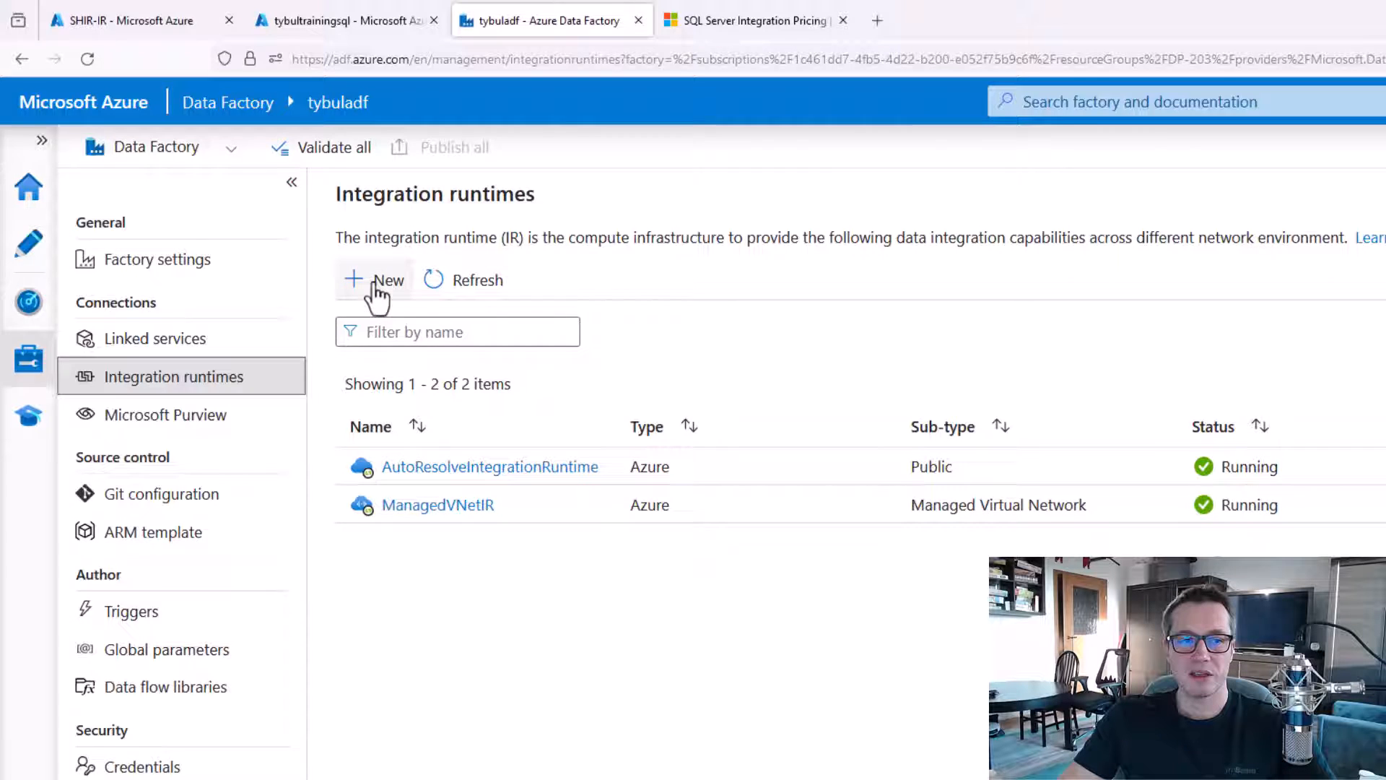
- Begin setting up a new integration runtime of the Azure, Self-Hosted kind with the Self-Hosted network environment
left_click(377, 283)
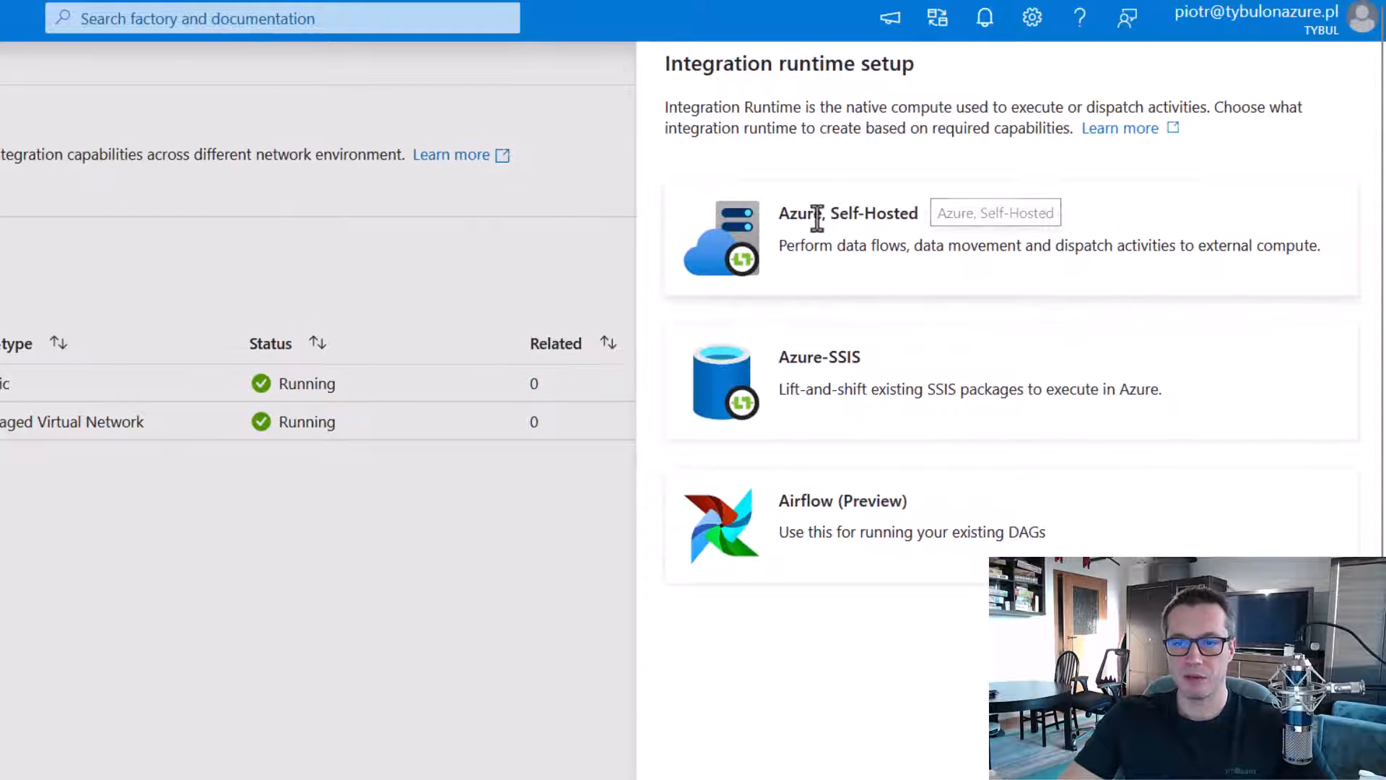
left_click(844, 242)
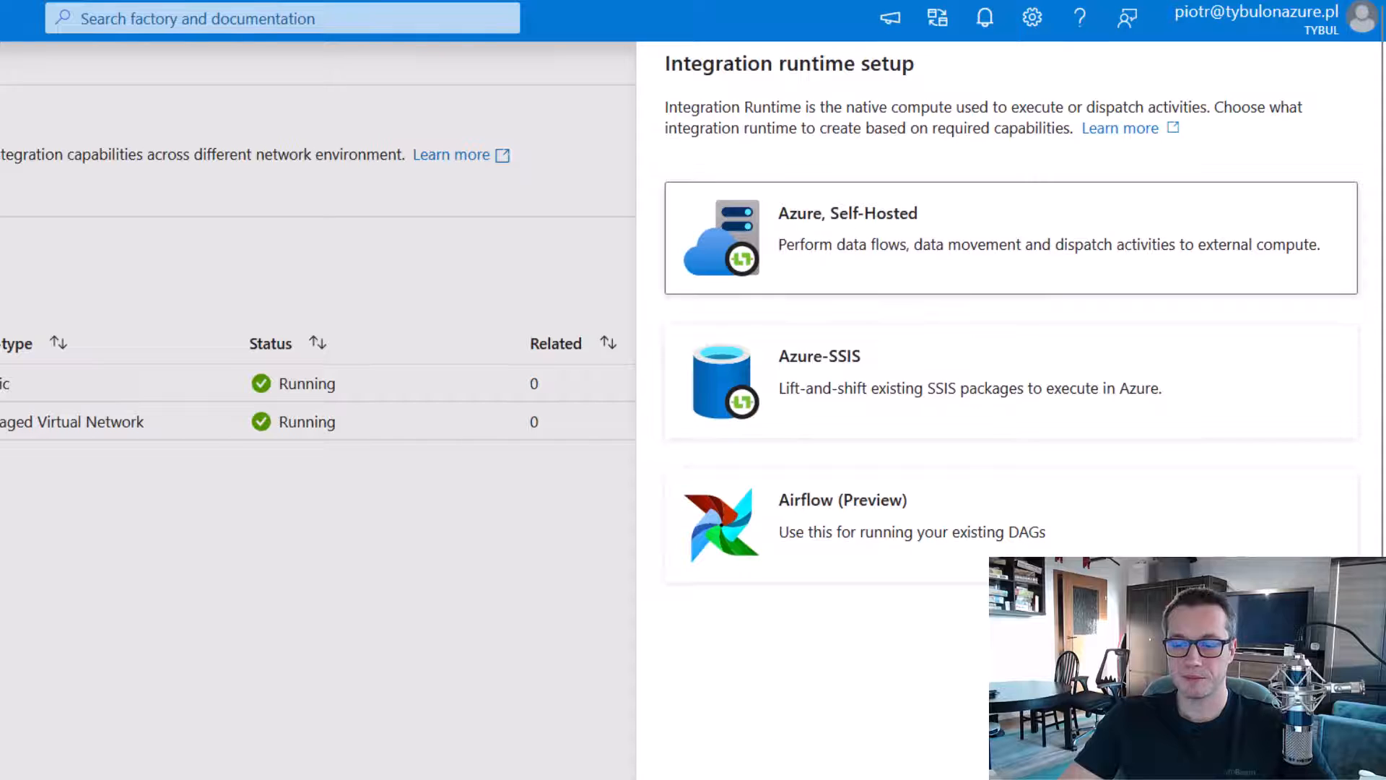
left_click(853, 367)
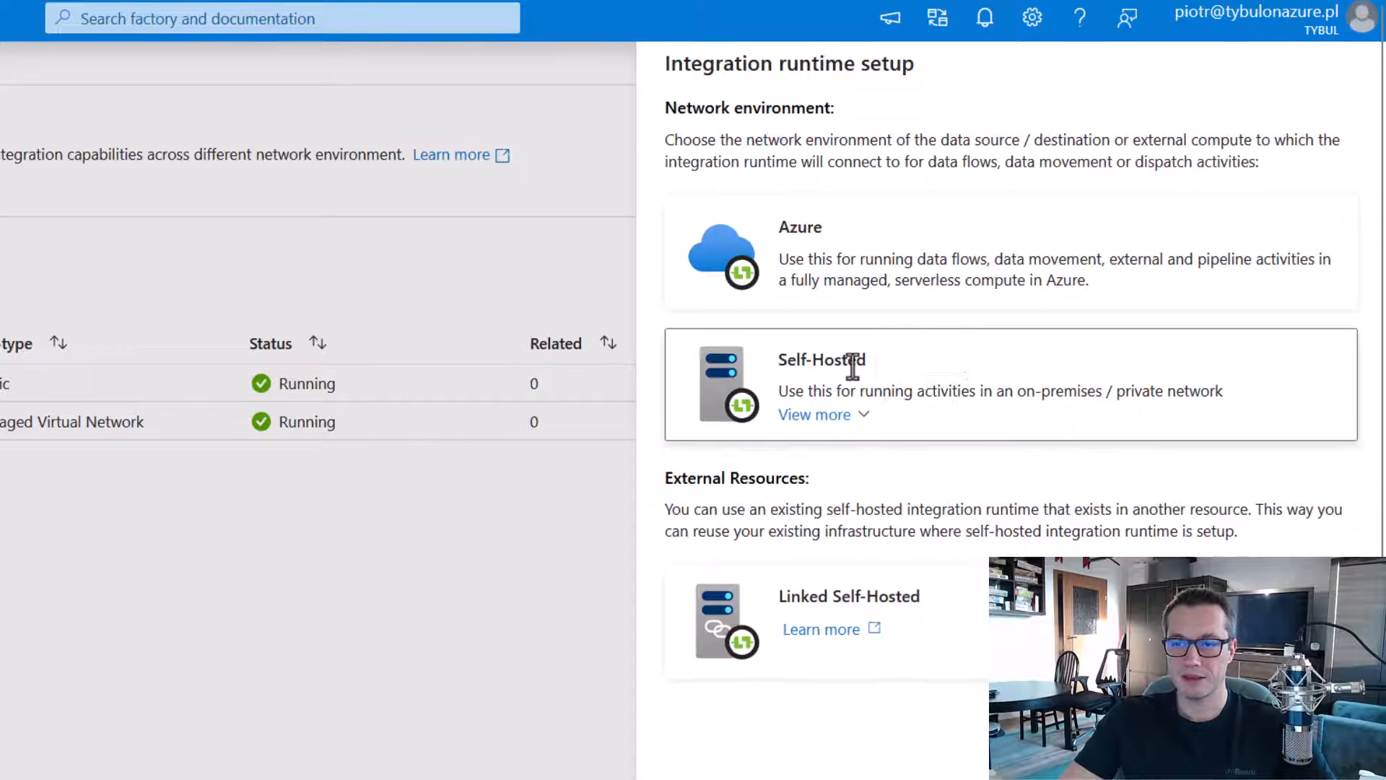
left_click(702, 779)
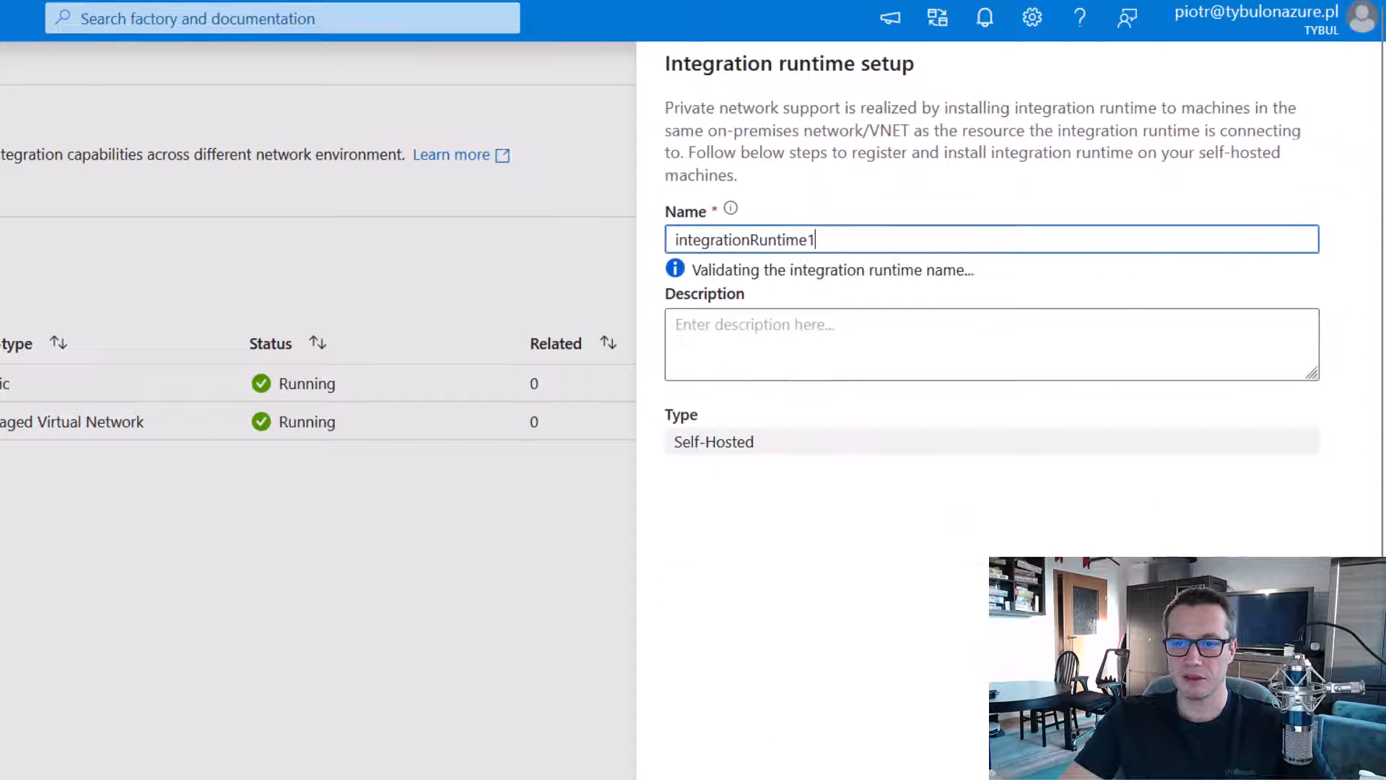
- Name the self-hosted integration runtime SHIR, create it, and dismiss the notification
key("ctrl+a")
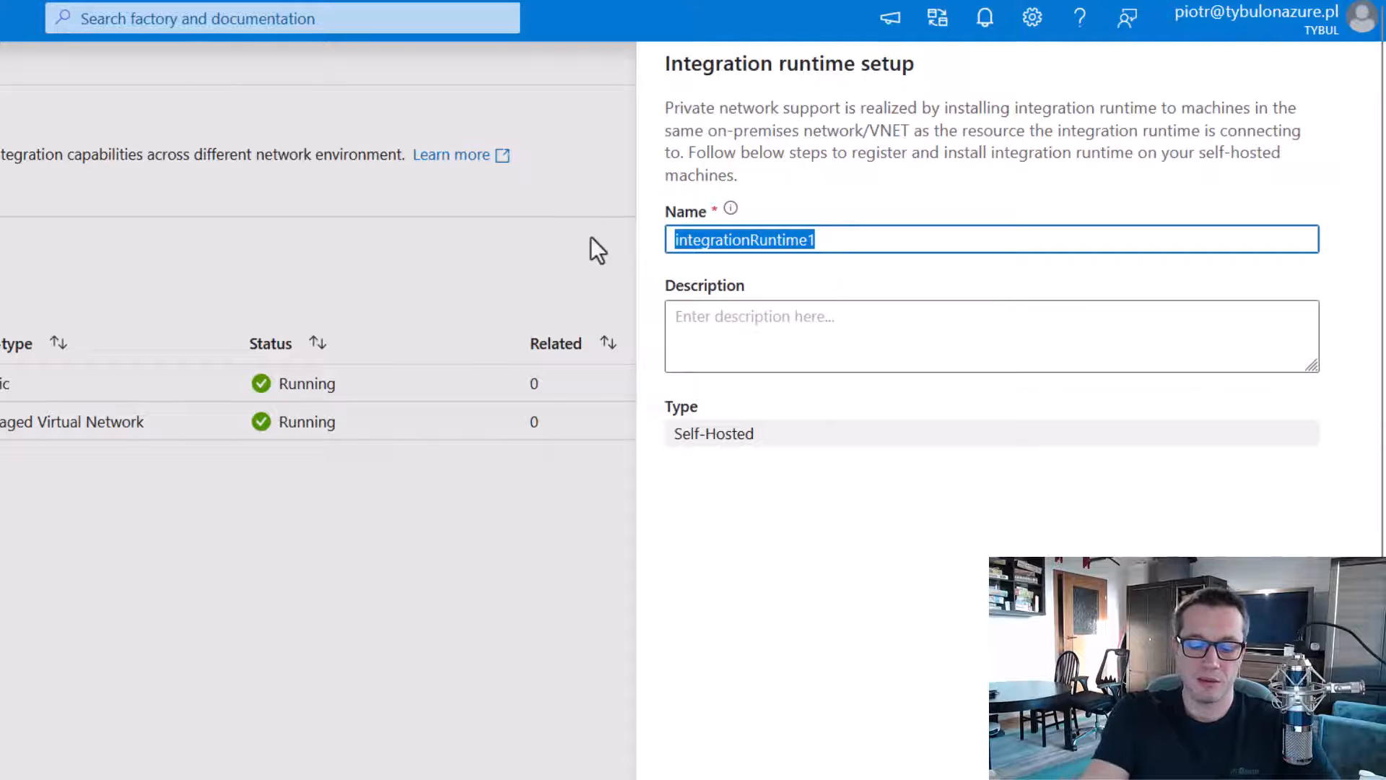
type("SHIR")
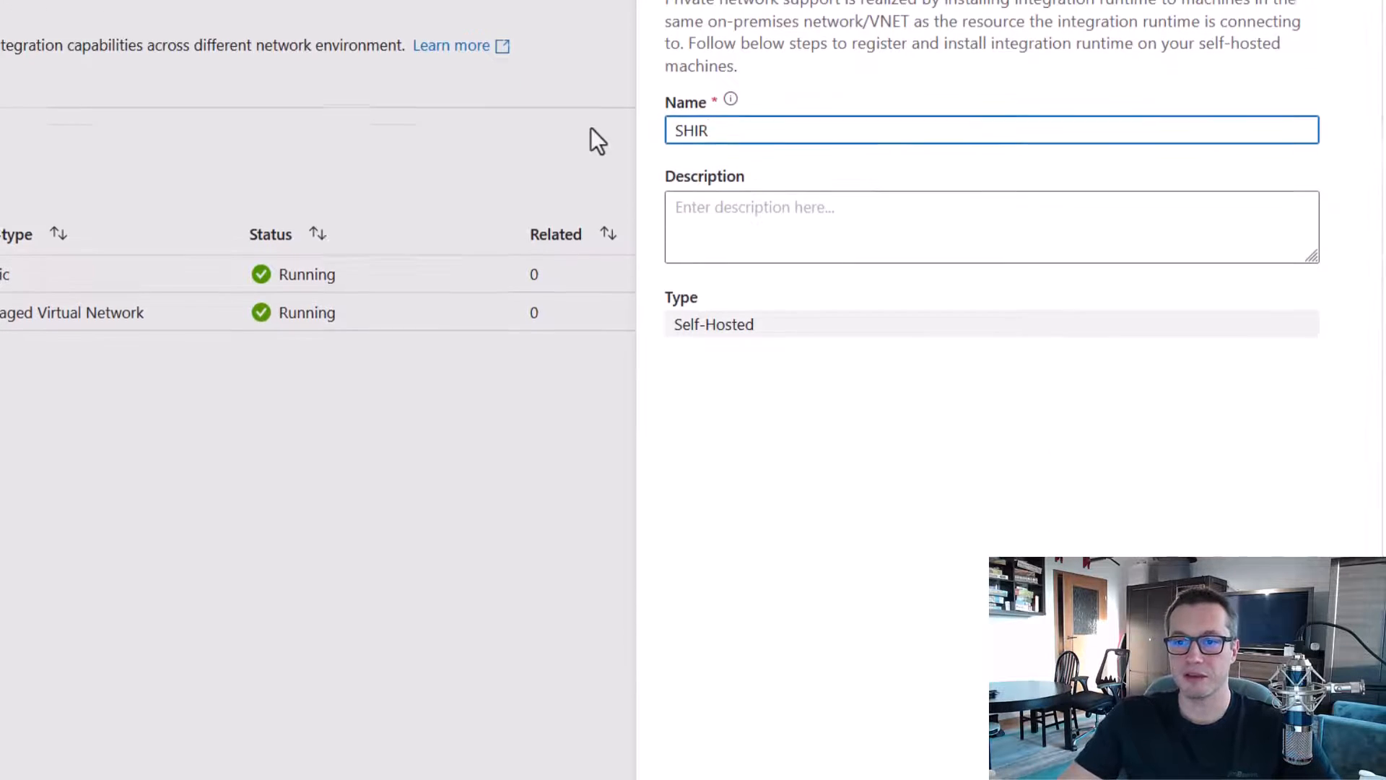
left_click(741, 764)
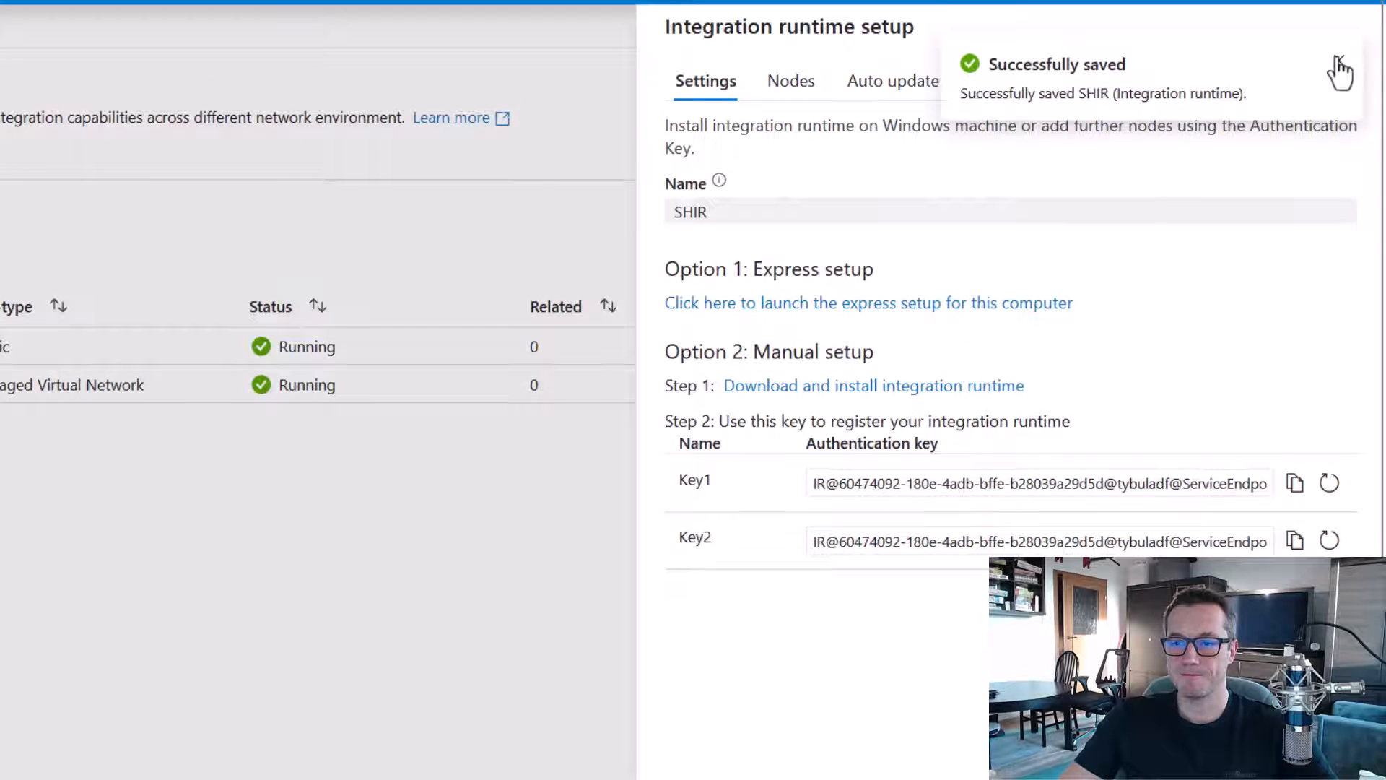
left_click(1338, 62)
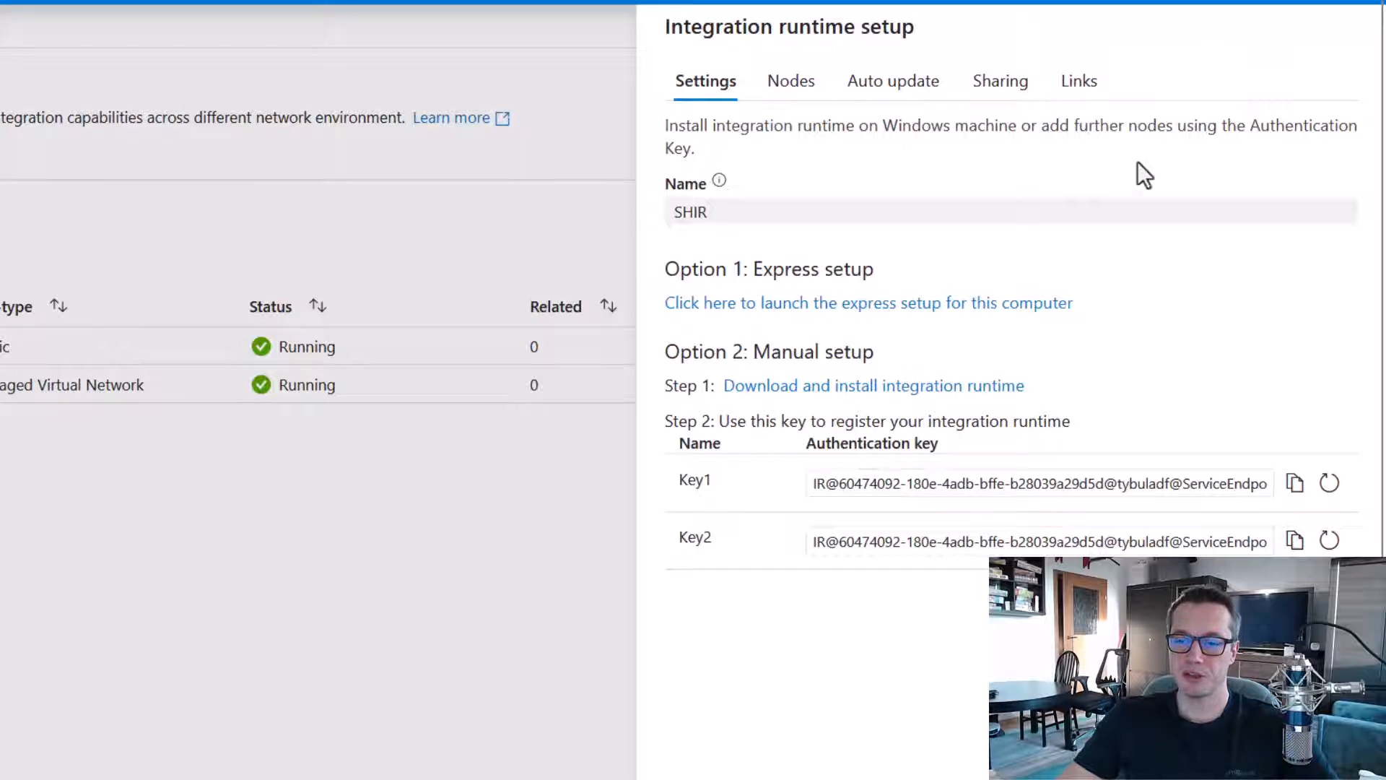
- Open the integration runtime's download page from the manual setup option and copy its web address
left_click(966, 390)
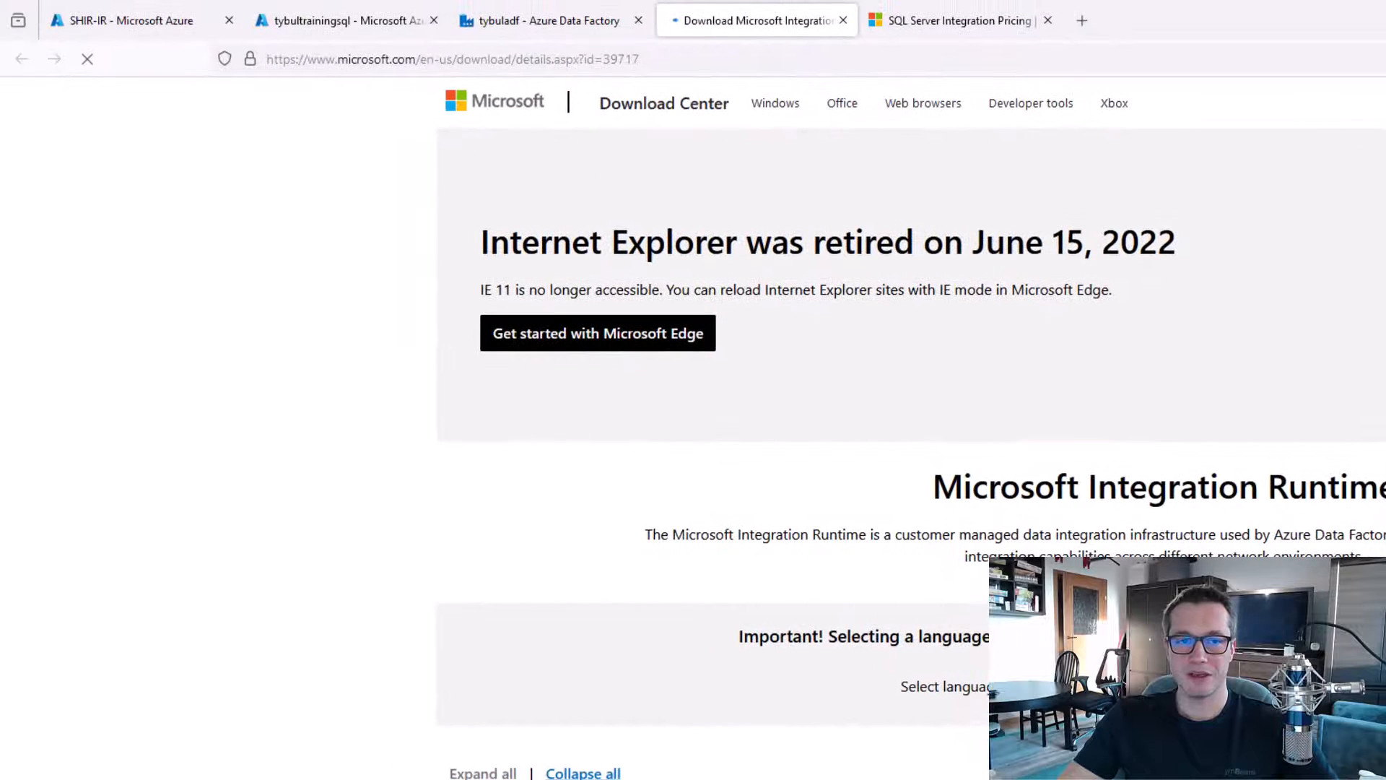
left_click(780, 55)
key("ctrl+c")
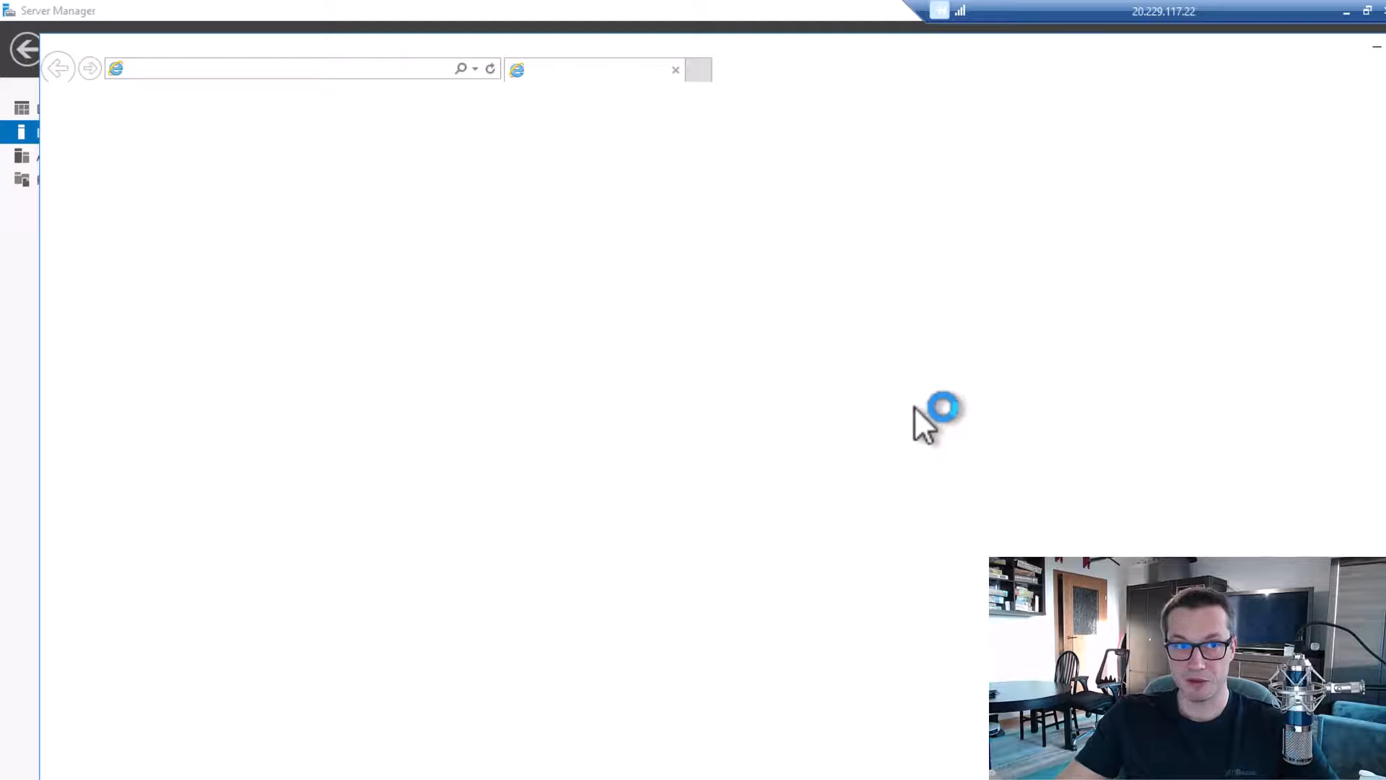
- On the remote machine, set up Internet Explorer without recommended settings and load the copied integration runtime download address
left_click(627, 459)
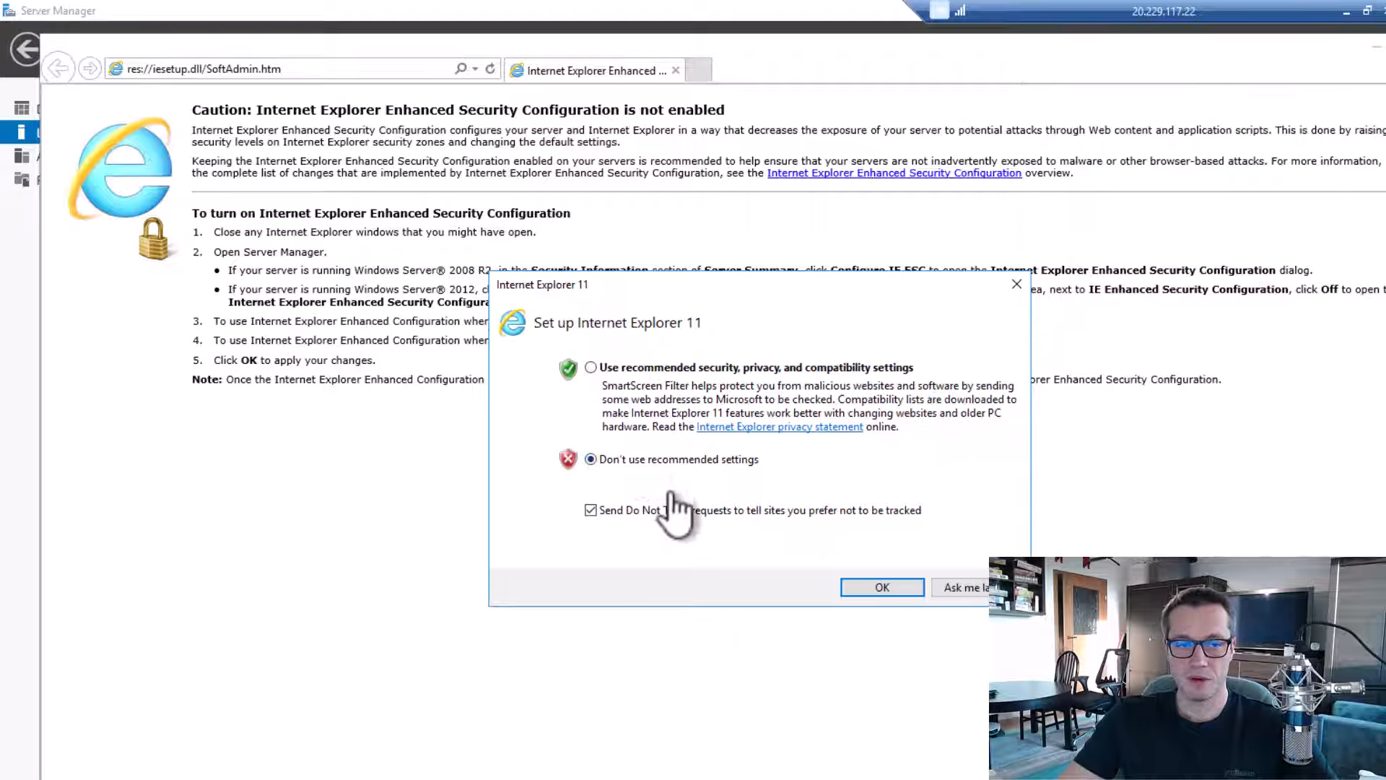
left_click(883, 587)
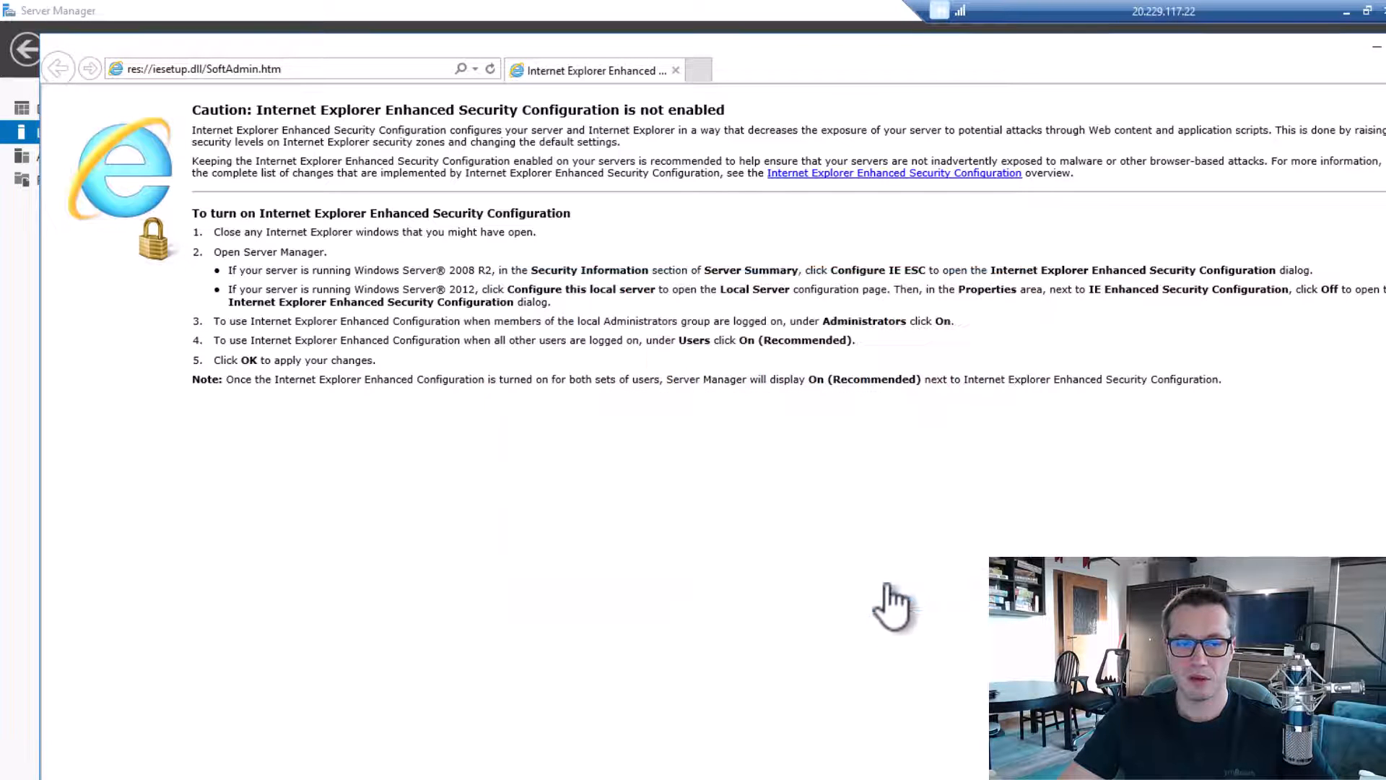
left_click(380, 68)
key("ctrl+v")
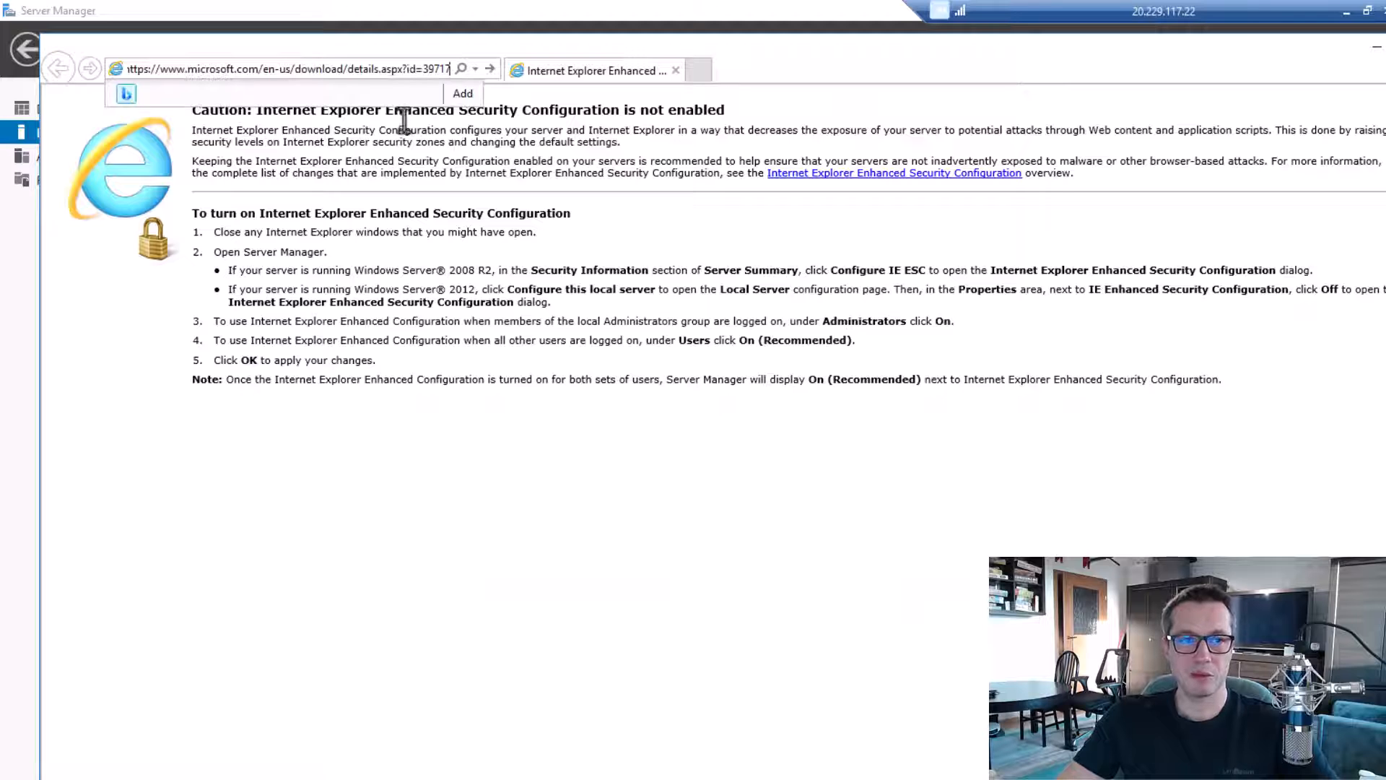
key("Return")
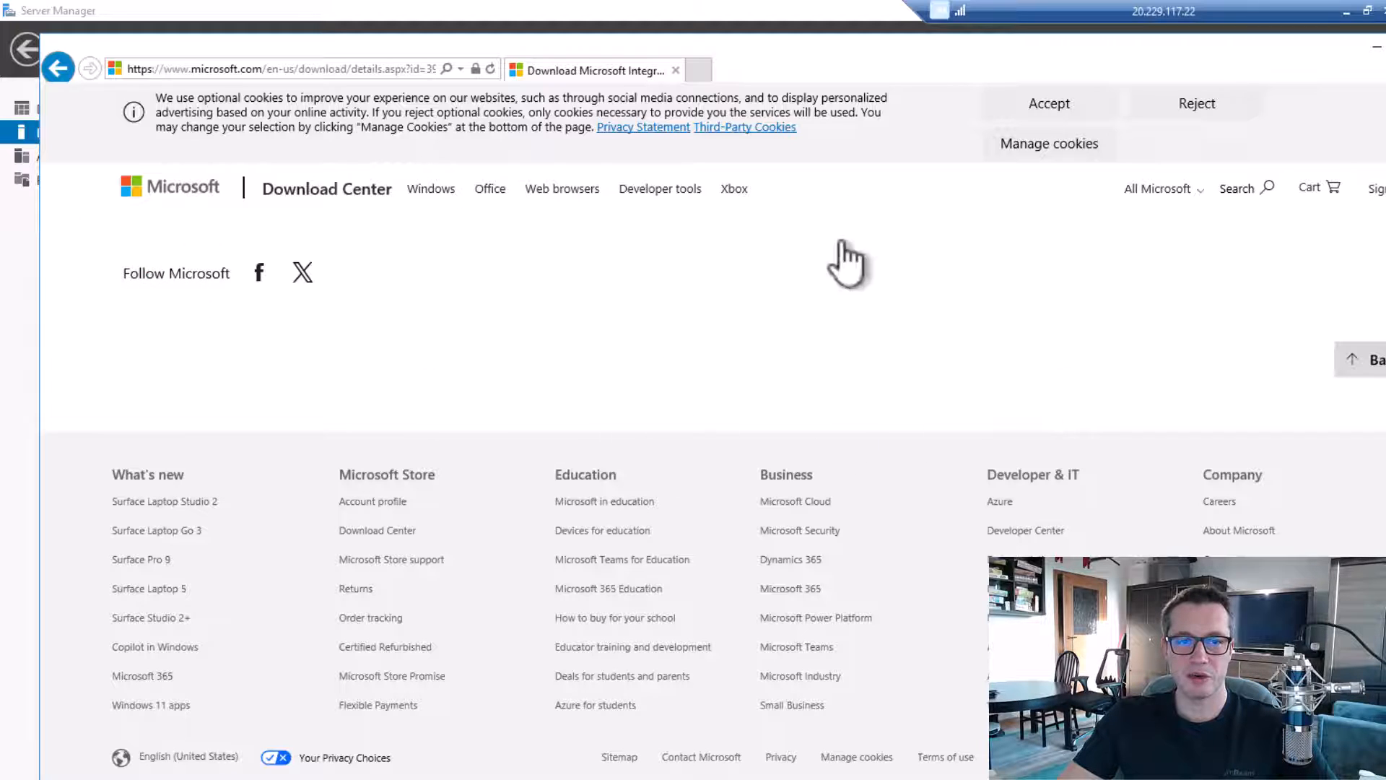
- Enter firefox as the search term in a new Internet Explorer tab to get another browser
left_click(724, 68)
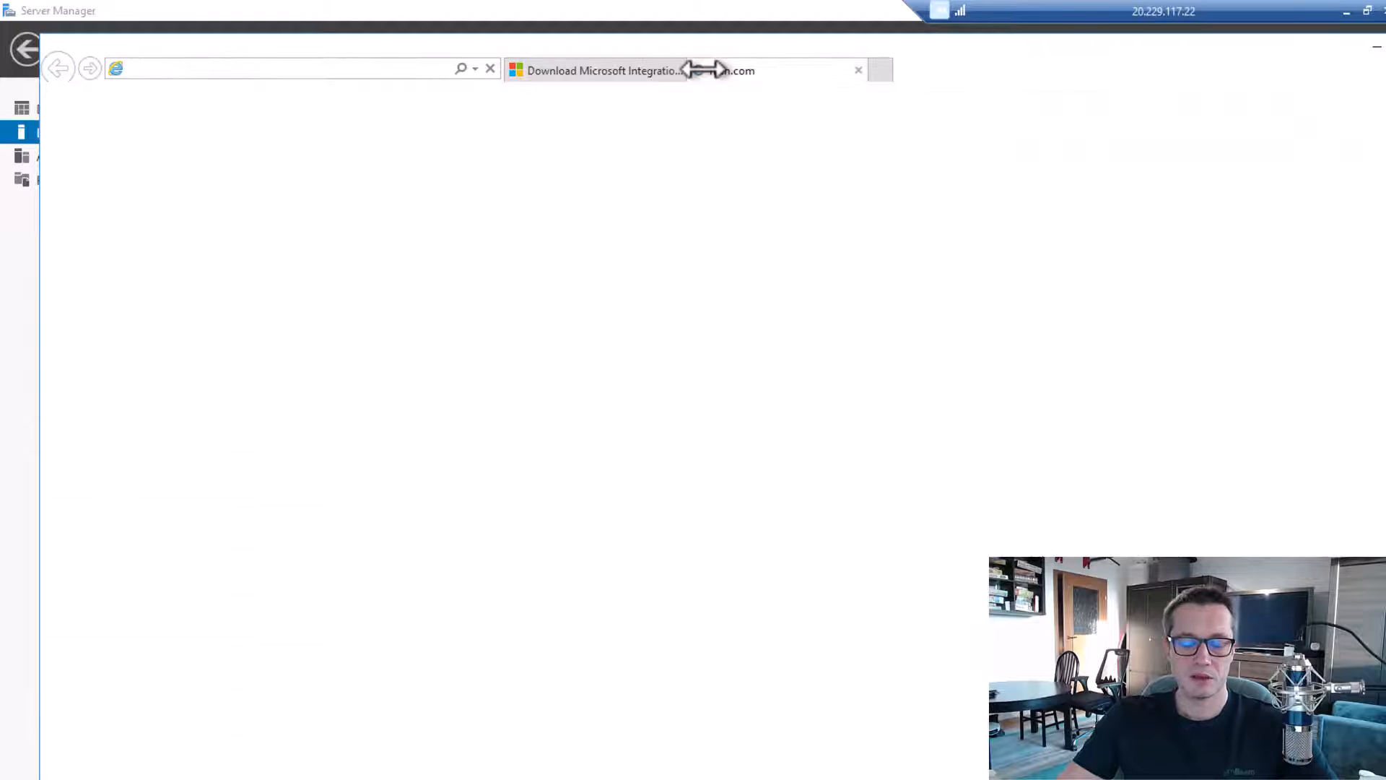
type("f")
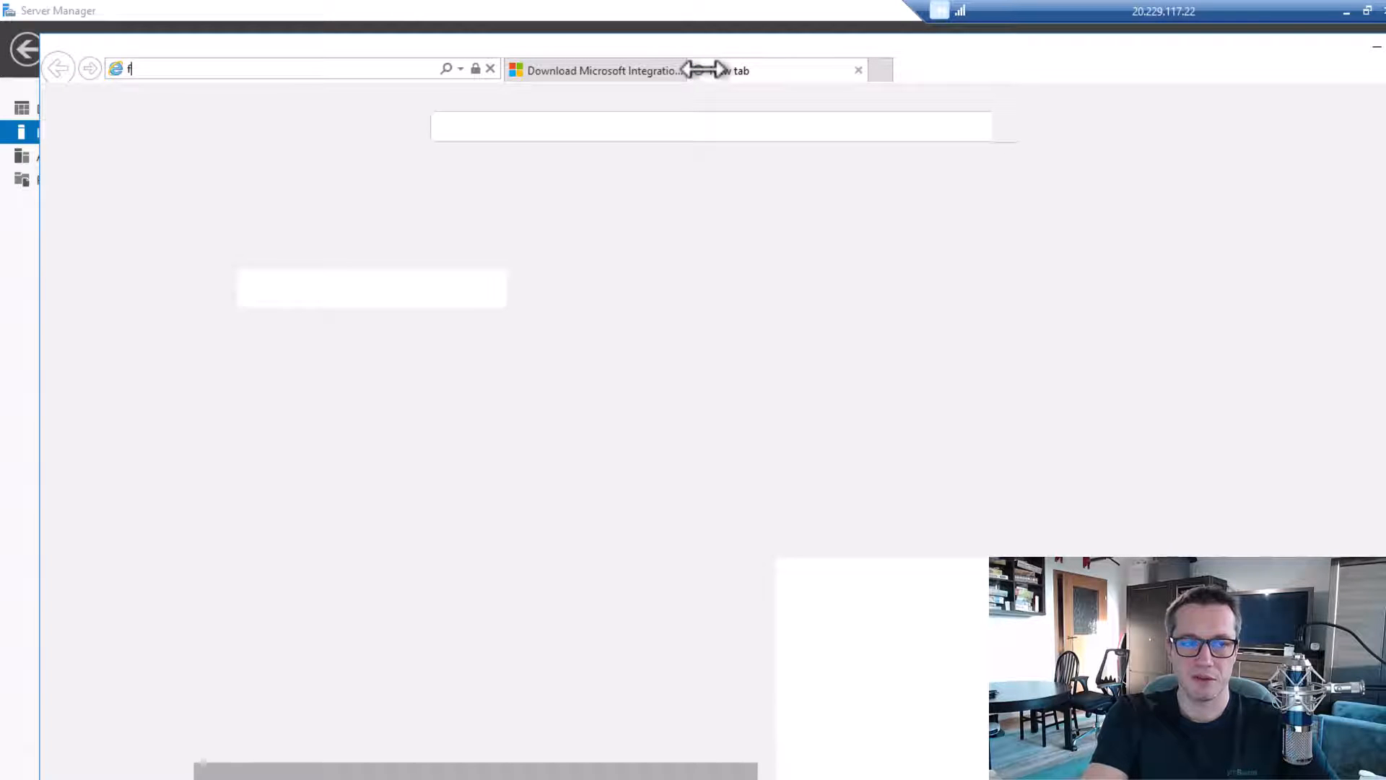
type("ire")
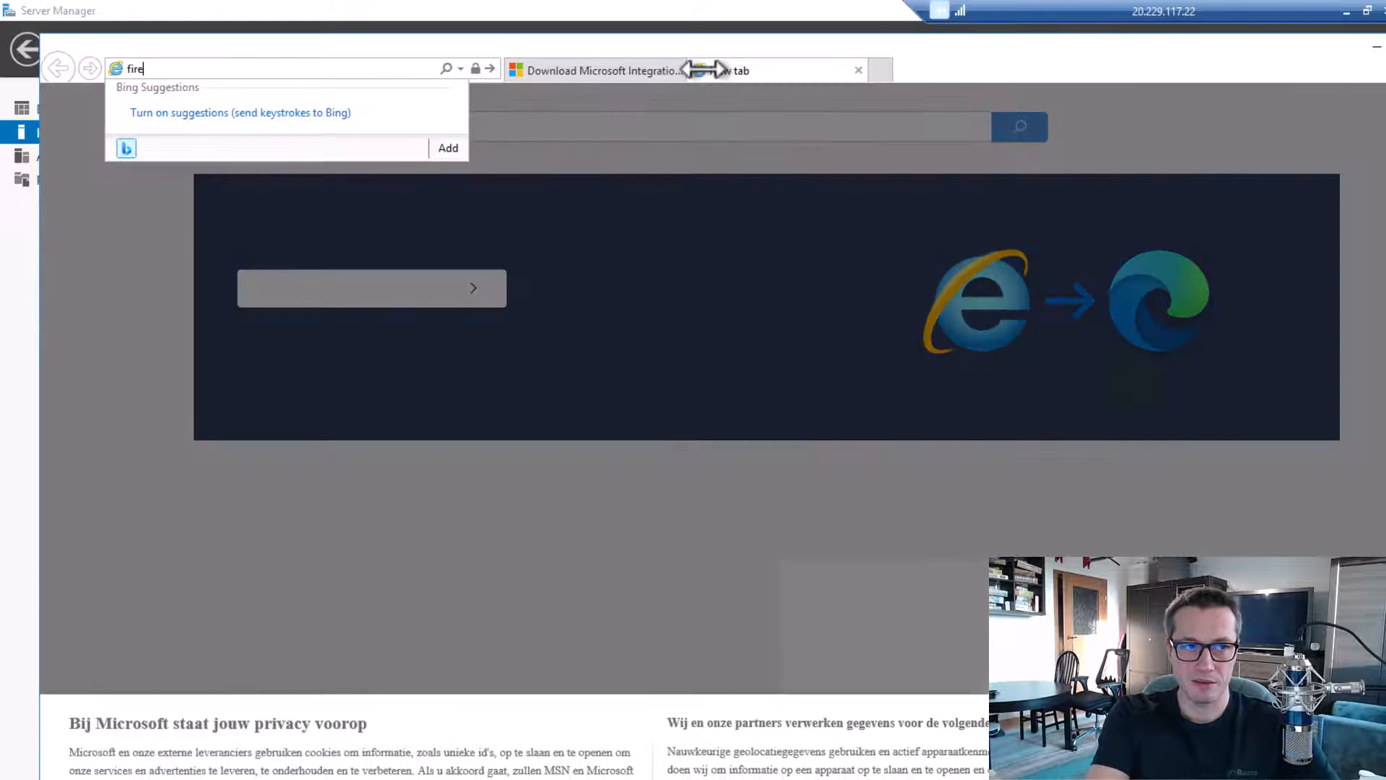
type("fox")
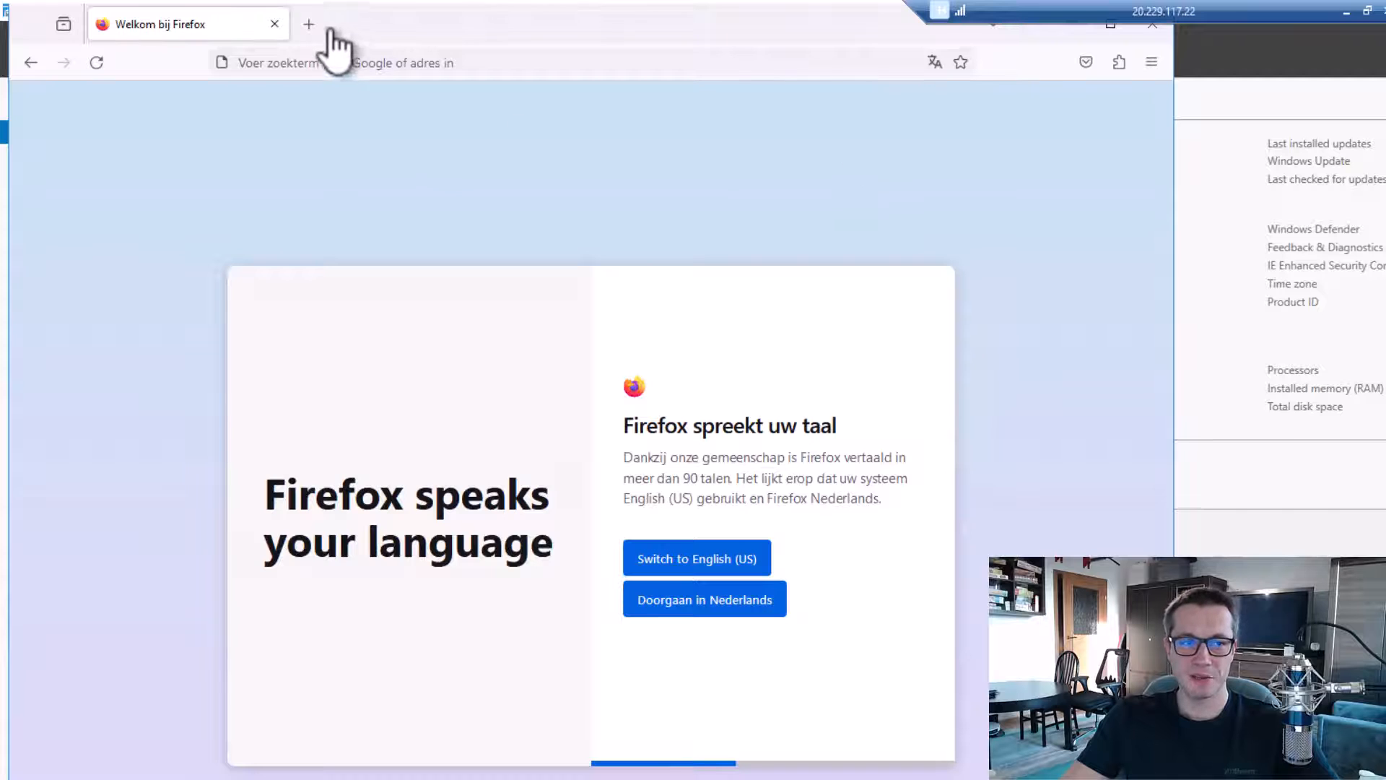
- Load the copied Microsoft Integration Runtime download address in a new Firefox tab on the remote machine
left_click(310, 25)
key("ctrl+v")
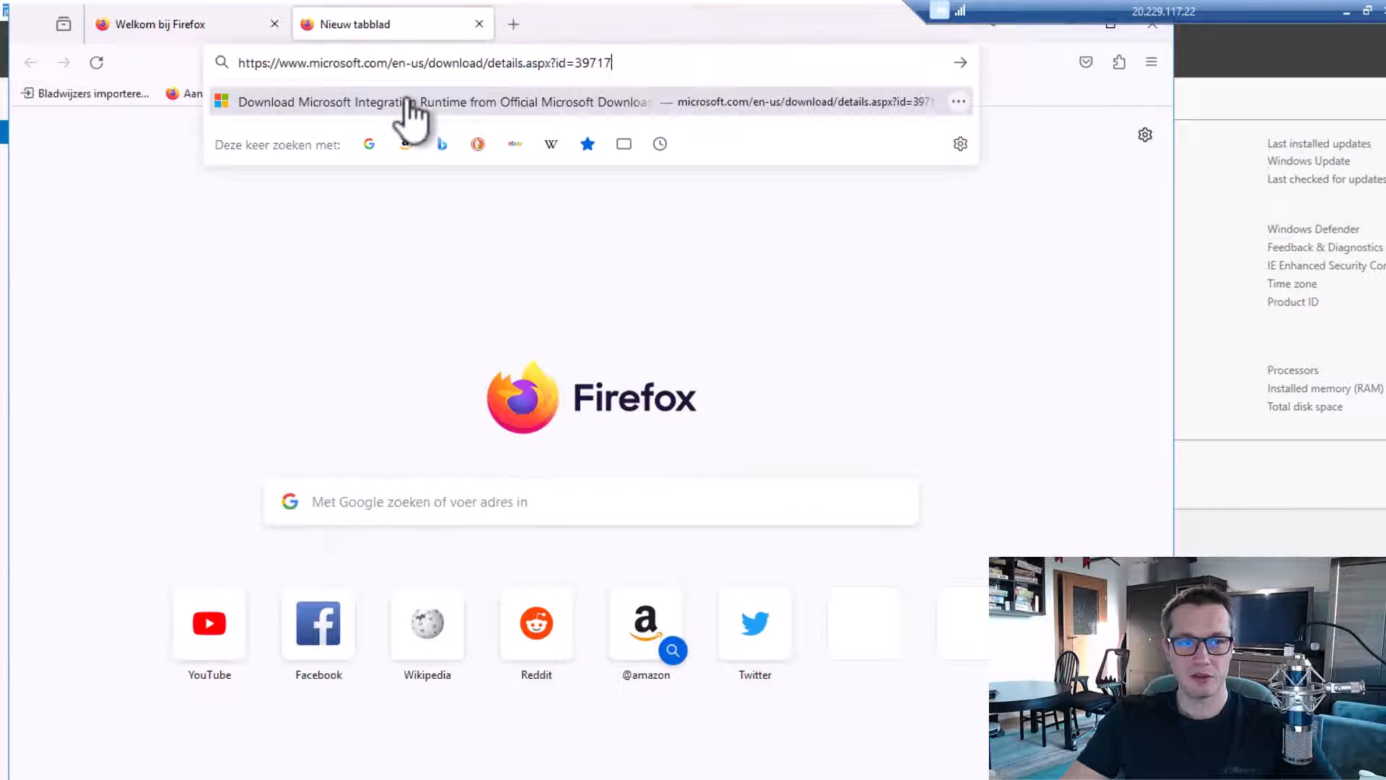
left_click(409, 102)
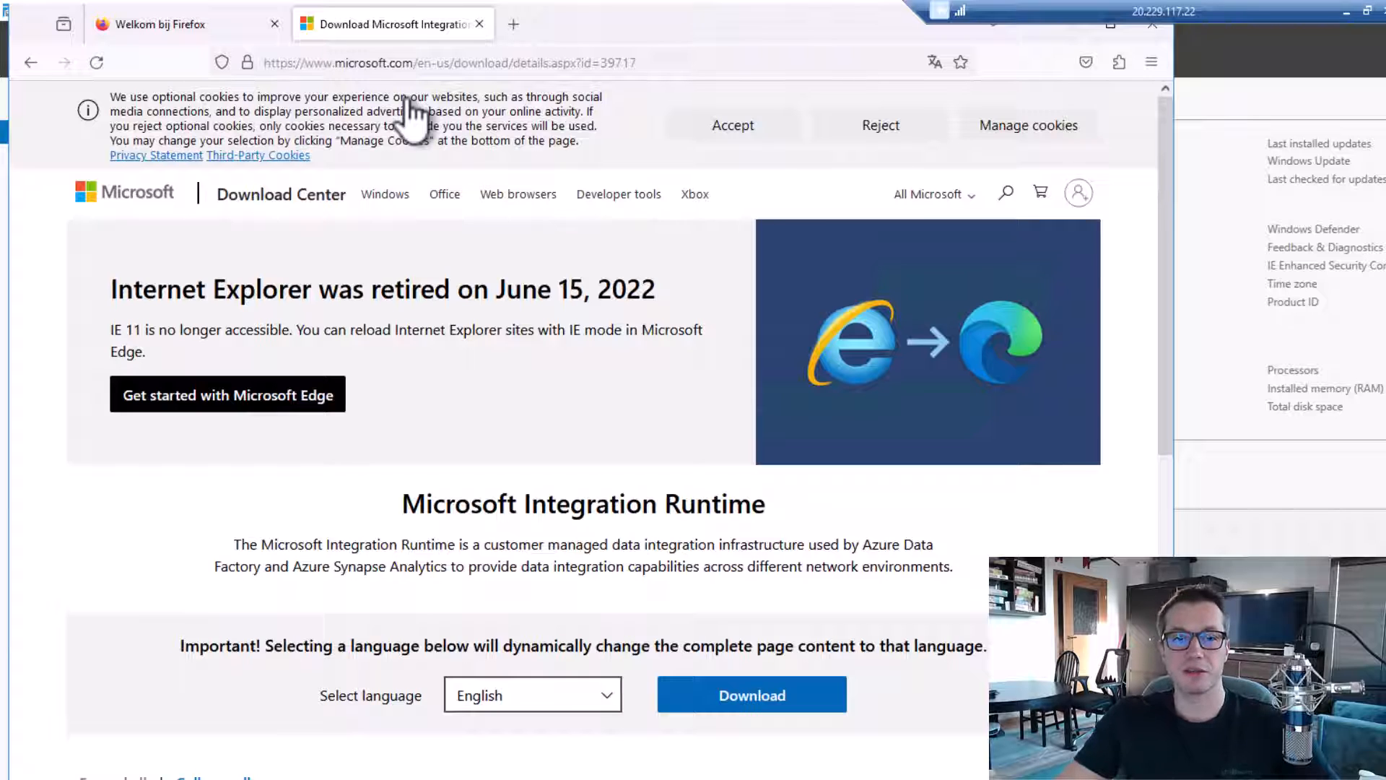
- Download IntegrationRuntime_5.35.8686.1.msi from the Microsoft Integration Runtime page
scroll(570, 379, "down", 2)
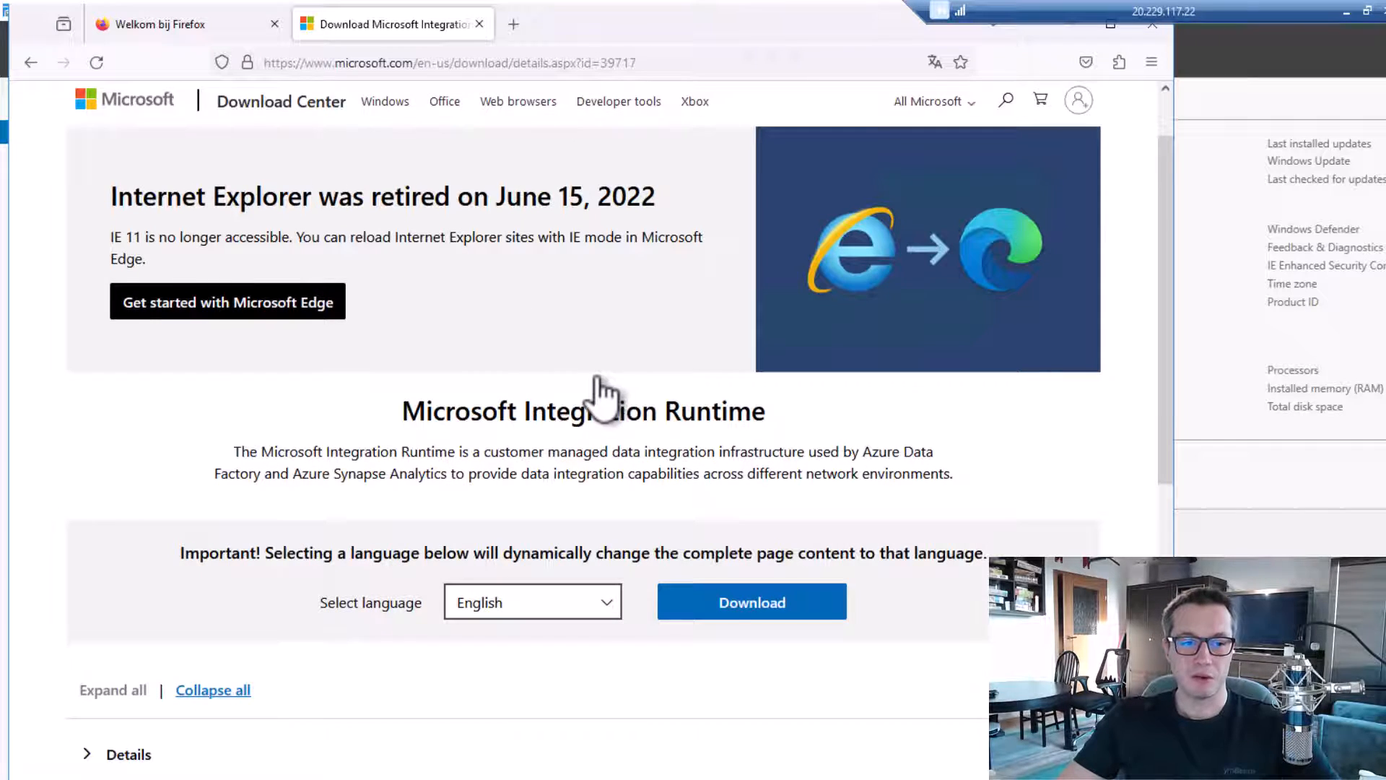
scroll(606, 433, "down", 2)
left_click(726, 514)
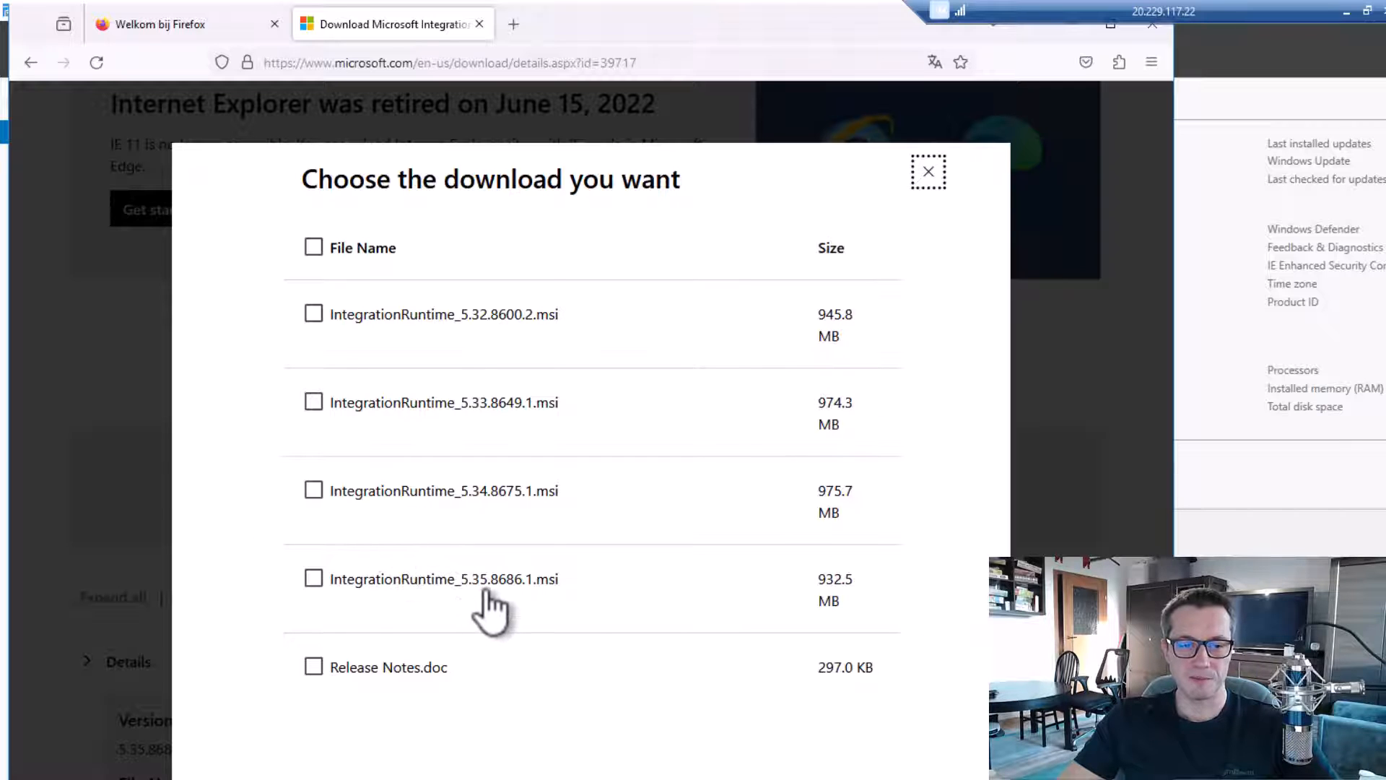
left_click(314, 579)
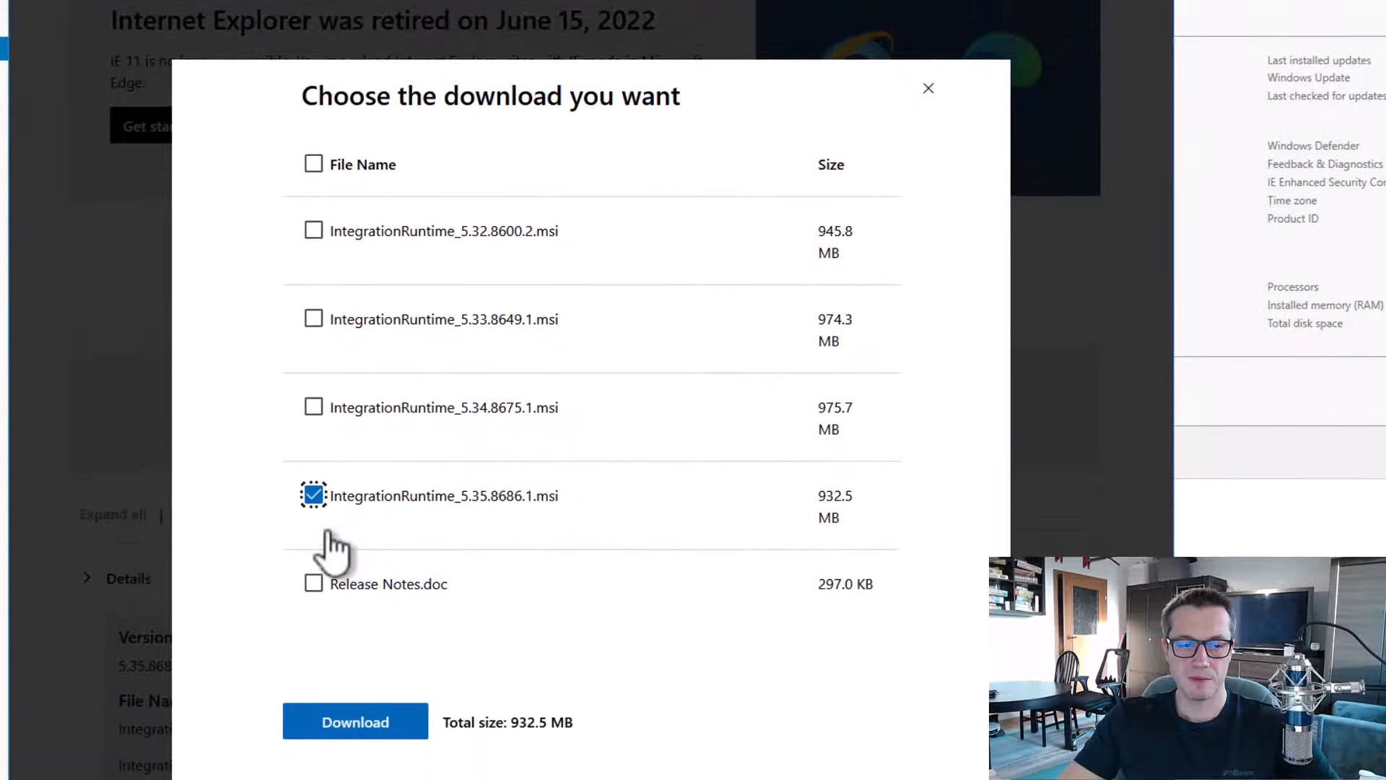
left_click(388, 711)
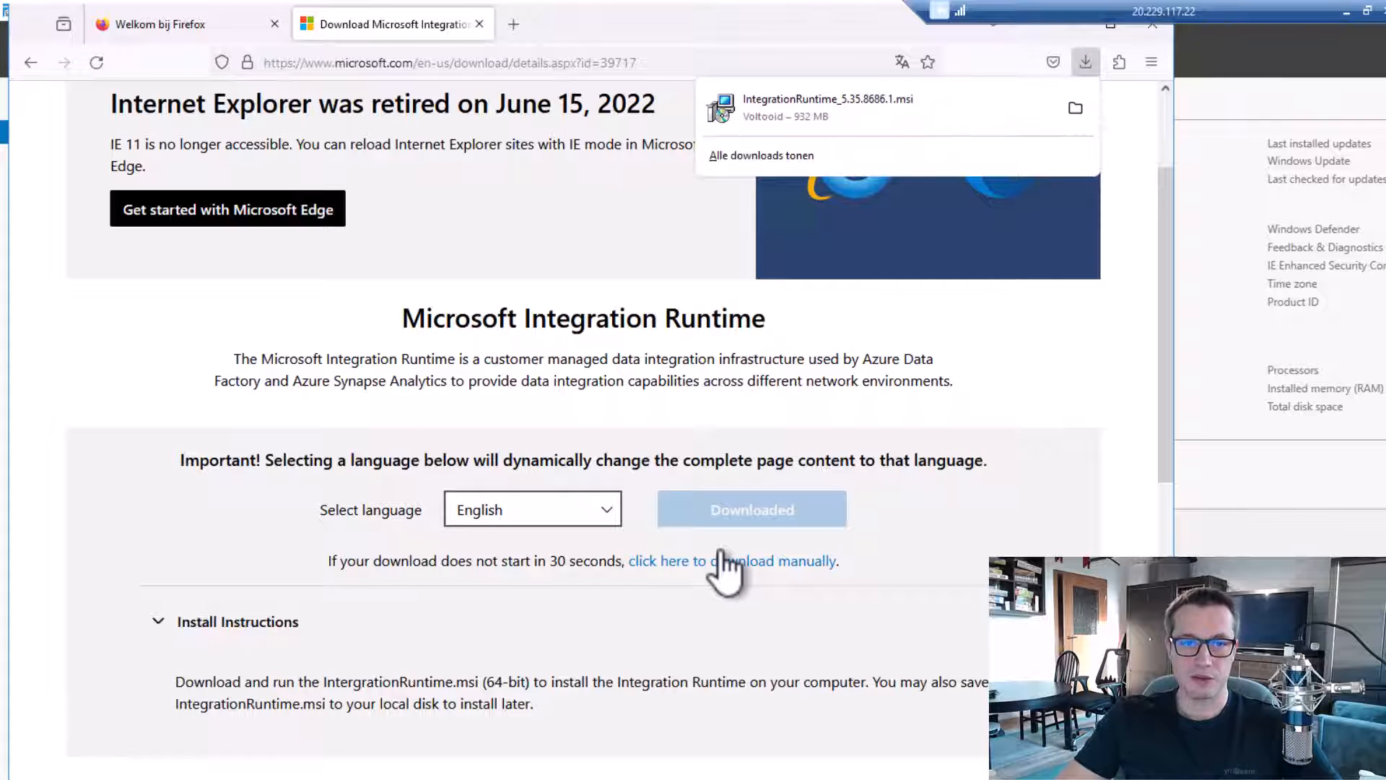
- Run the downloaded IntegrationRuntime_5.35.8686.1.msi file, allow it to start, and bring up its setup wizard
left_click(821, 102)
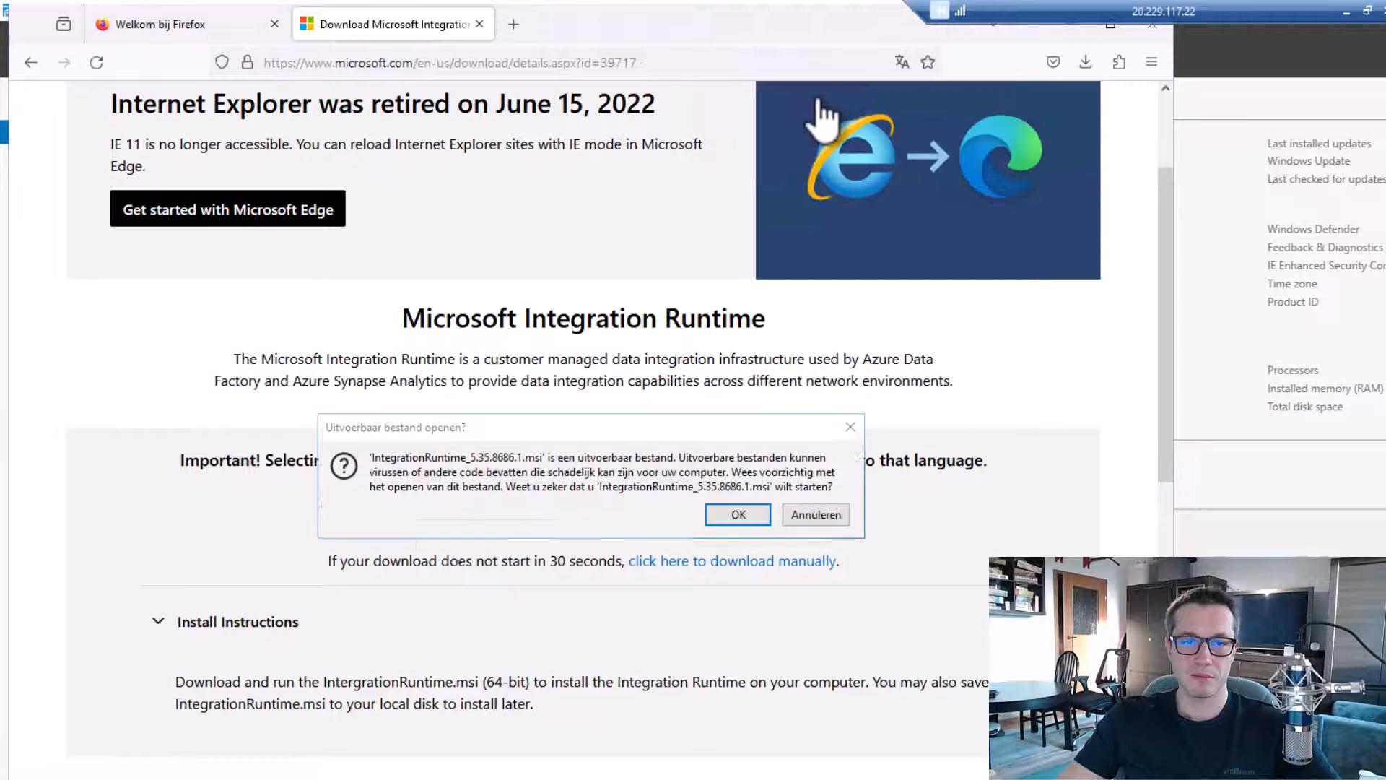
left_click(738, 515)
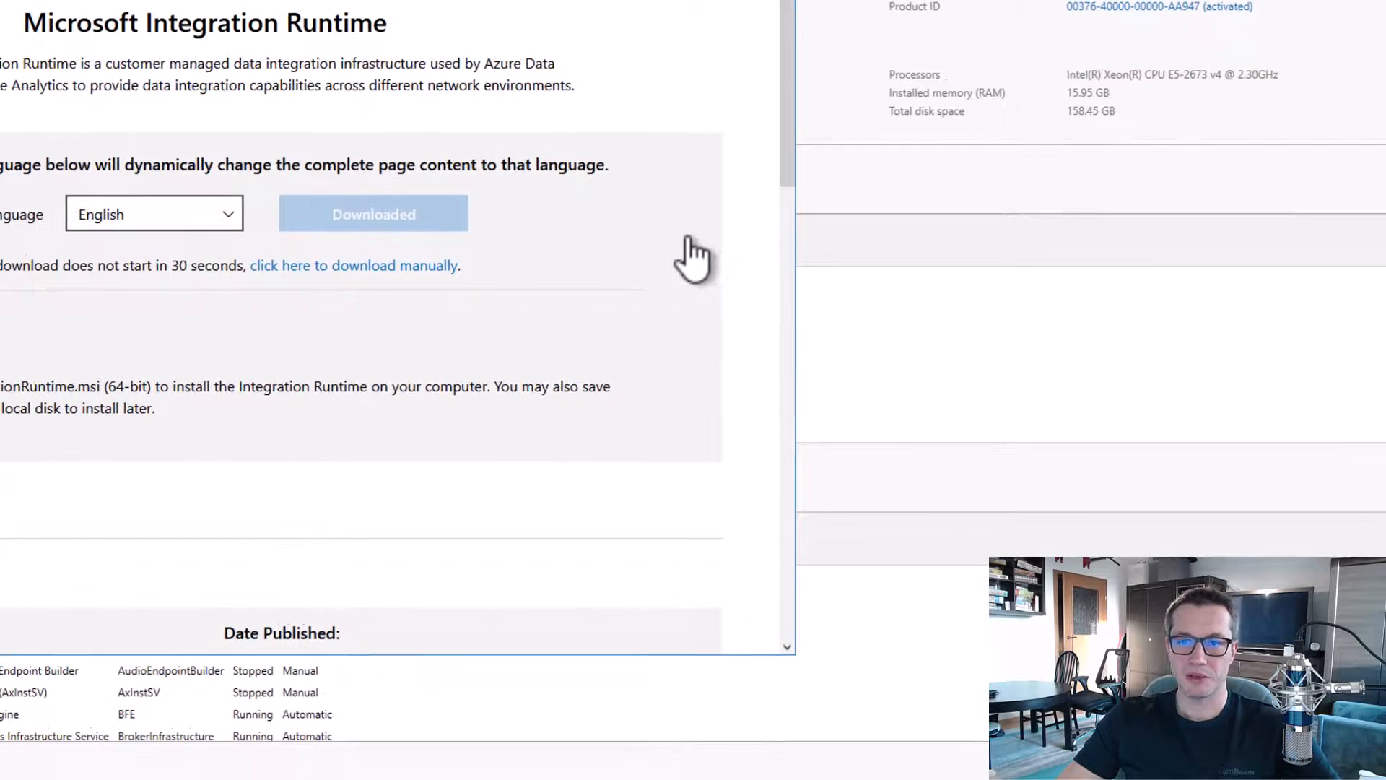
left_click(850, 372)
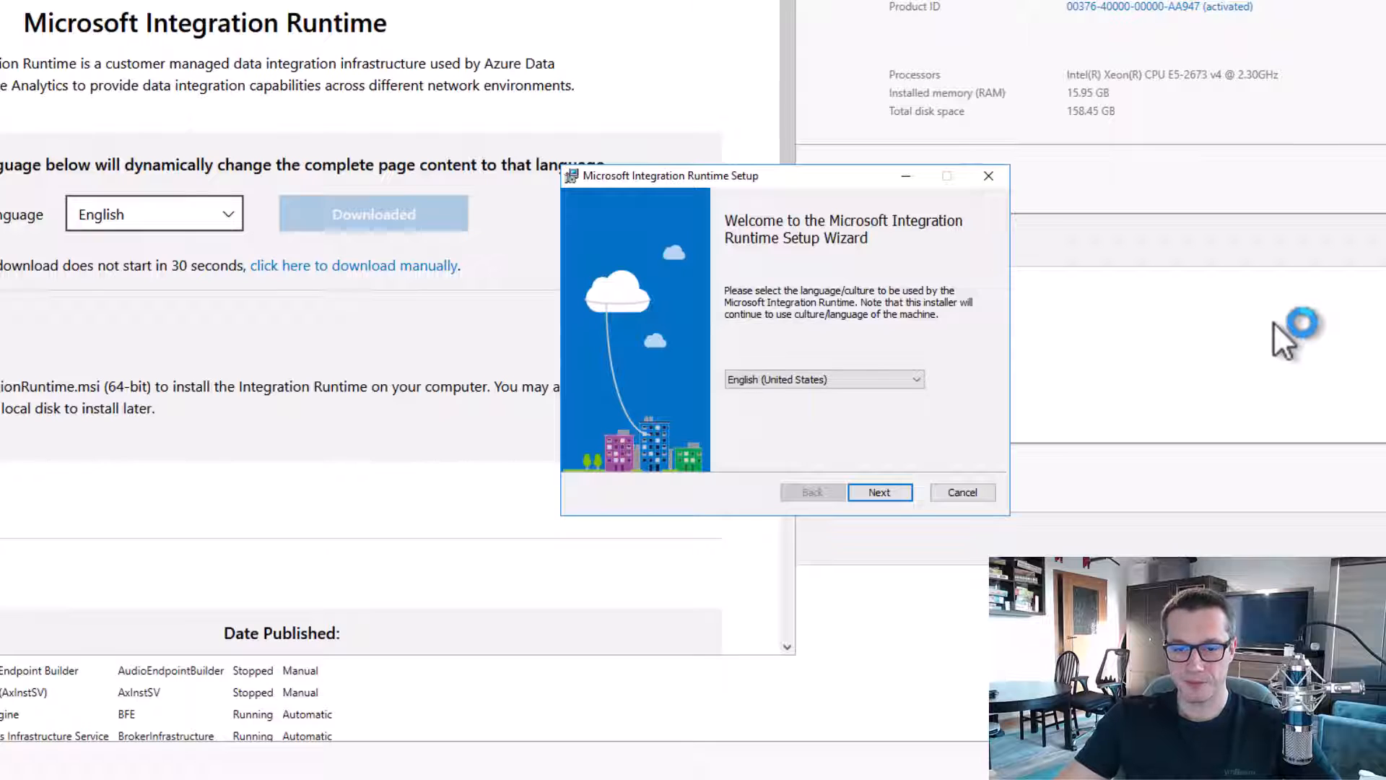
- Go through the setup wizard in English (United States), accepting the license terms and keeping the default destination folder
left_click(877, 492)
left_click(676, 454)
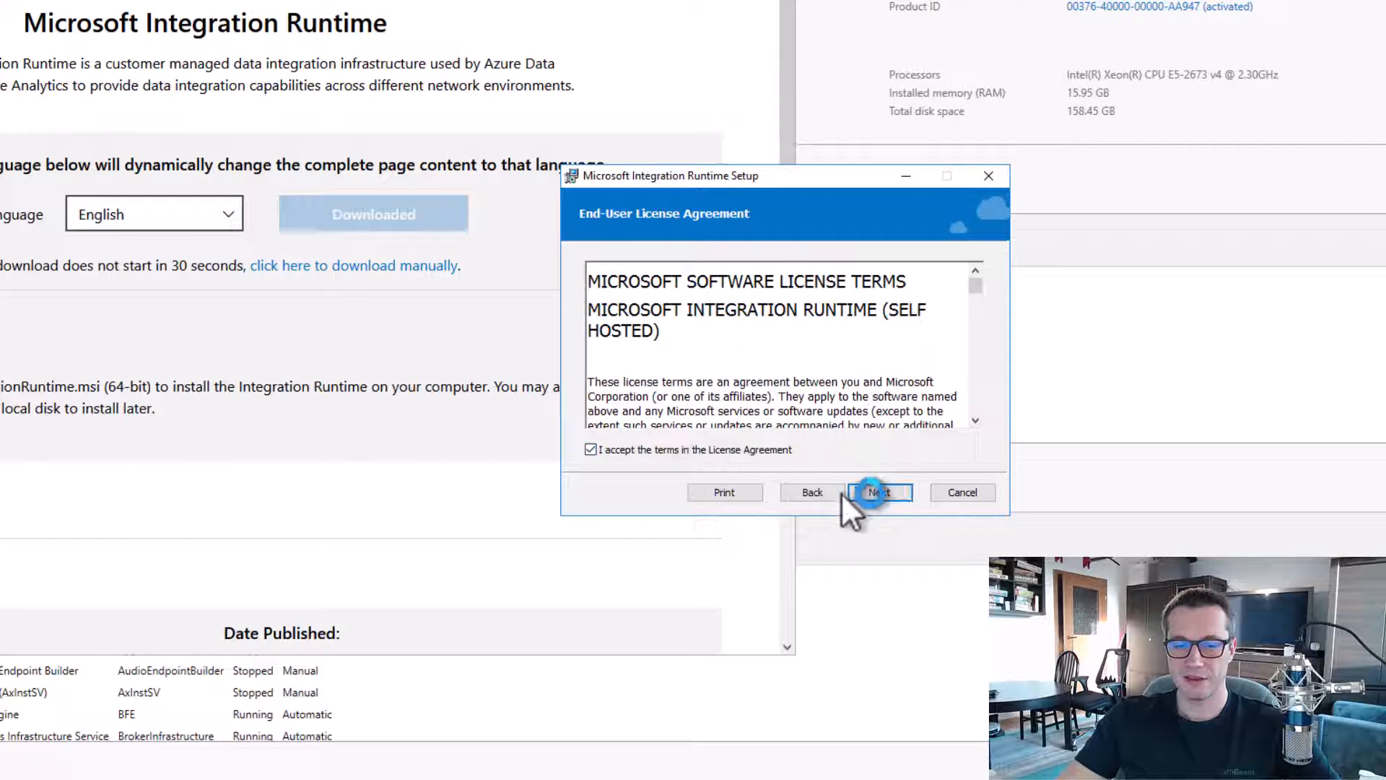
left_click(879, 493)
left_click(894, 491)
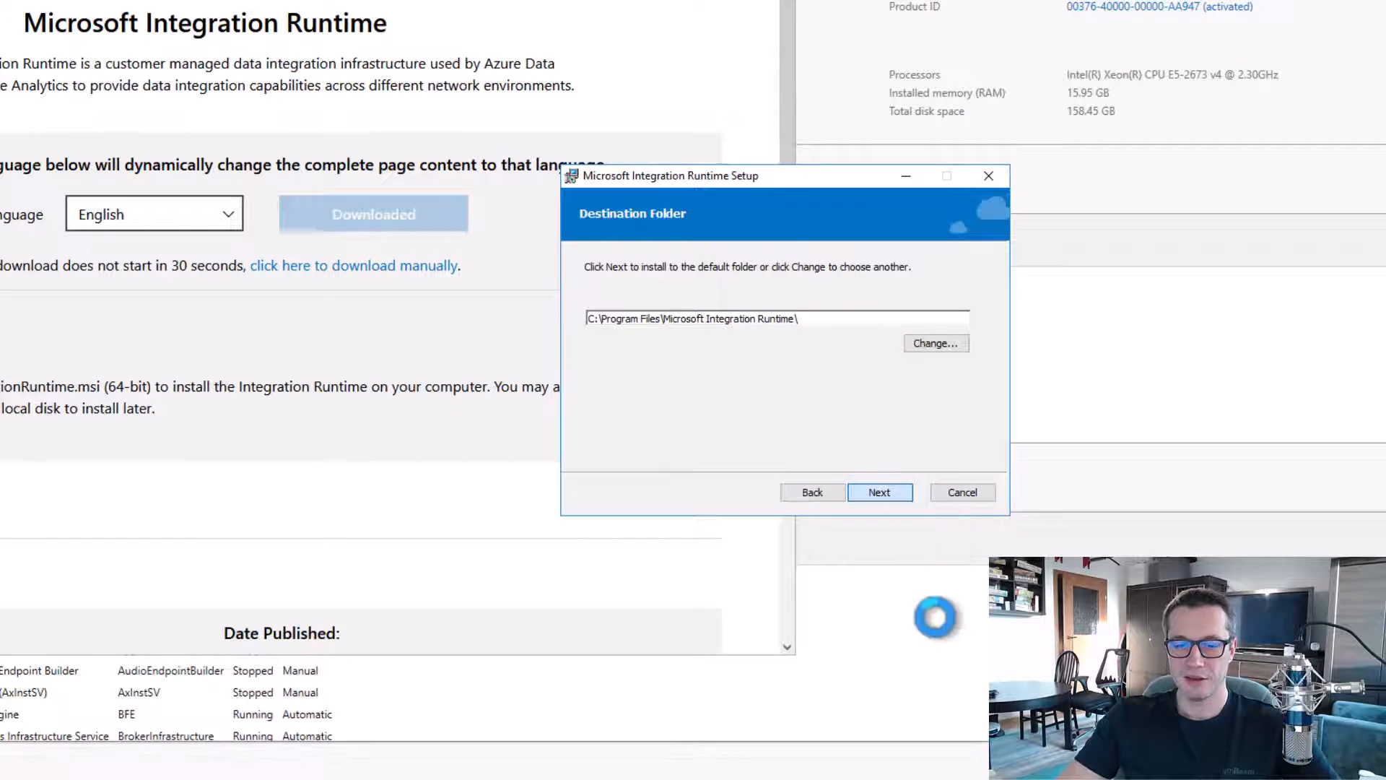
left_click(881, 492)
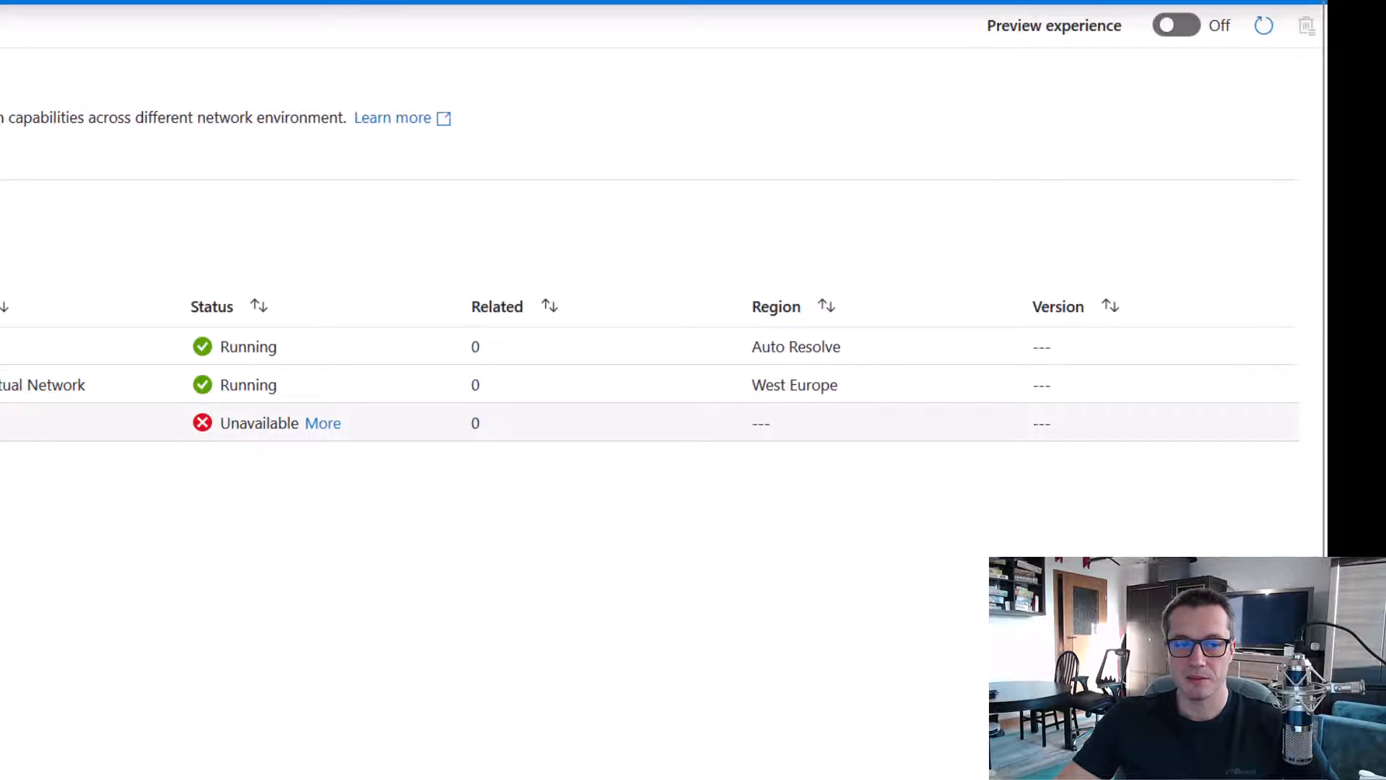
- Finish the setup wizard and register the SHIR-IR node with the authentication key from SHIR's settings in the data factory
left_click(2, 423)
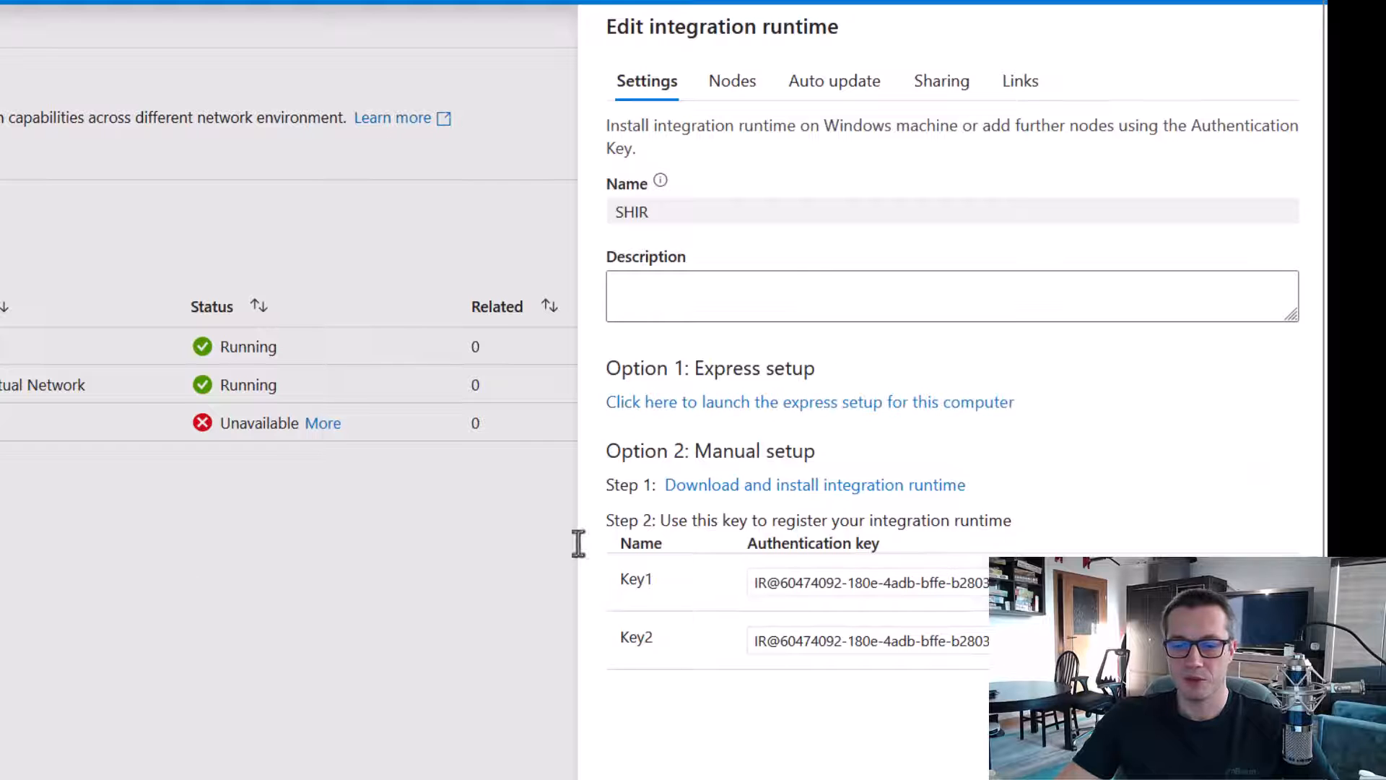
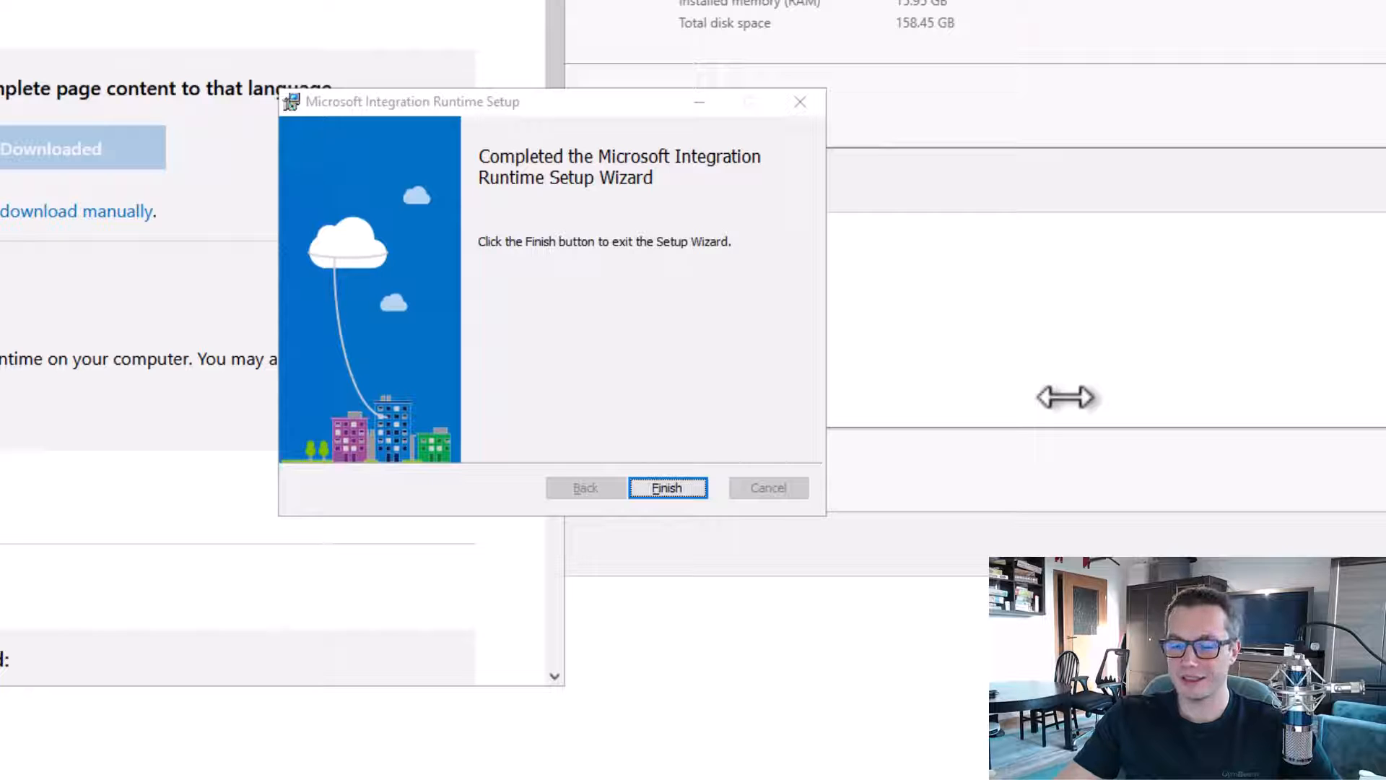
left_click(671, 487)
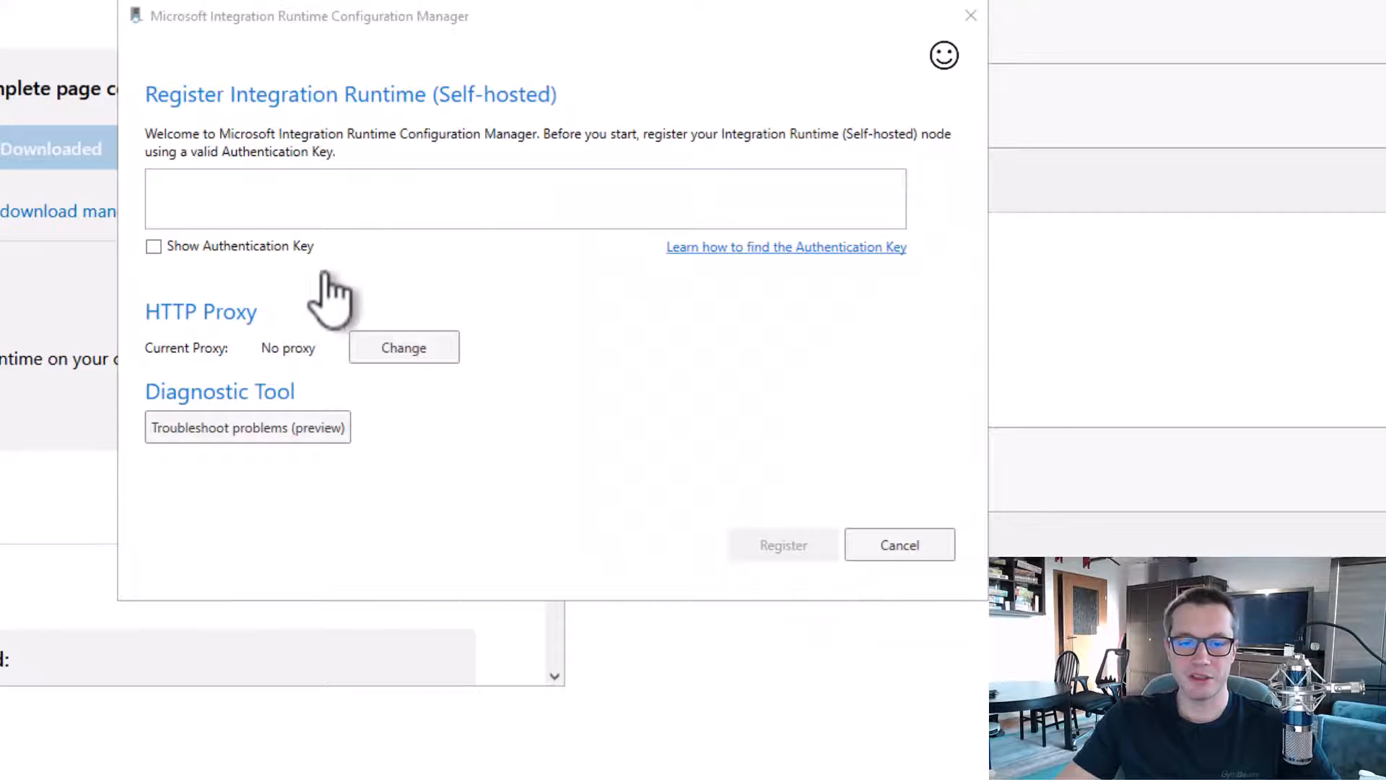
left_click(362, 192)
key("ctrl+v")
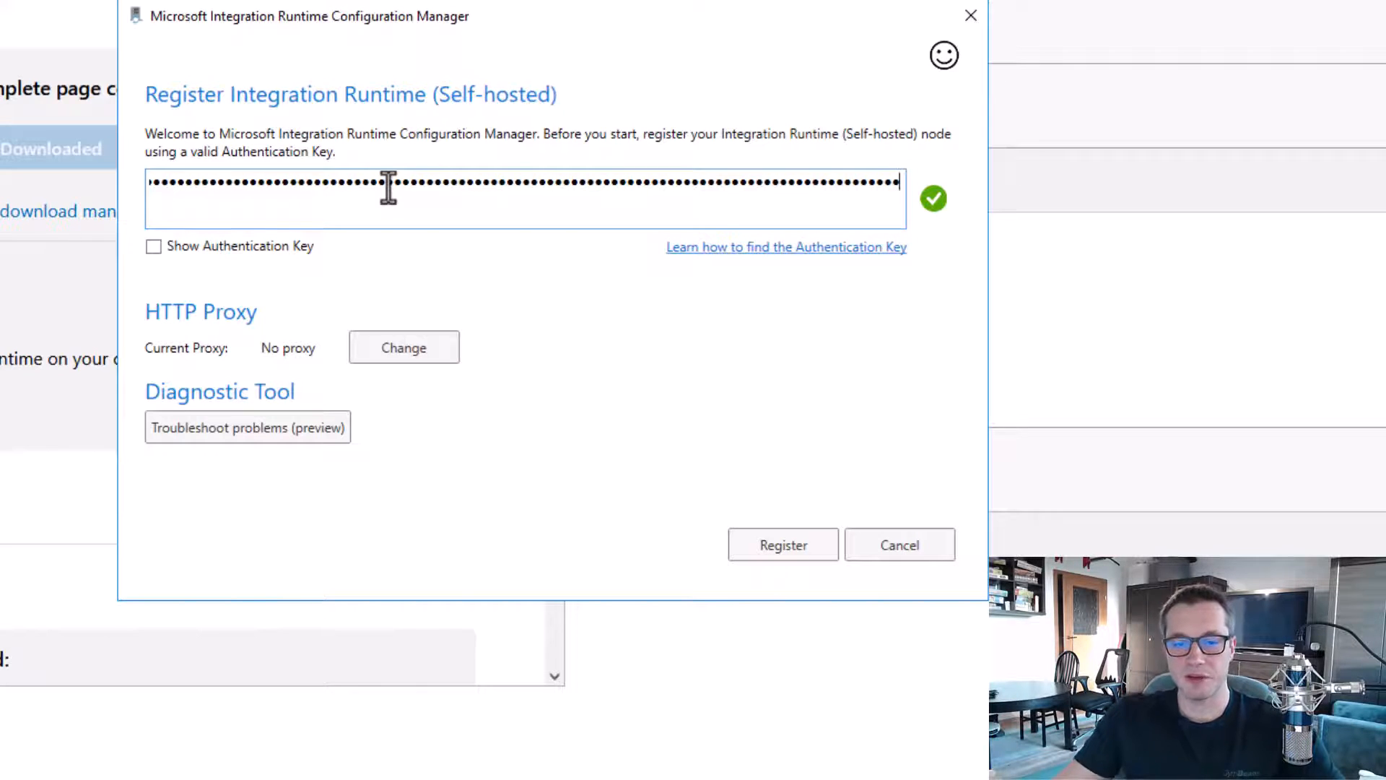
left_click(798, 554)
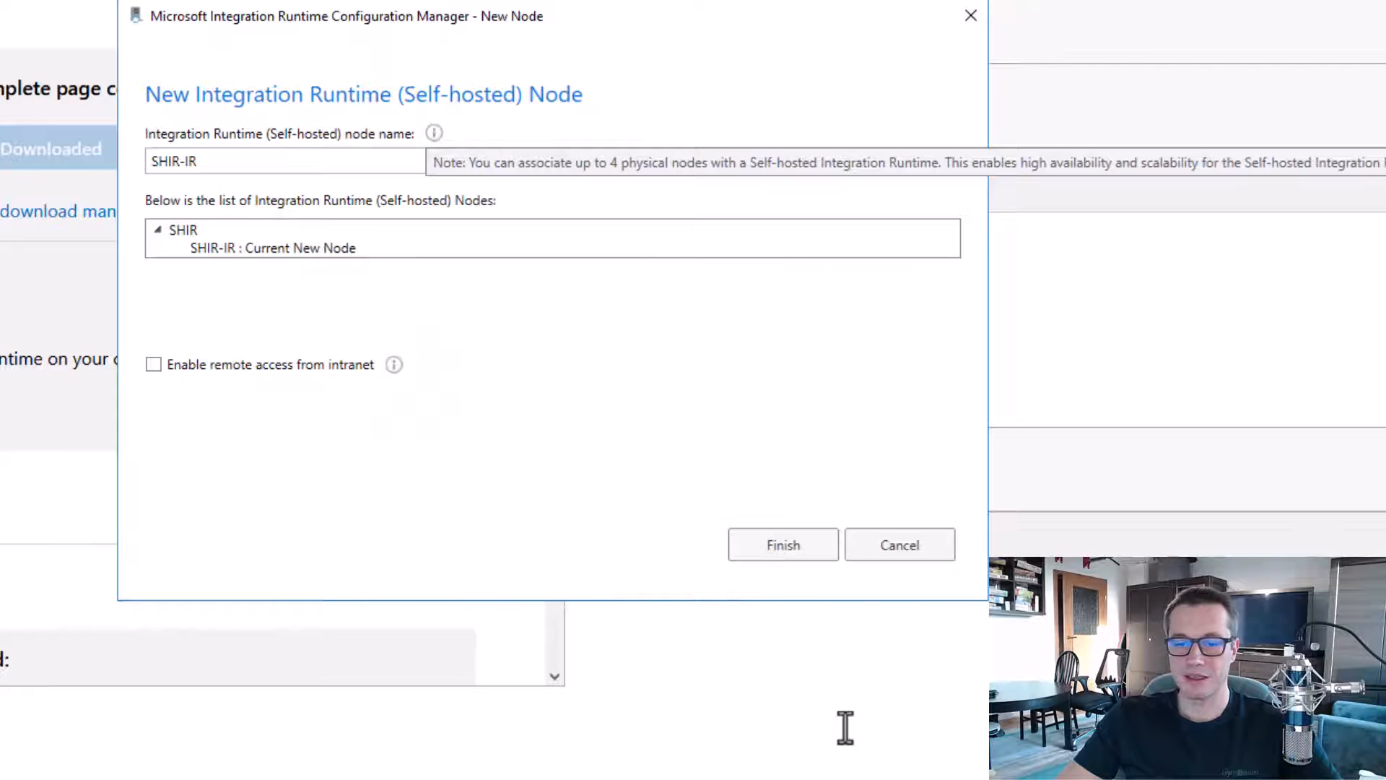
left_click(803, 550)
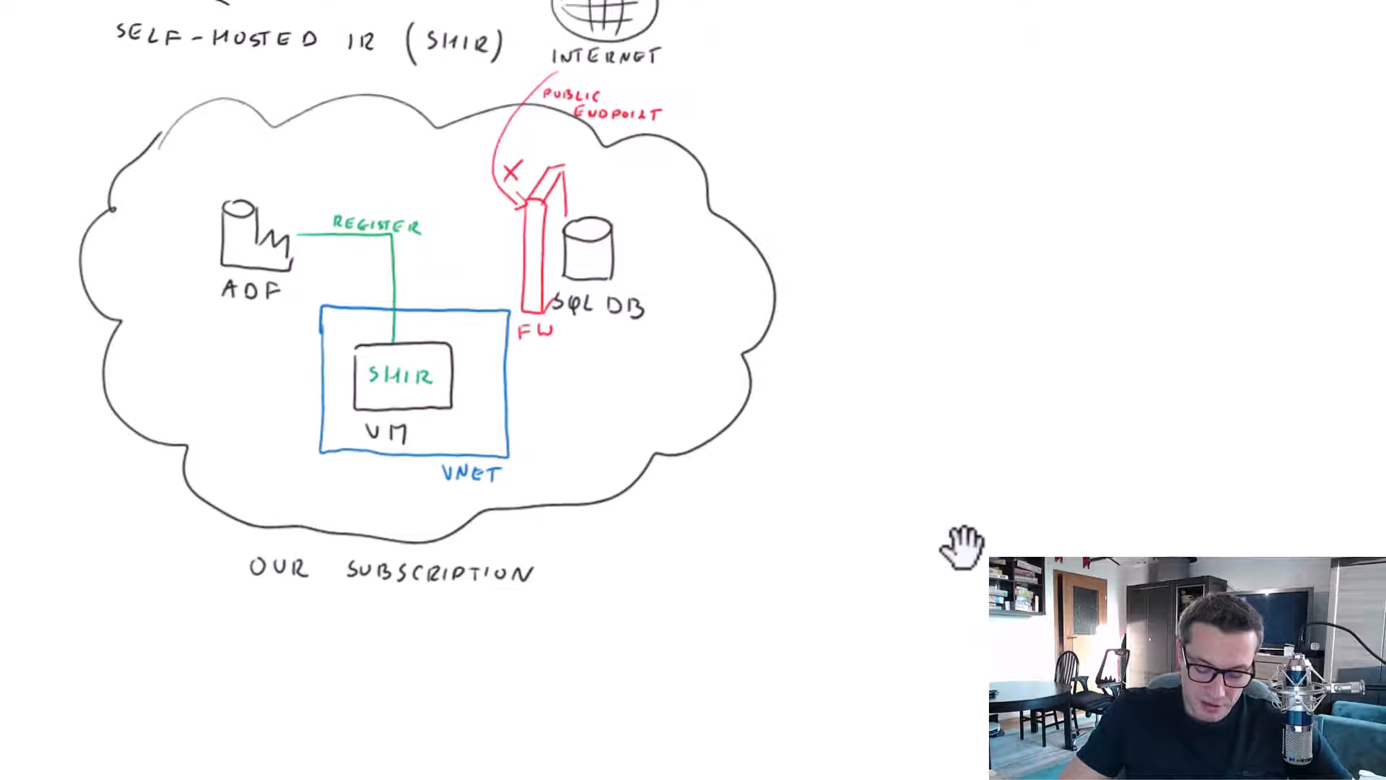
left_click_drag(471, 353, 472, 374)
left_click_drag(490, 356, 491, 375)
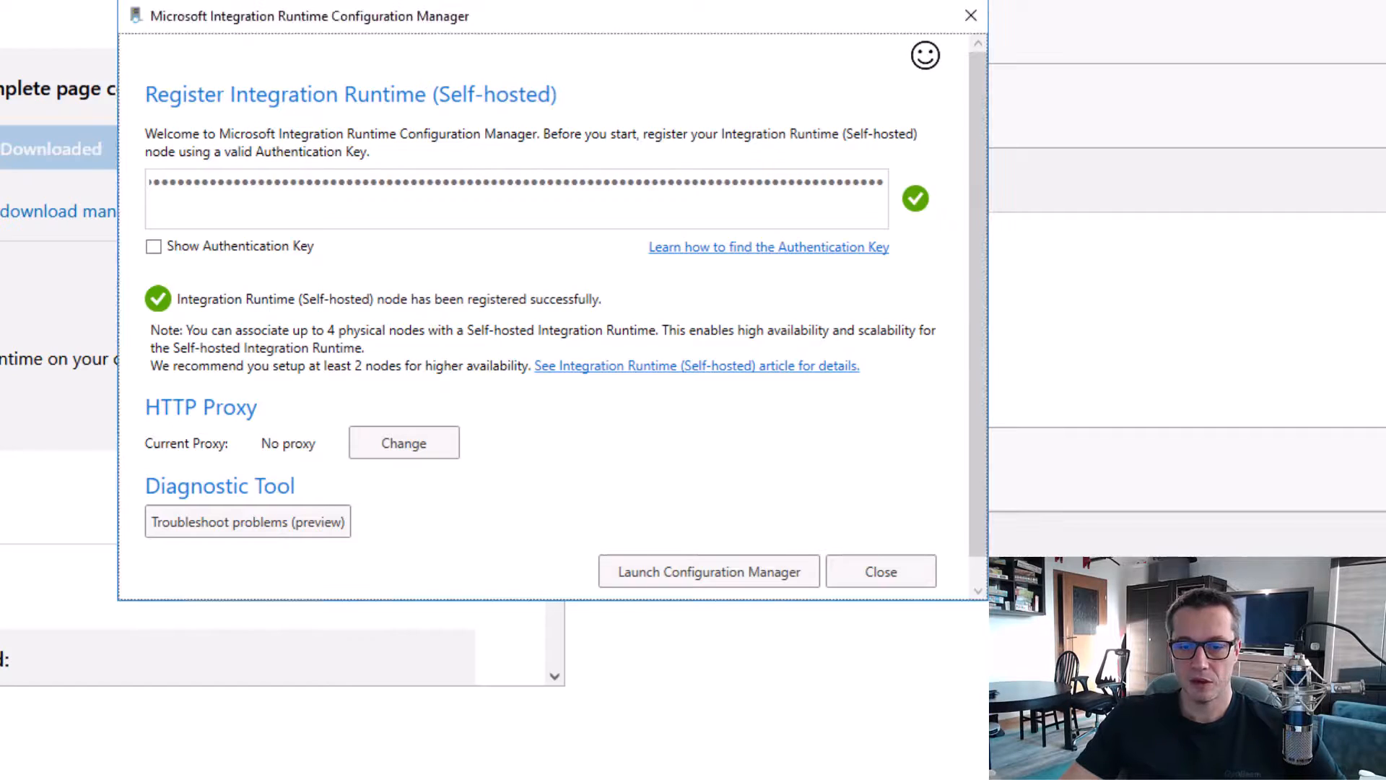
- Close the runtime registration window and check the status of SHIR in the tybuladf list of integration runtimes
left_click(885, 575)
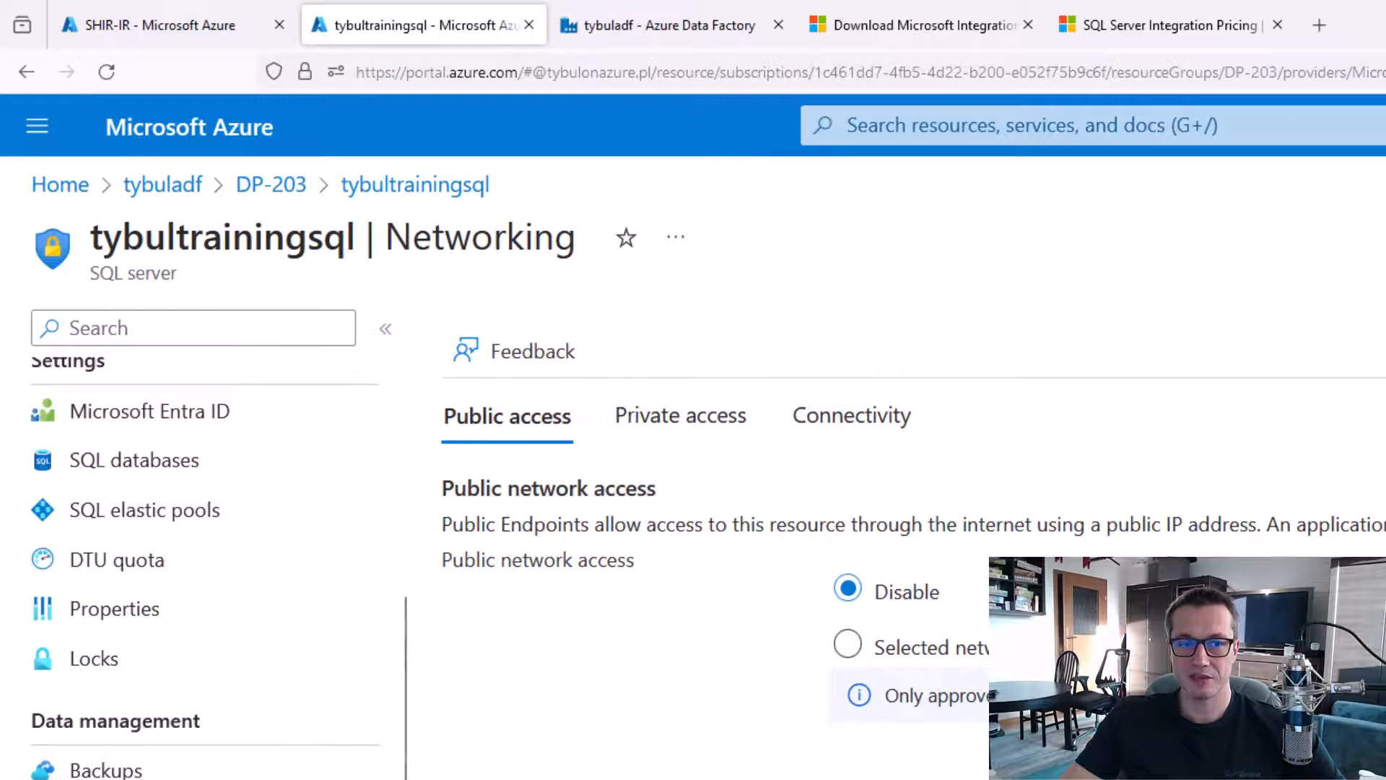
left_click(665, 27)
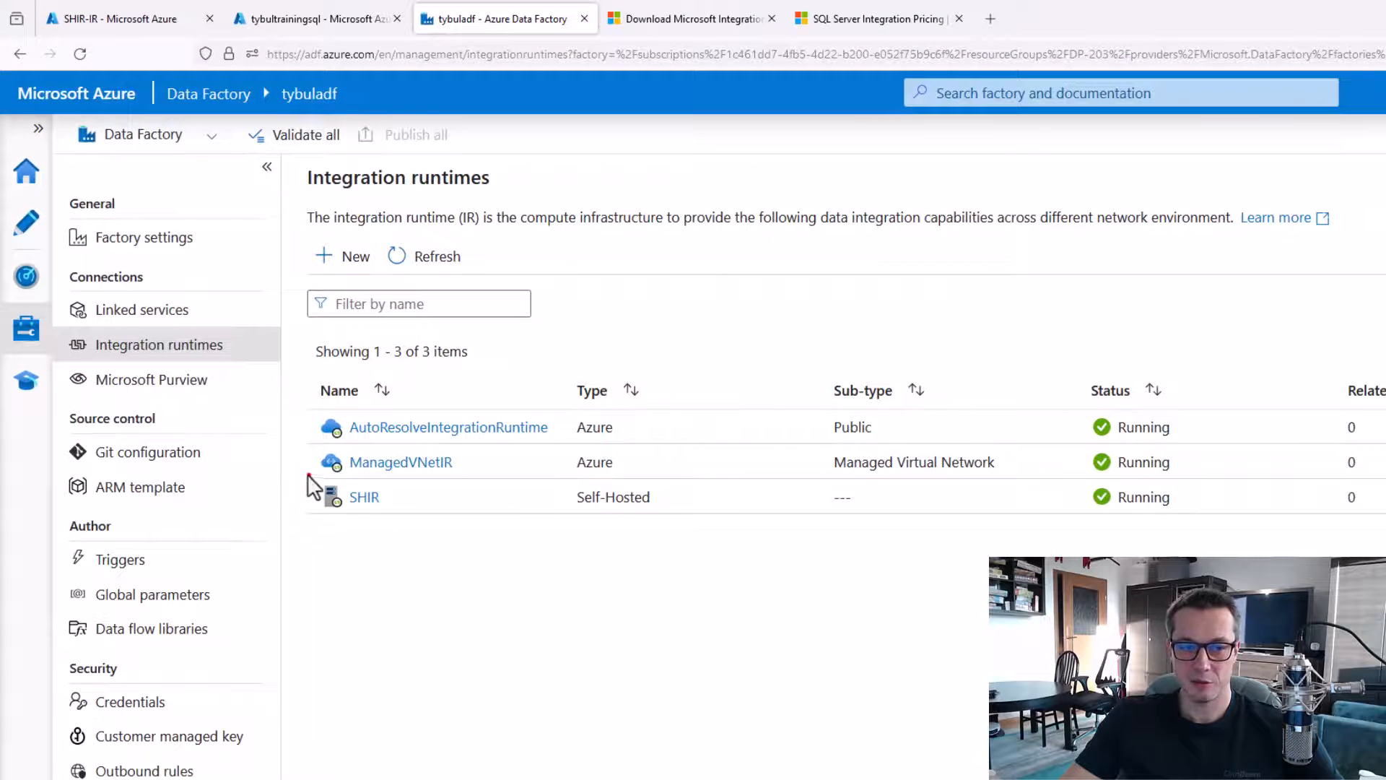
mouse_move(308, 473)
left_mouse_down()
mouse_move(1160, 533)
mouse_move(1213, 525)
left_mouse_up()
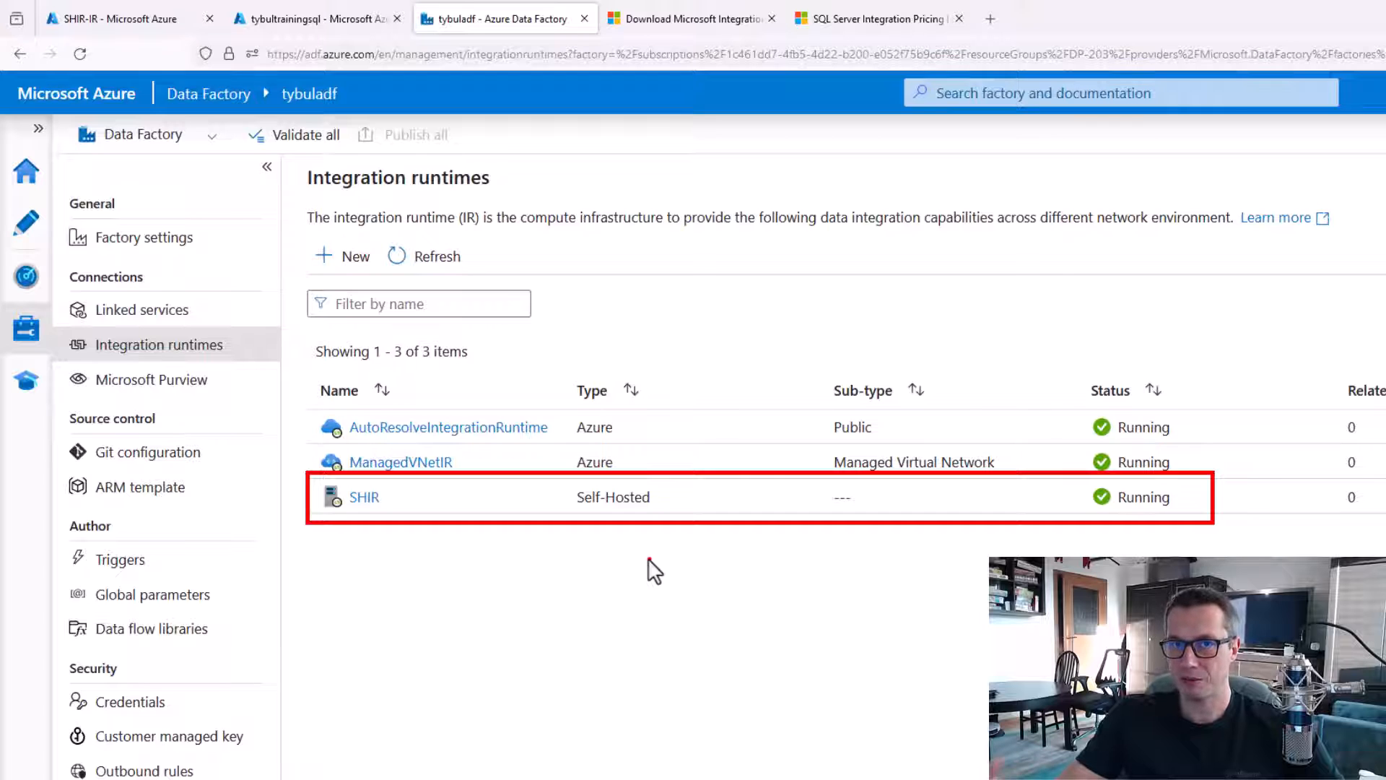
key("Escape")
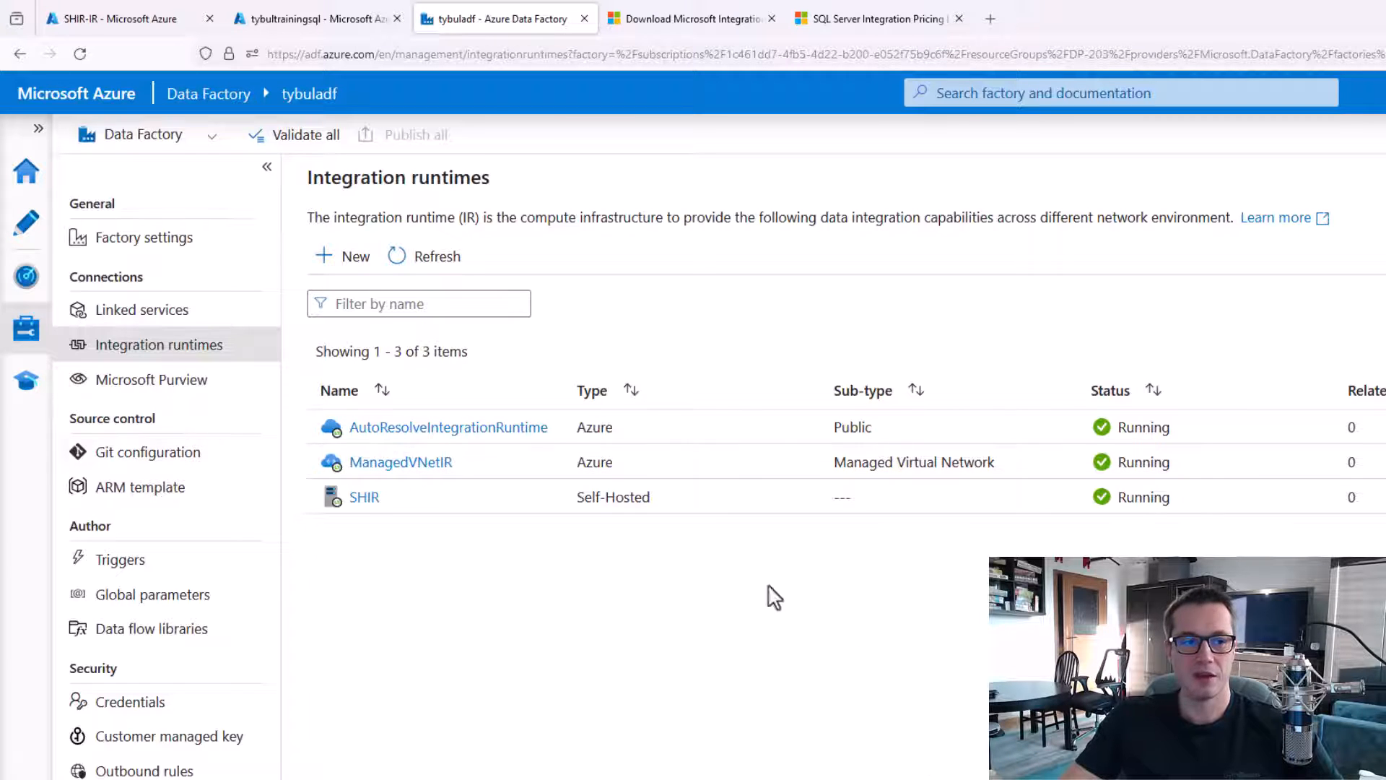
- Start a new linked service of type Azure SQL Database, searching the data stores for sql
left_click(137, 312)
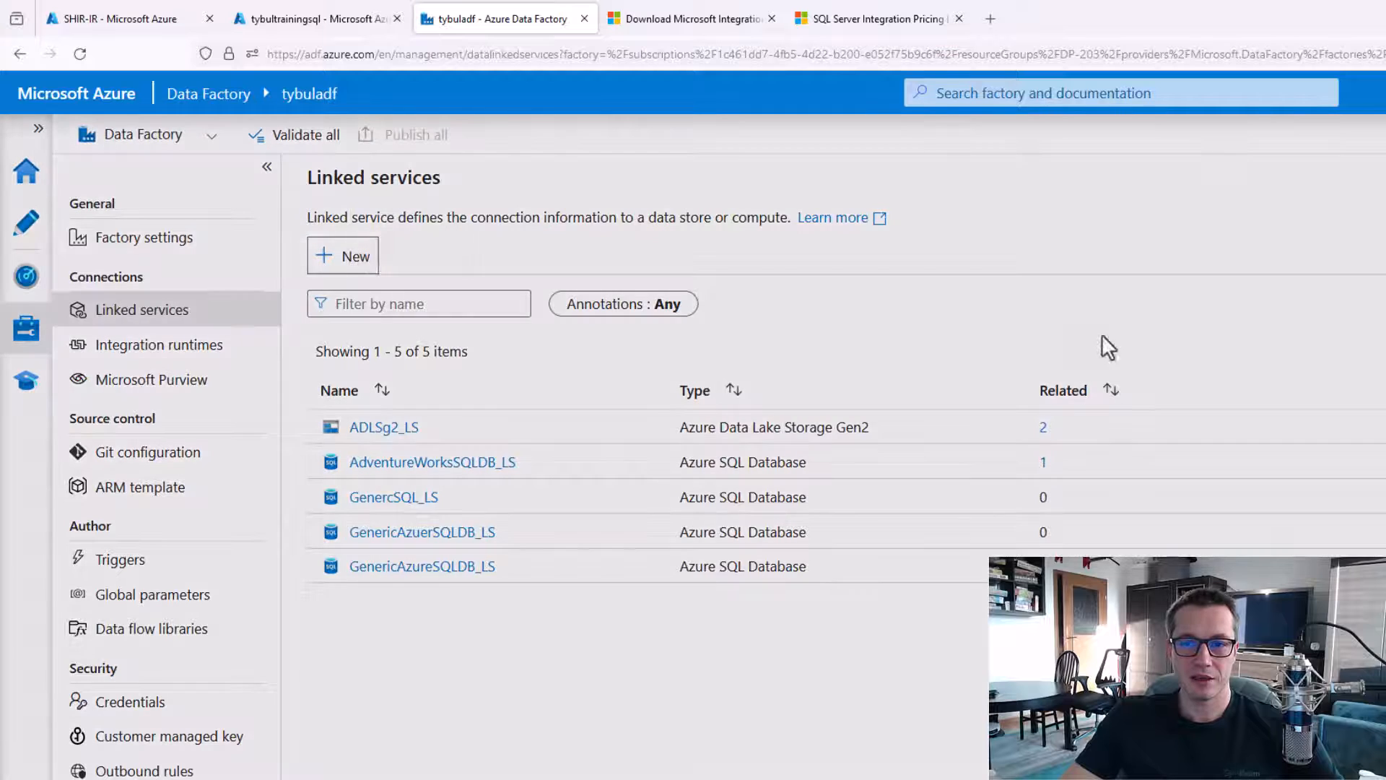
left_click(1050, 141)
type("sql")
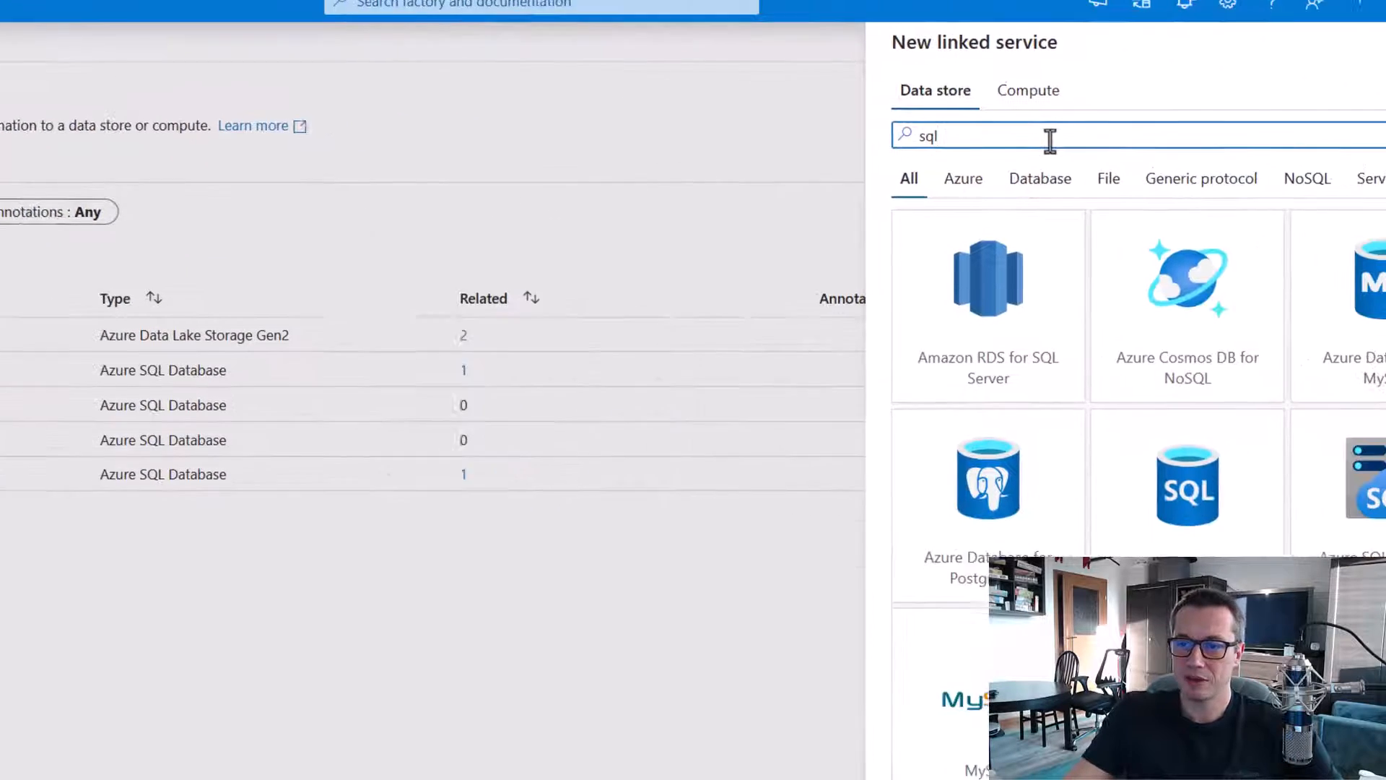
left_click(1211, 521)
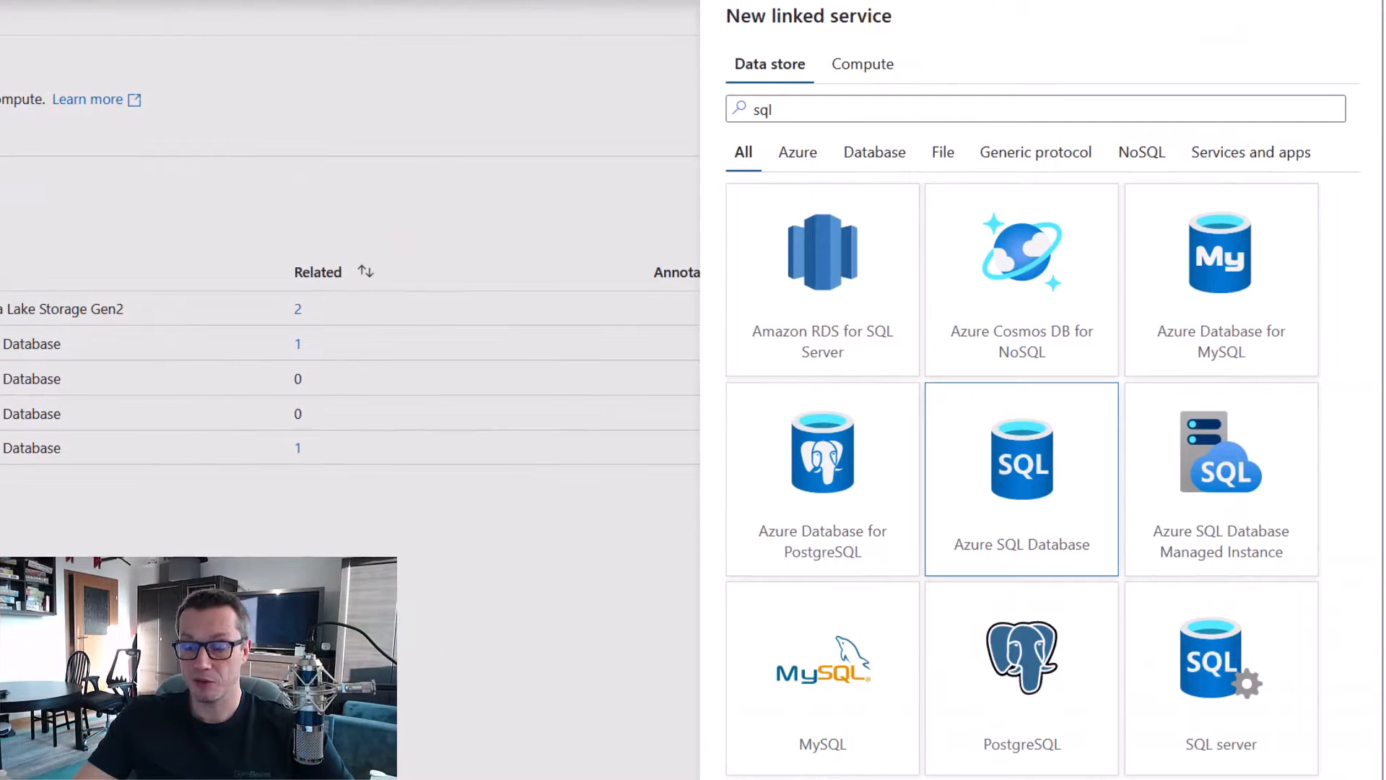
left_click(765, 778)
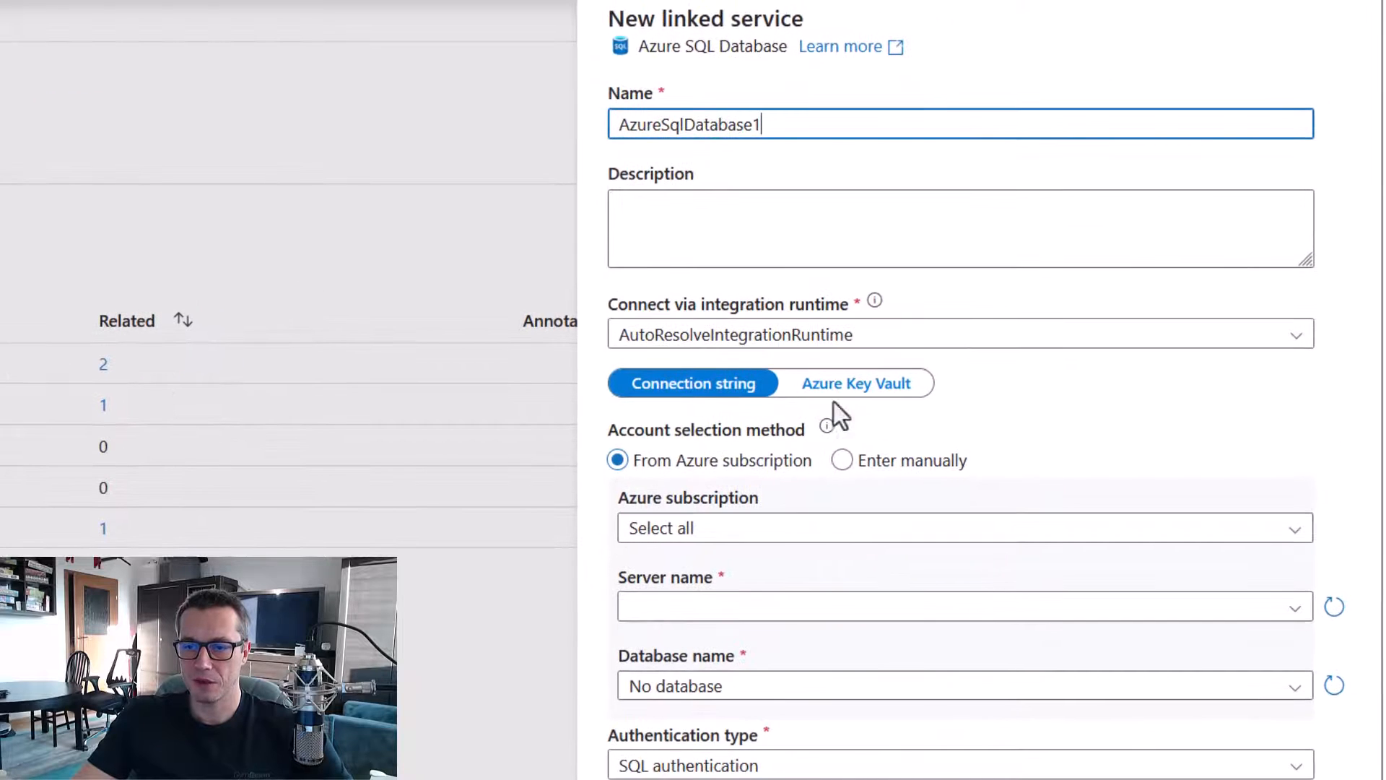
- Set the new linked service to connect via the SHIR integration runtime
key("ctrl+1")
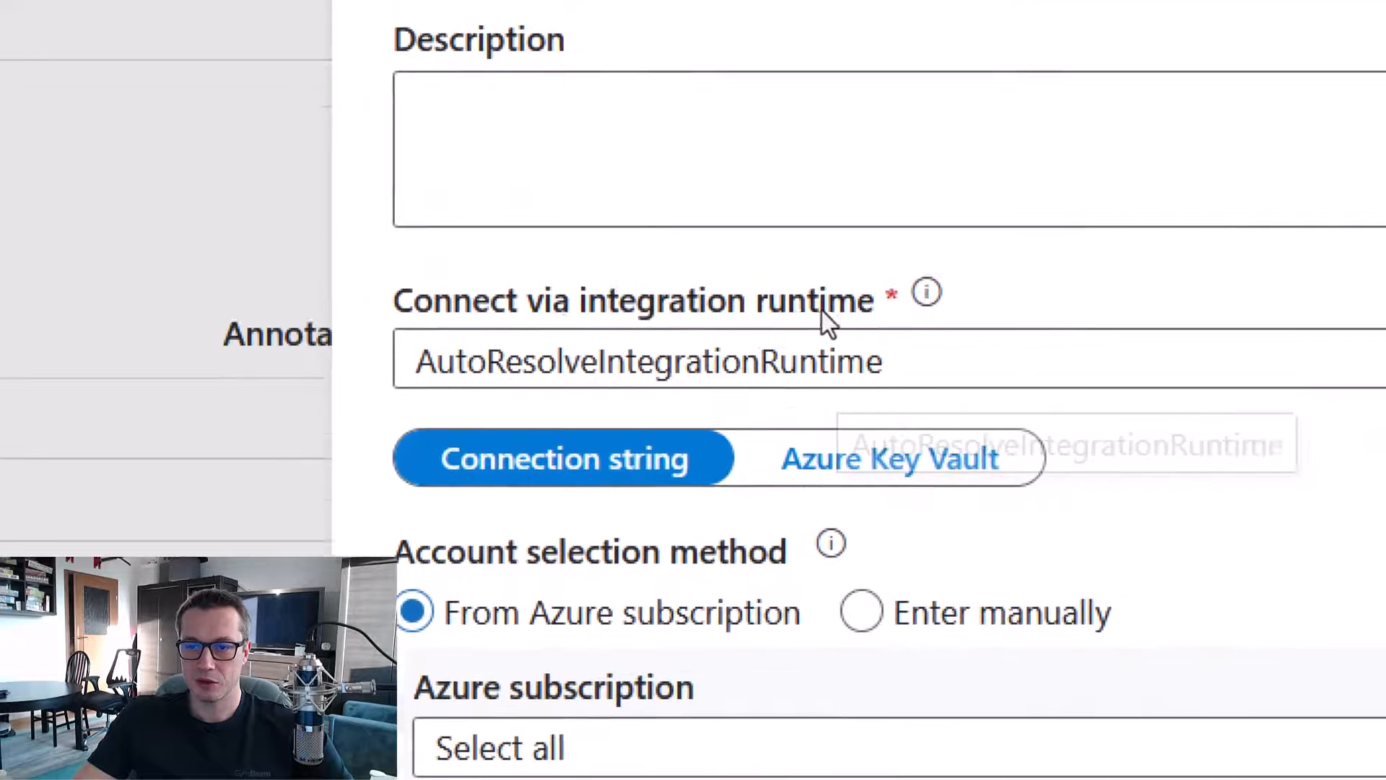
key("Escape")
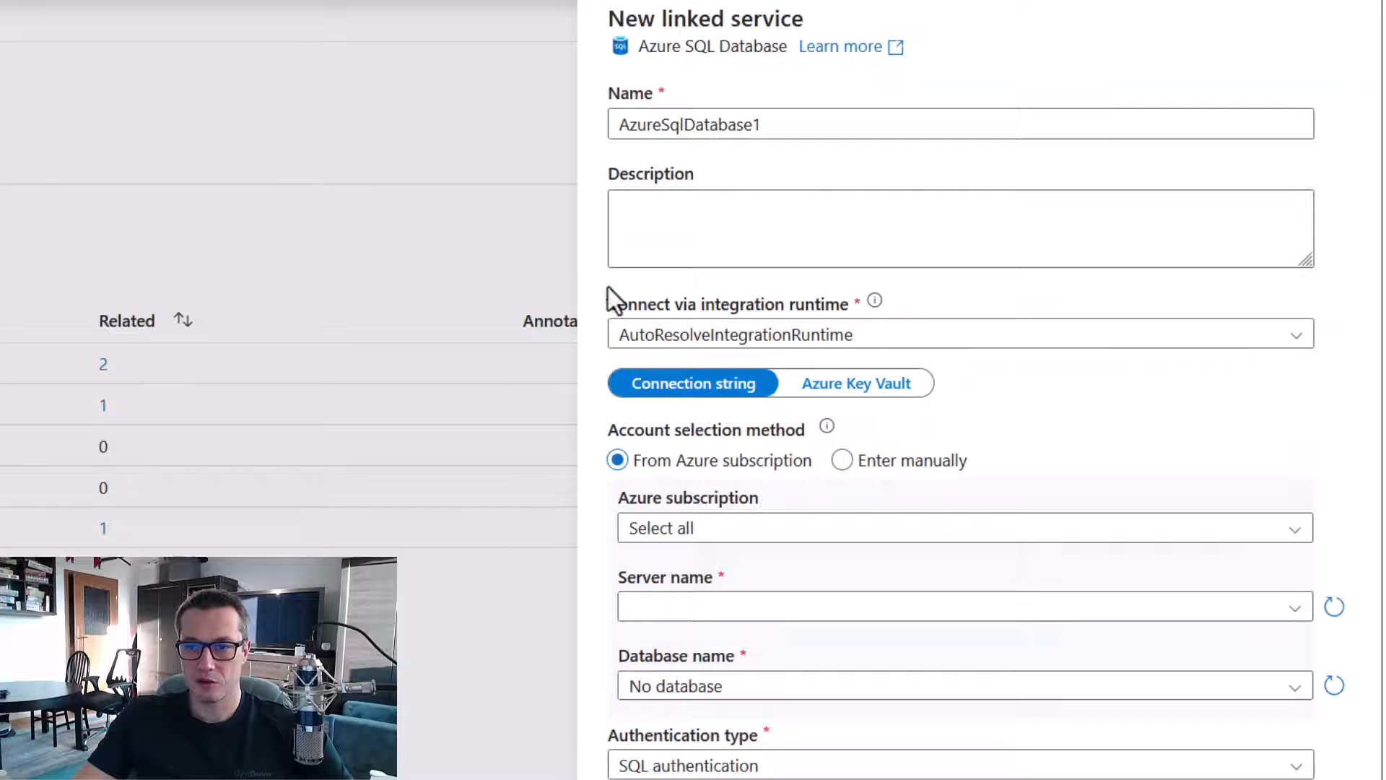
mouse_move(608, 287)
left_mouse_down()
mouse_move(912, 374)
mouse_move(1037, 380)
left_mouse_up()
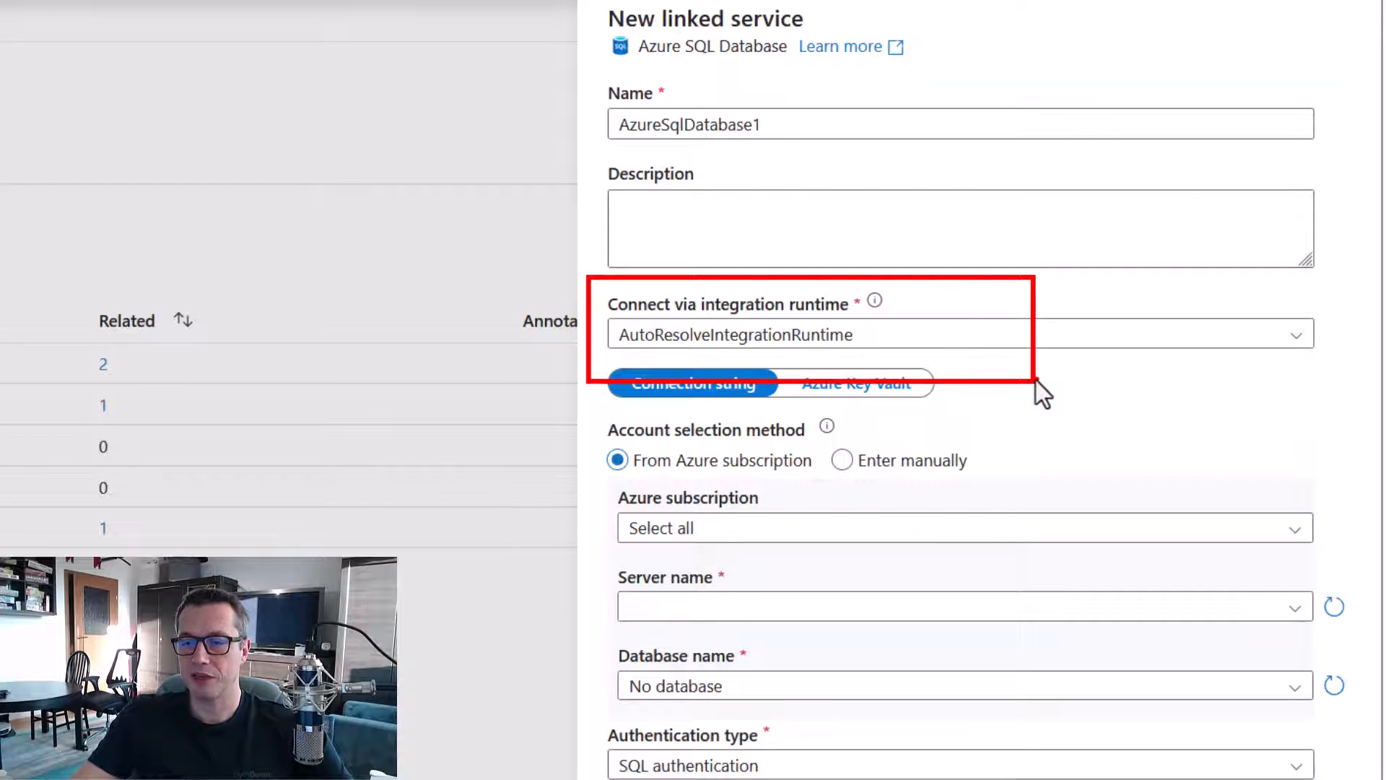
key("Escape")
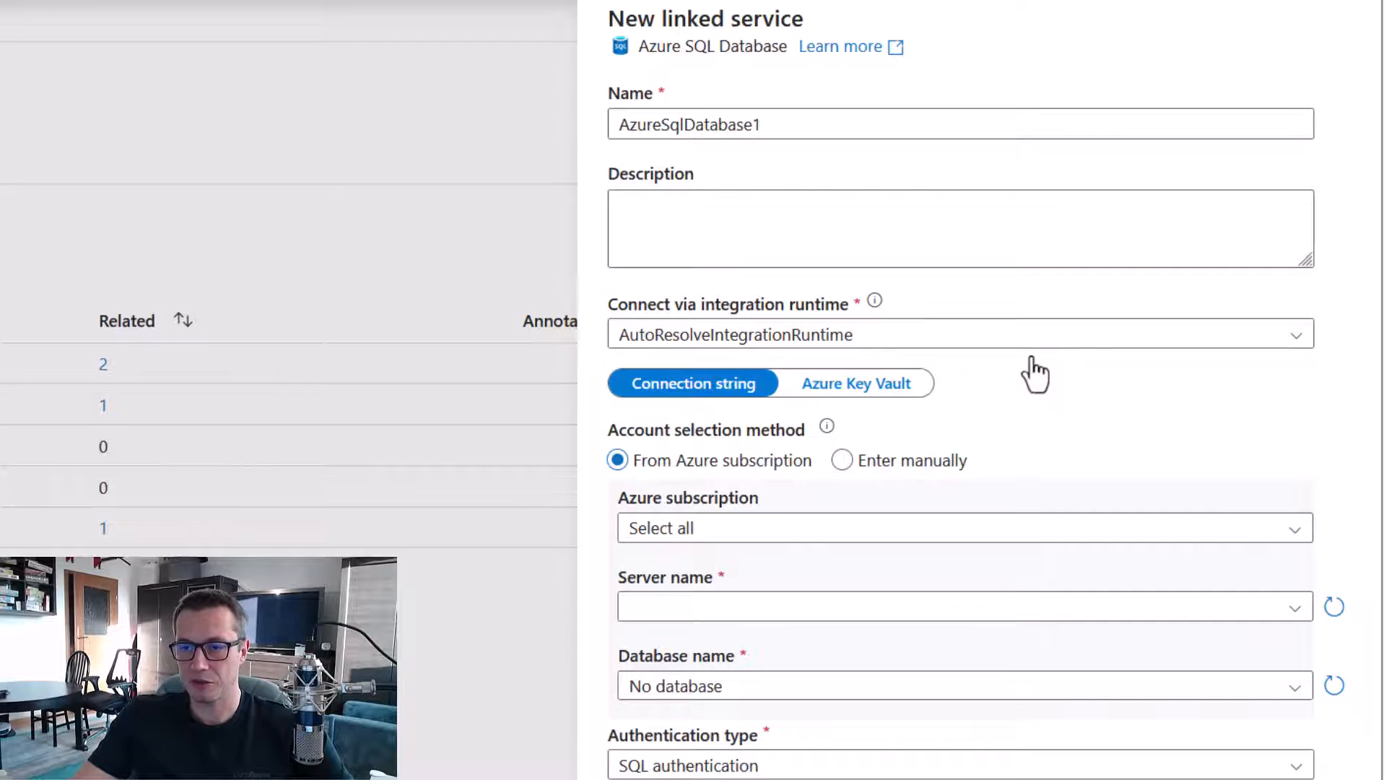
left_click(973, 340)
left_click(697, 543)
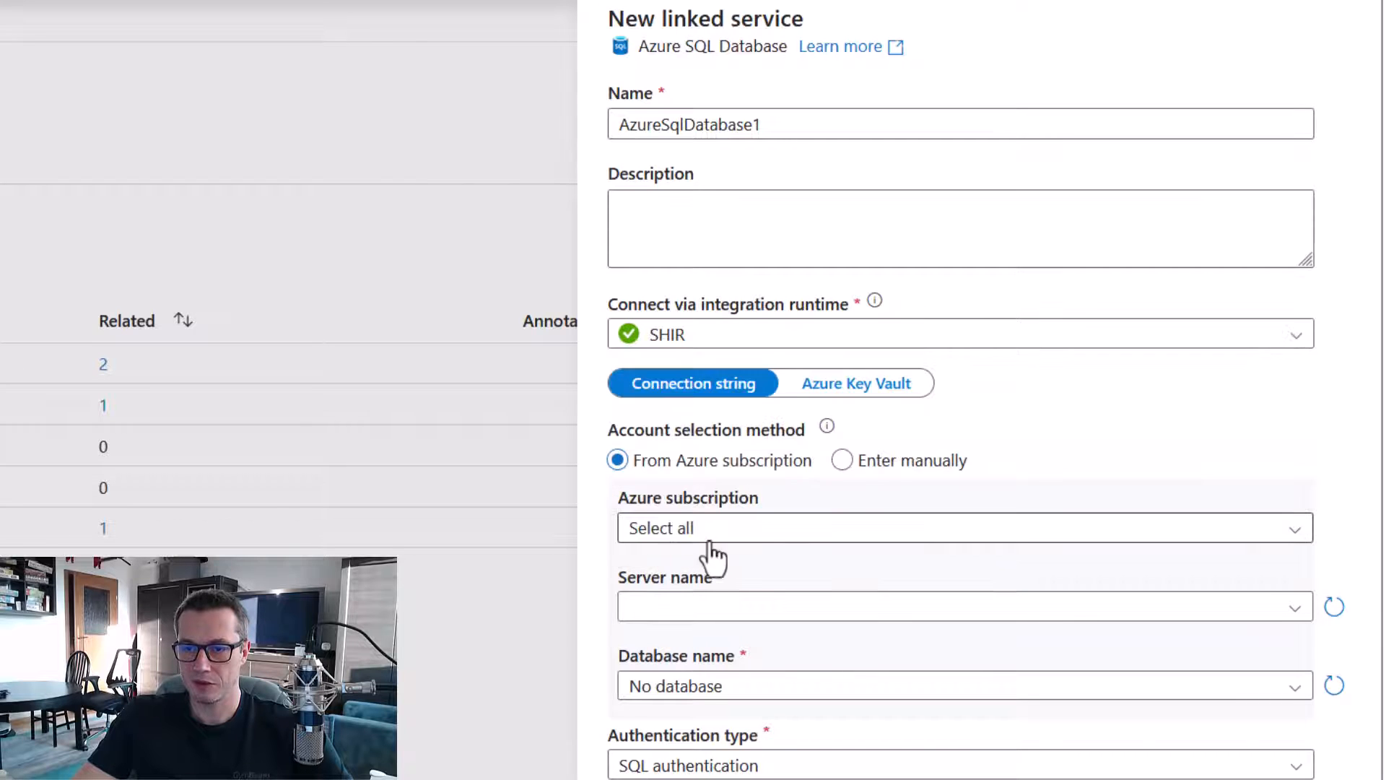
- Point the linked service to the AdventureWorks database on server tybultrainingsql in the Visual Studio Enterprise Subscription
left_click(815, 570)
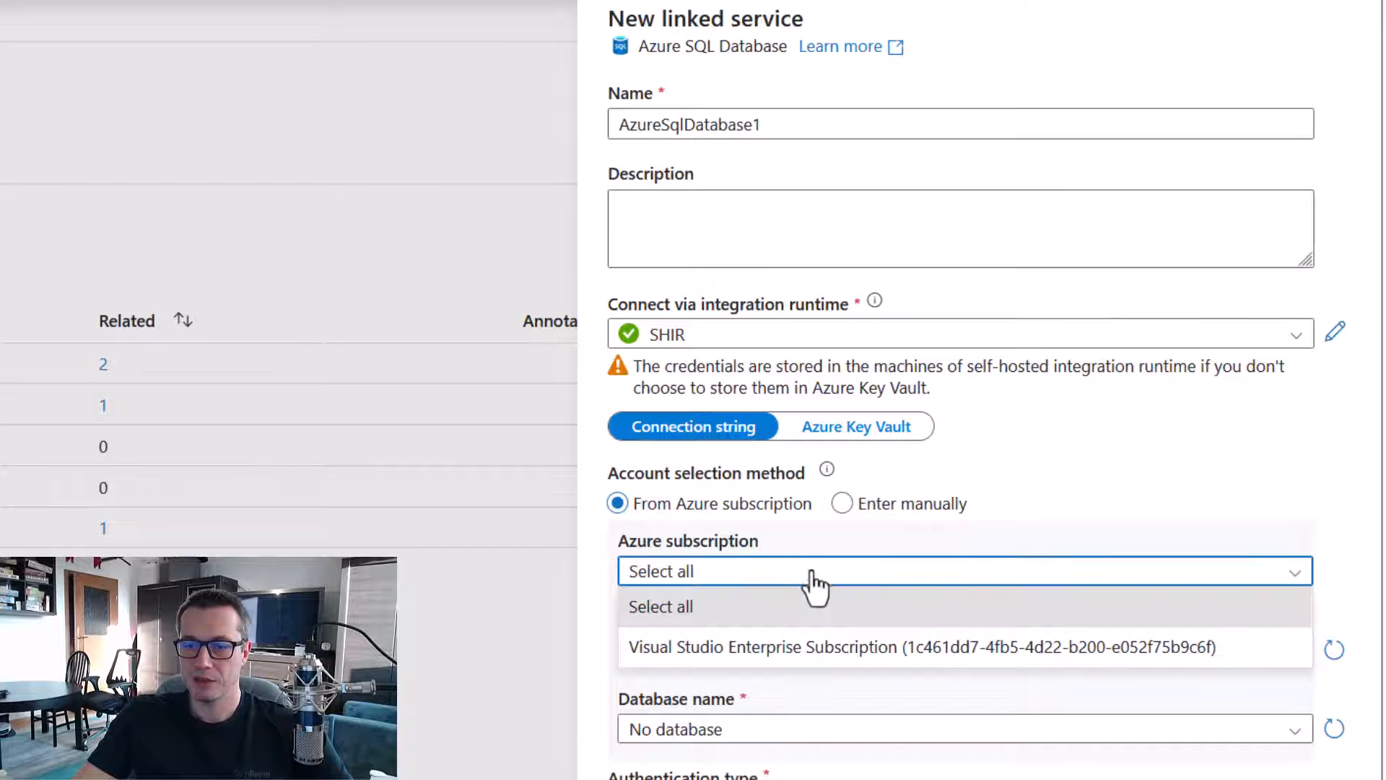
left_click(812, 650)
left_click(801, 355)
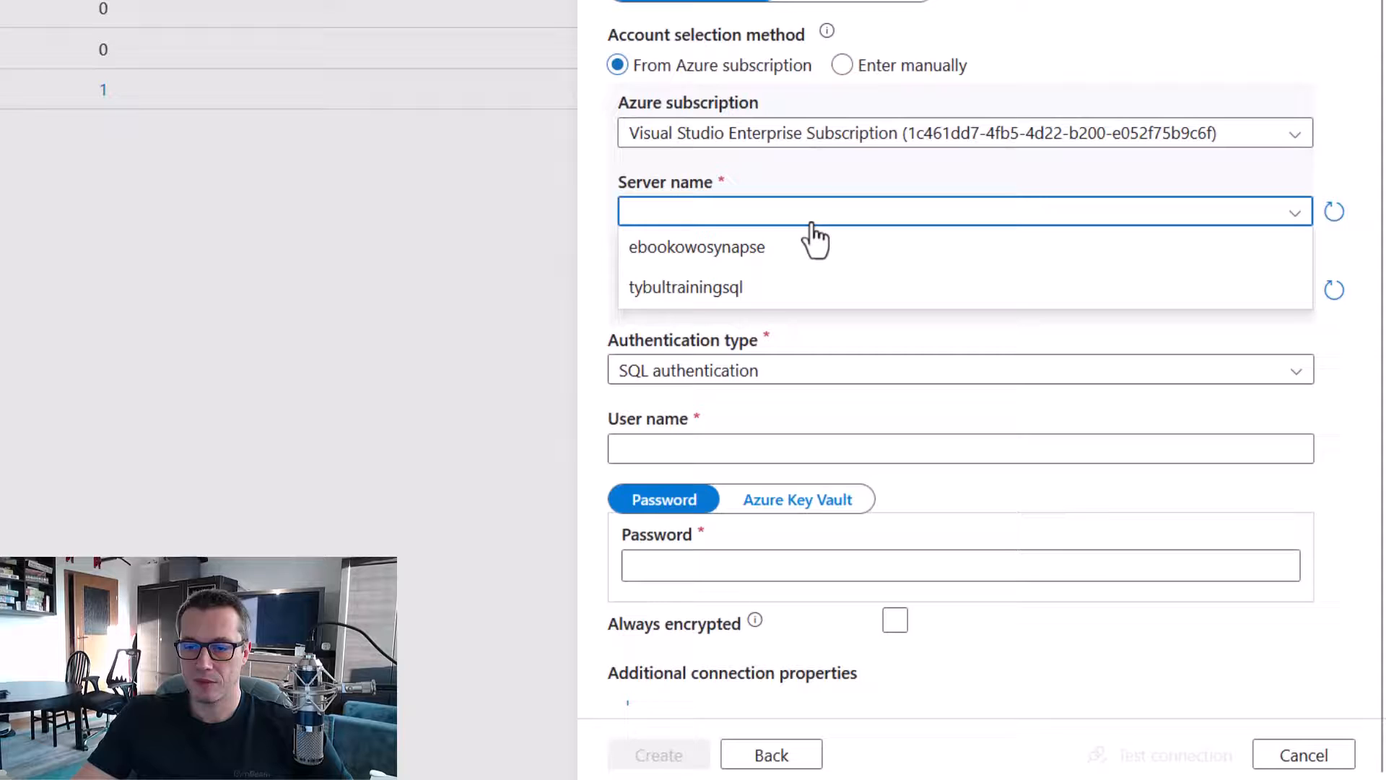
left_click(792, 302)
left_click(793, 295)
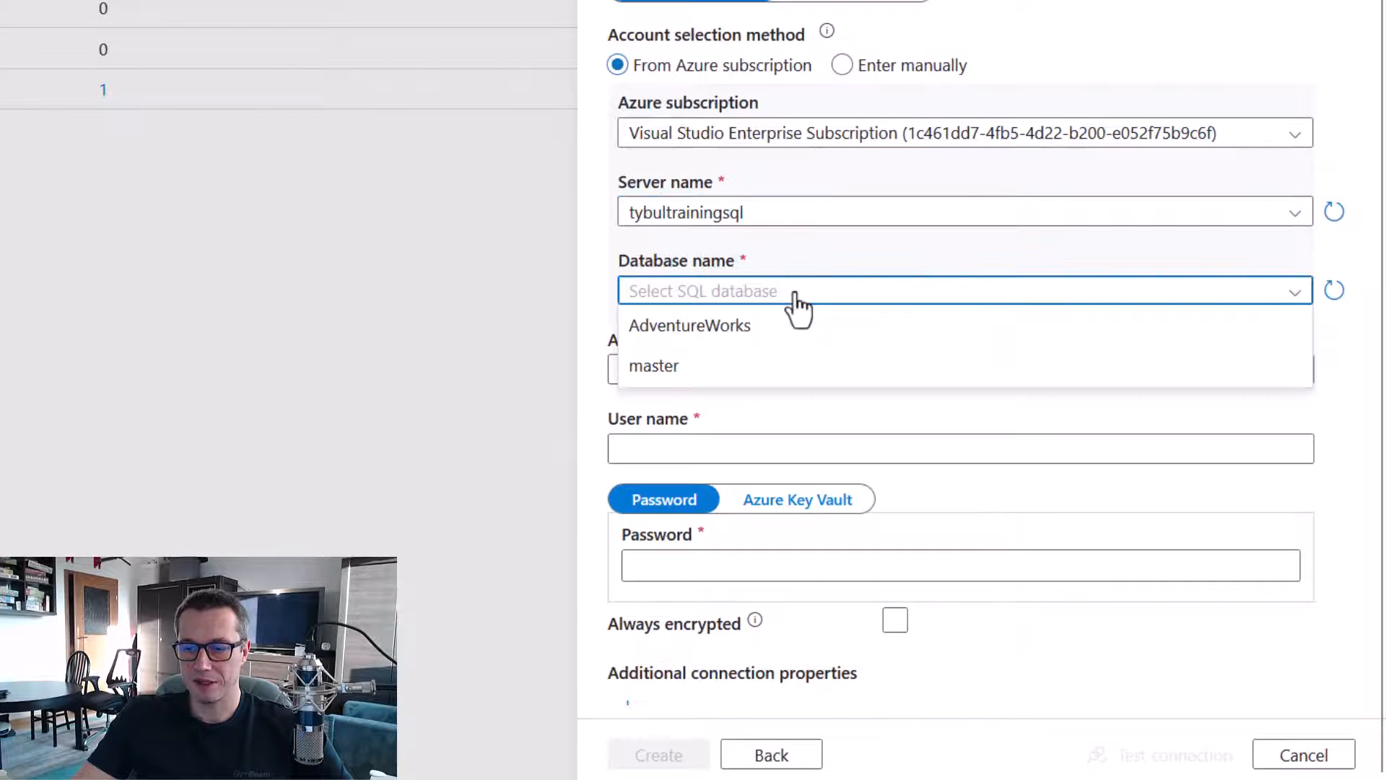
left_click(789, 331)
- Enter the SQL authentication user name and the account password for the linked service
scroll(794, 245, "down", 3)
left_click(749, 213)
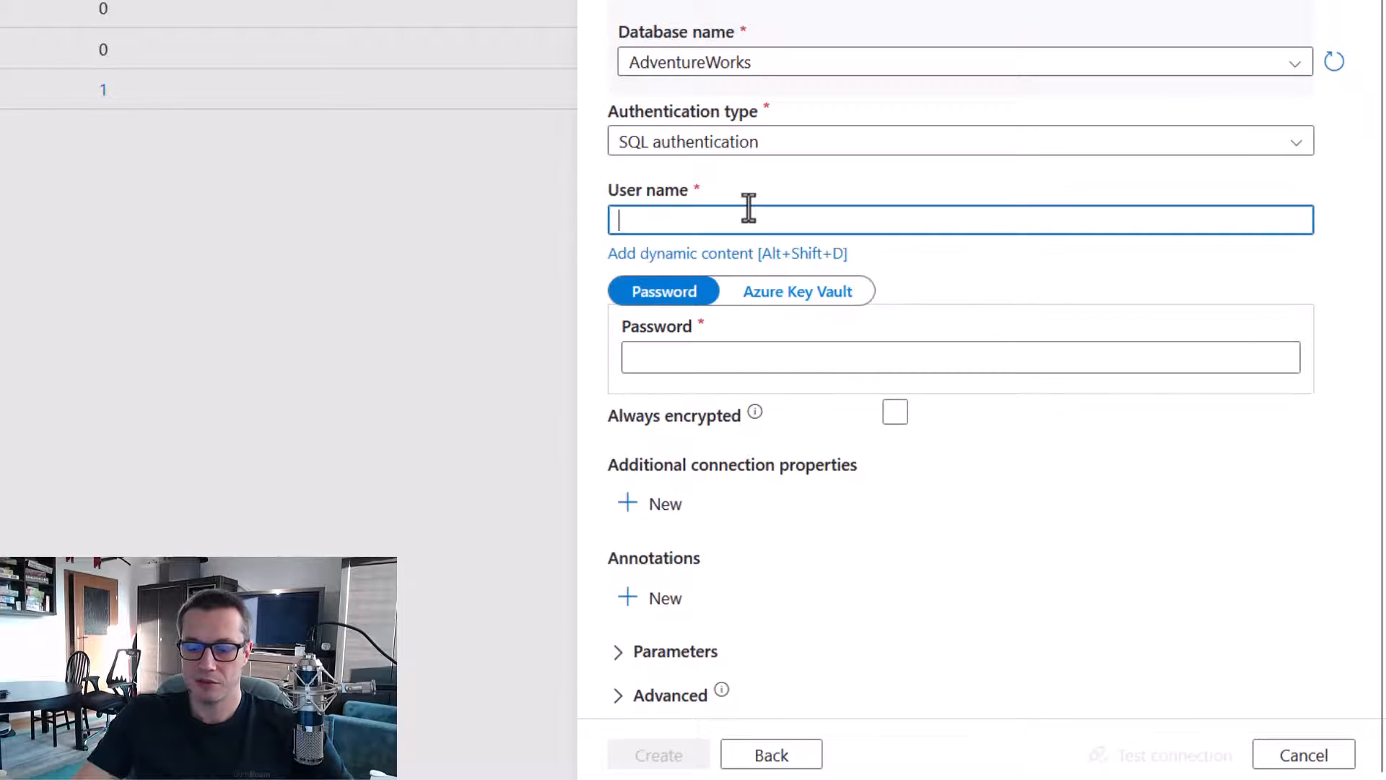
type("piotr")
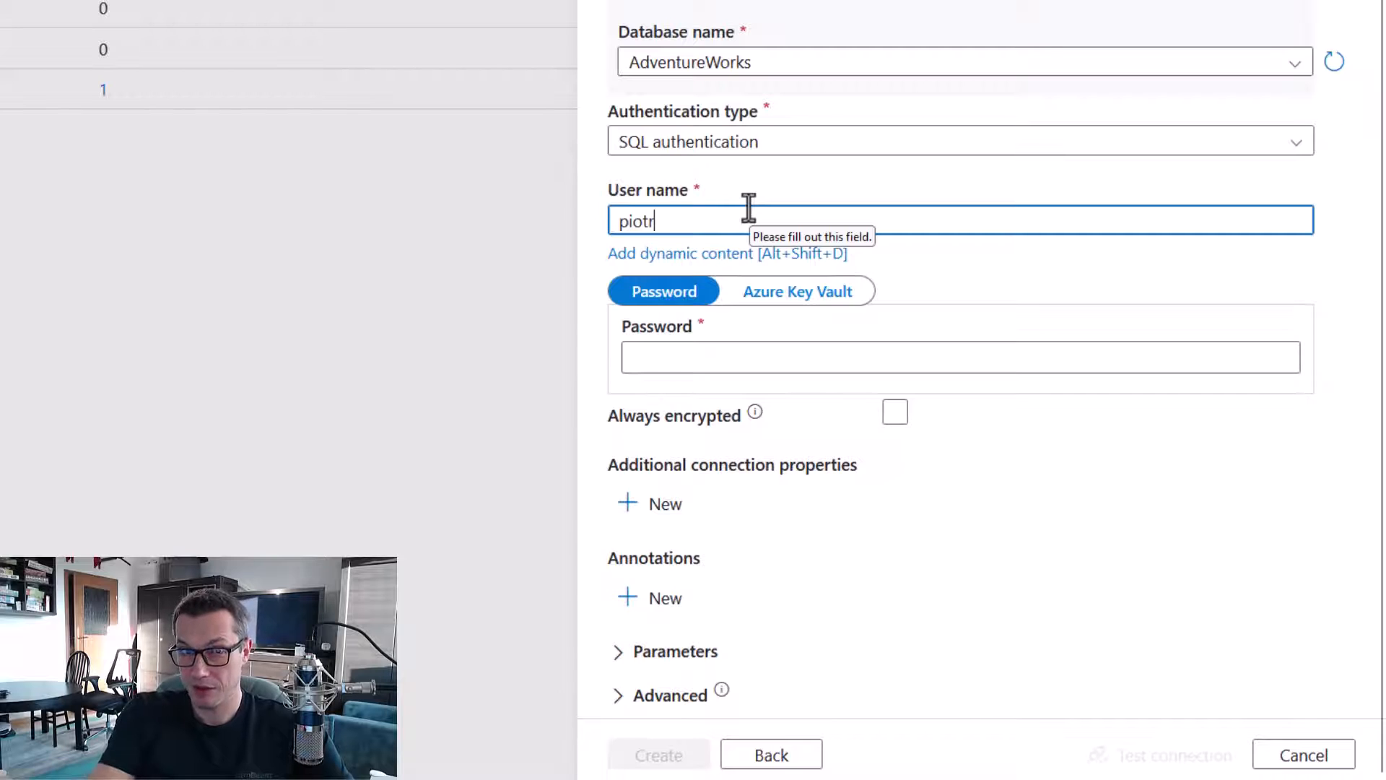
left_click(758, 365)
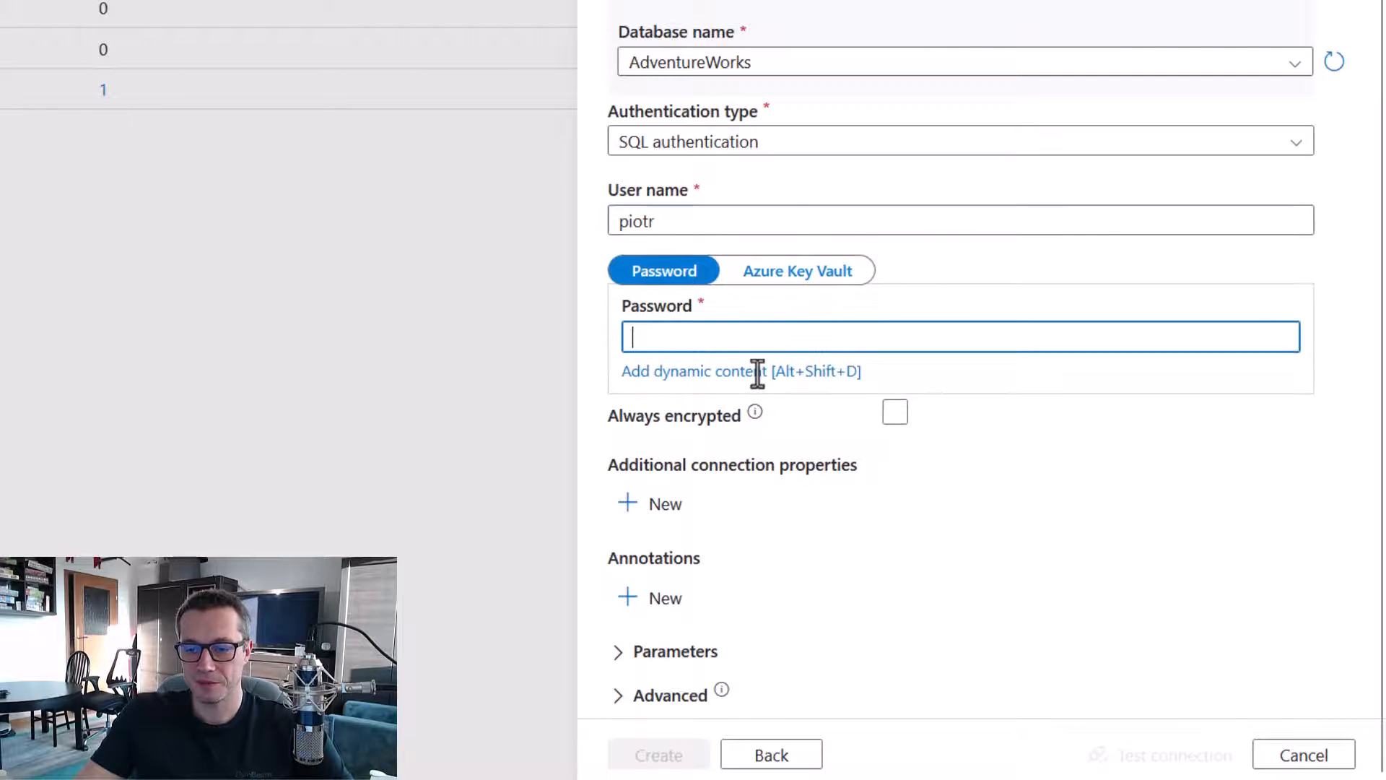
type("•")
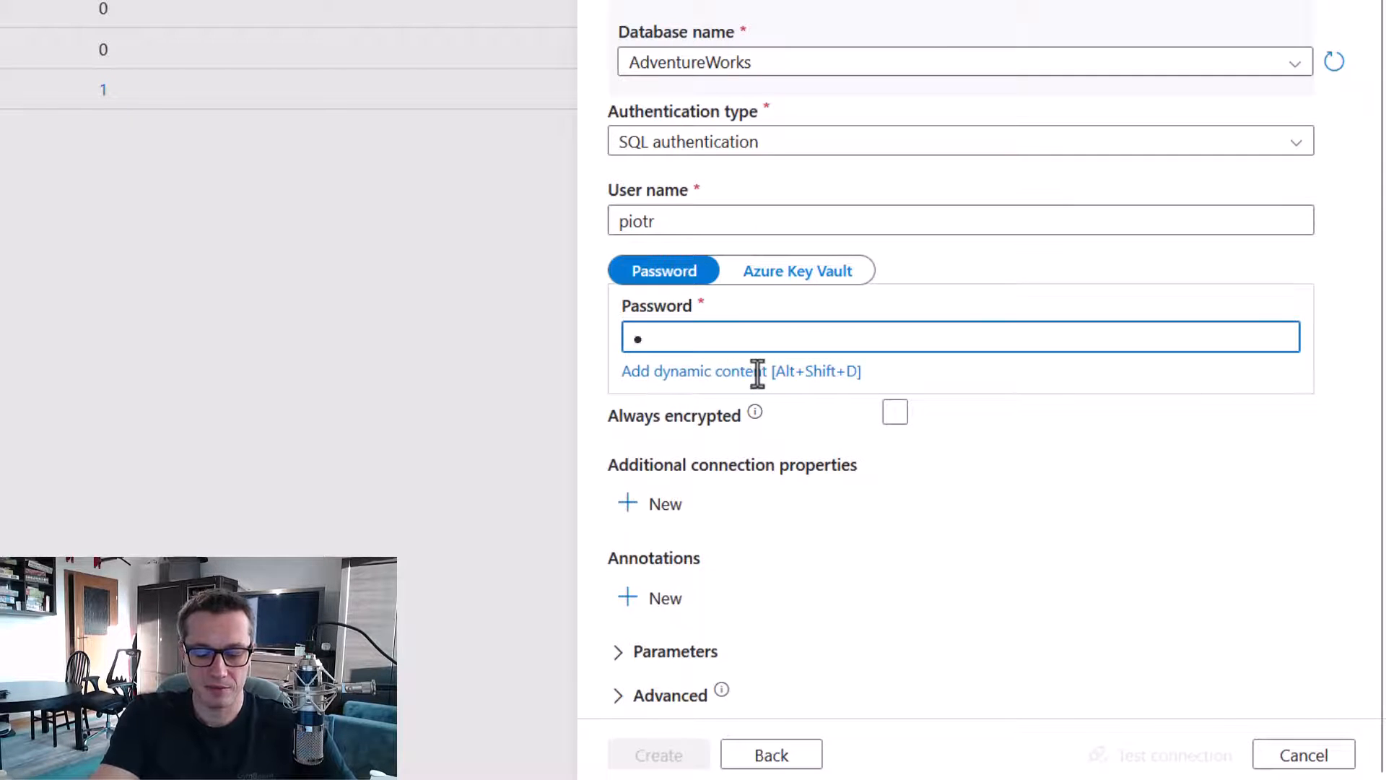
type("•••••••••")
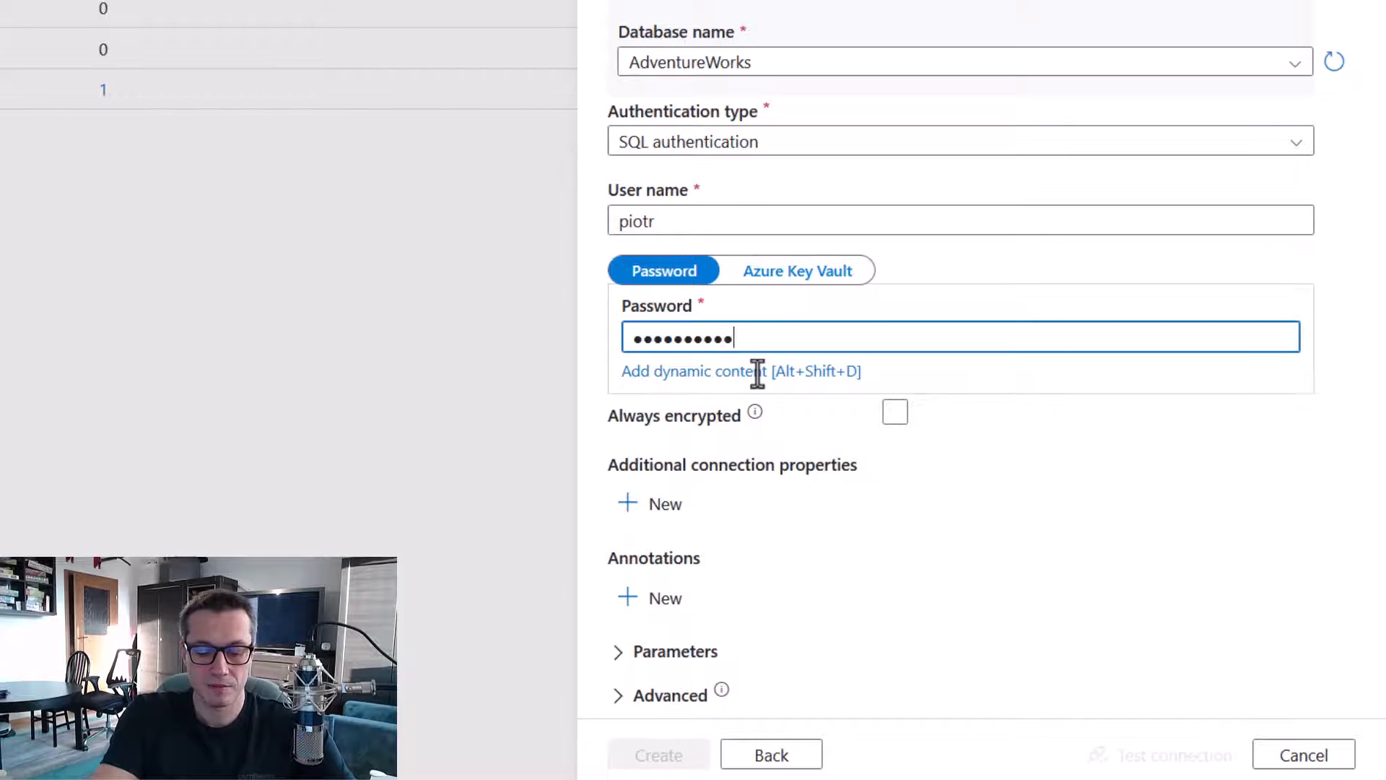
type("••••")
scroll(995, 422, "down", 1)
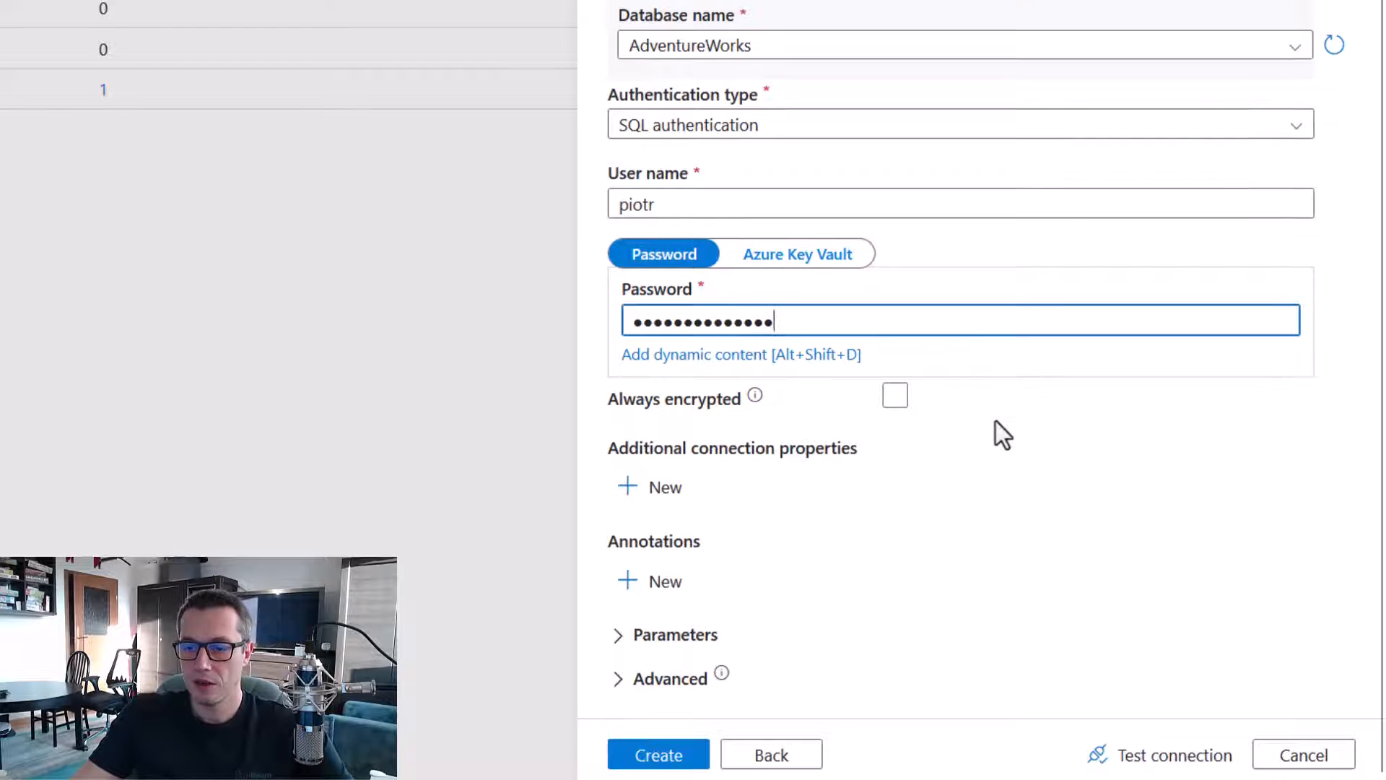
- Test the linked service's connection and read the detailed error message
left_click(1174, 755)
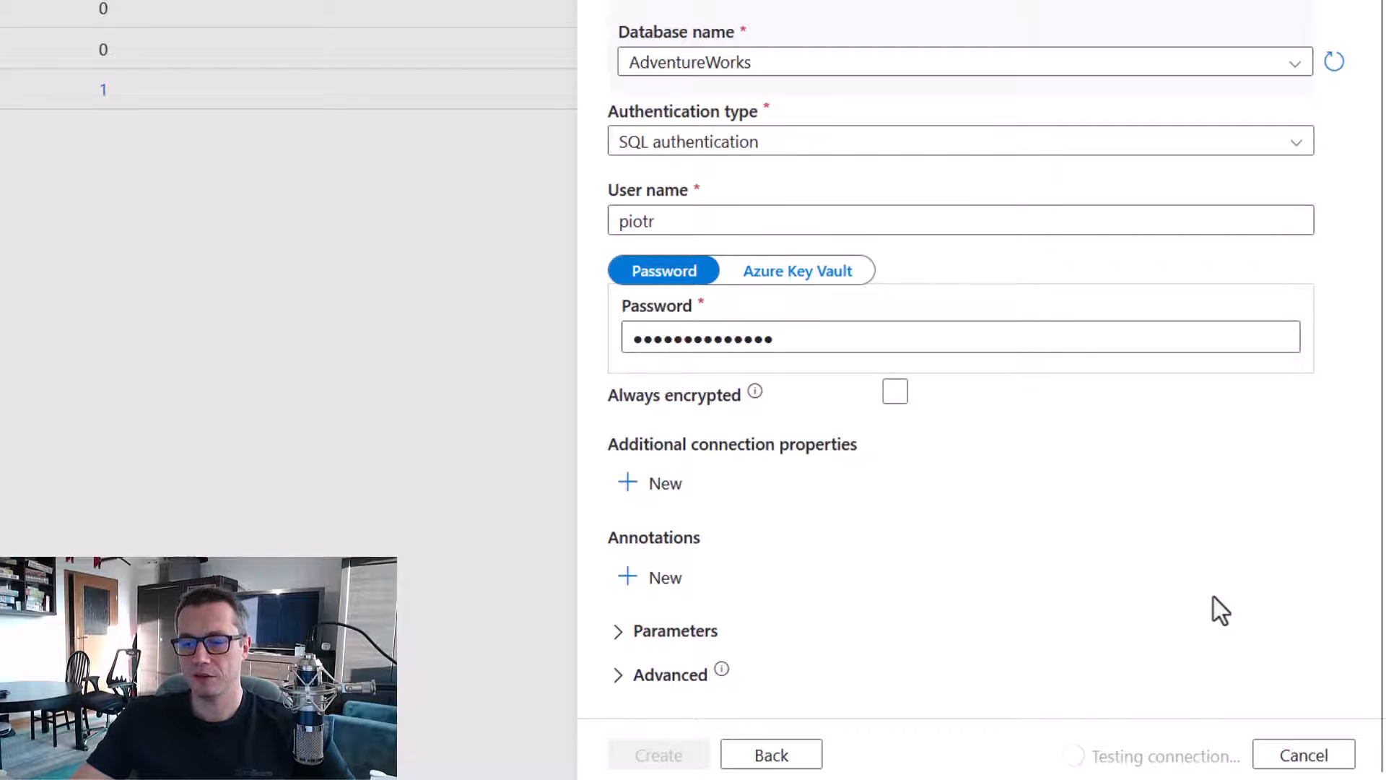
scroll(1215, 597, "up", 3)
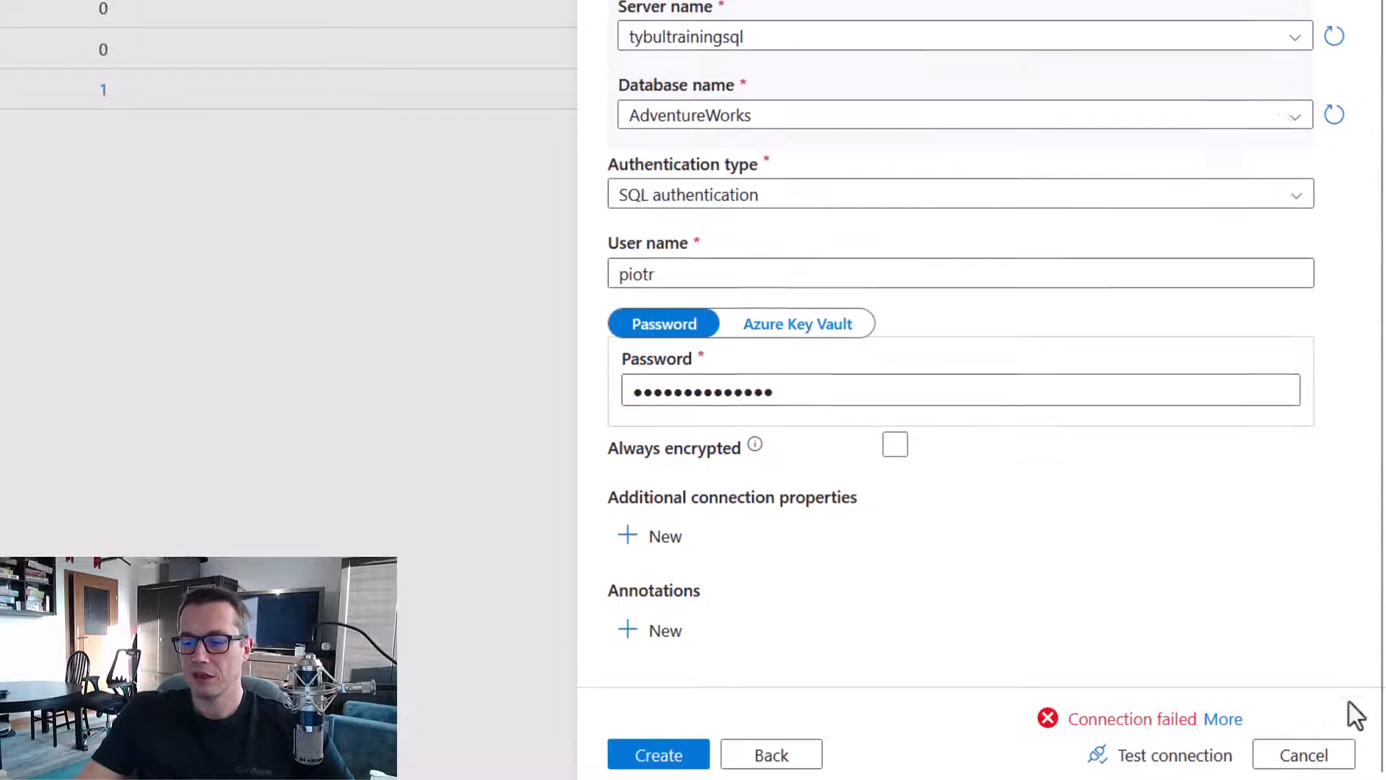
left_click(1222, 722)
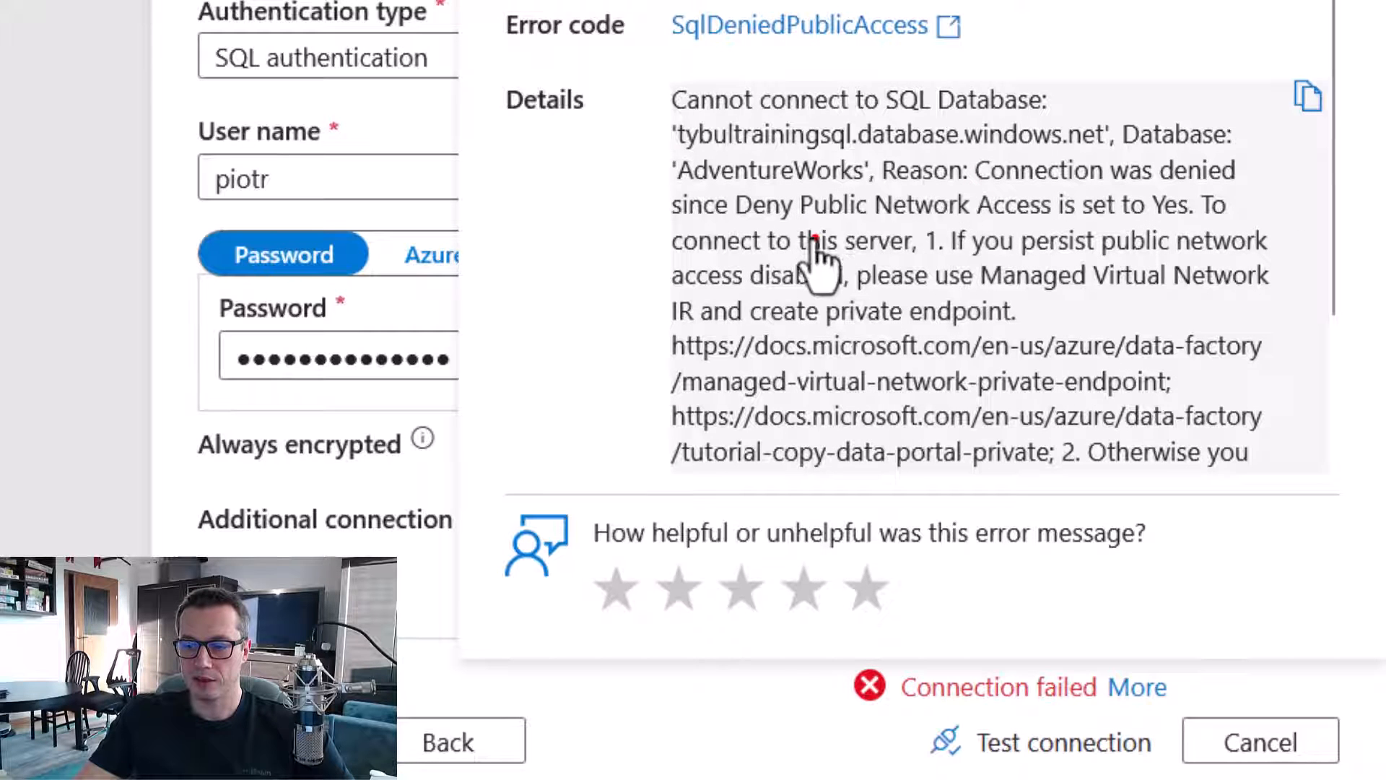
mouse_move(613, 173)
left_mouse_down()
mouse_move(1020, 270)
mouse_move(1230, 266)
left_mouse_up()
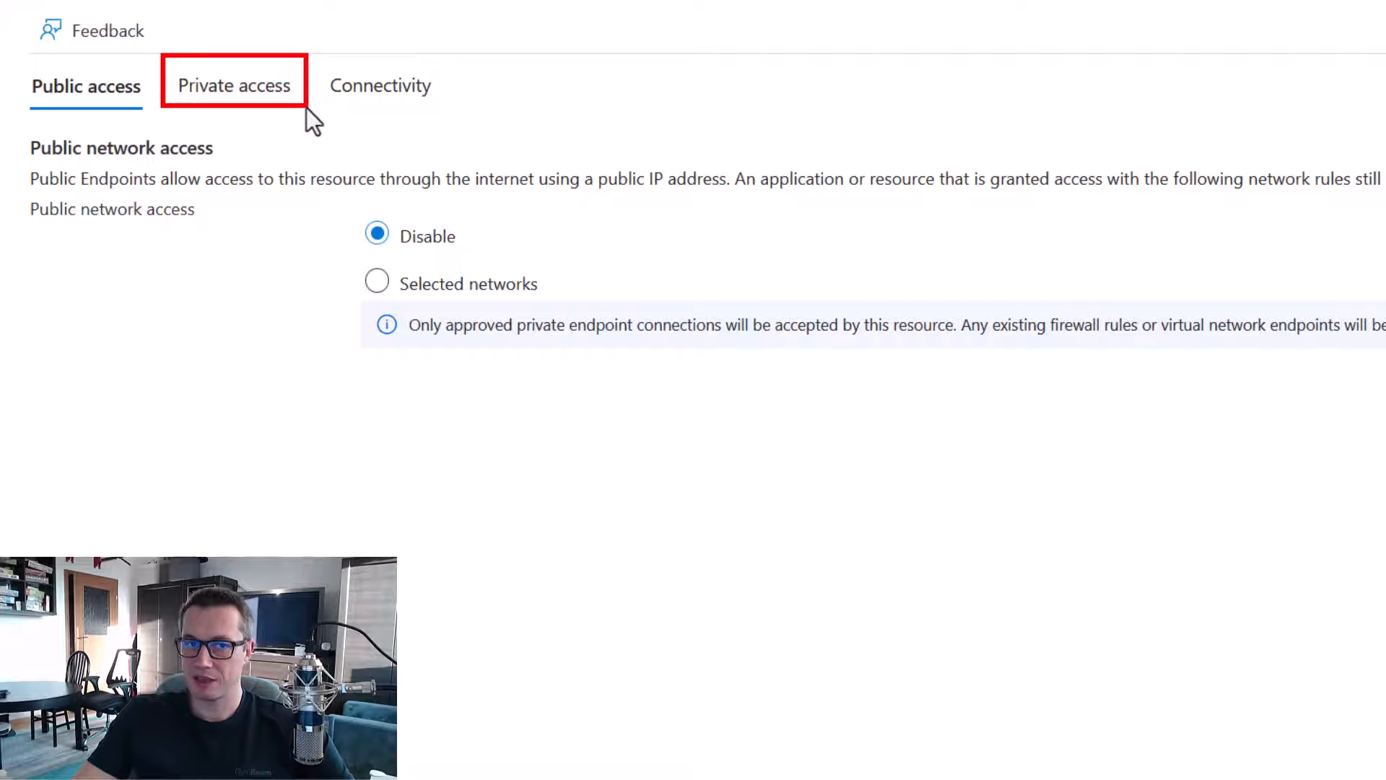
- Examine the SQL server's private endpoint connections, widening the private endpoint and connection name columns to show the full names
left_click(266, 99)
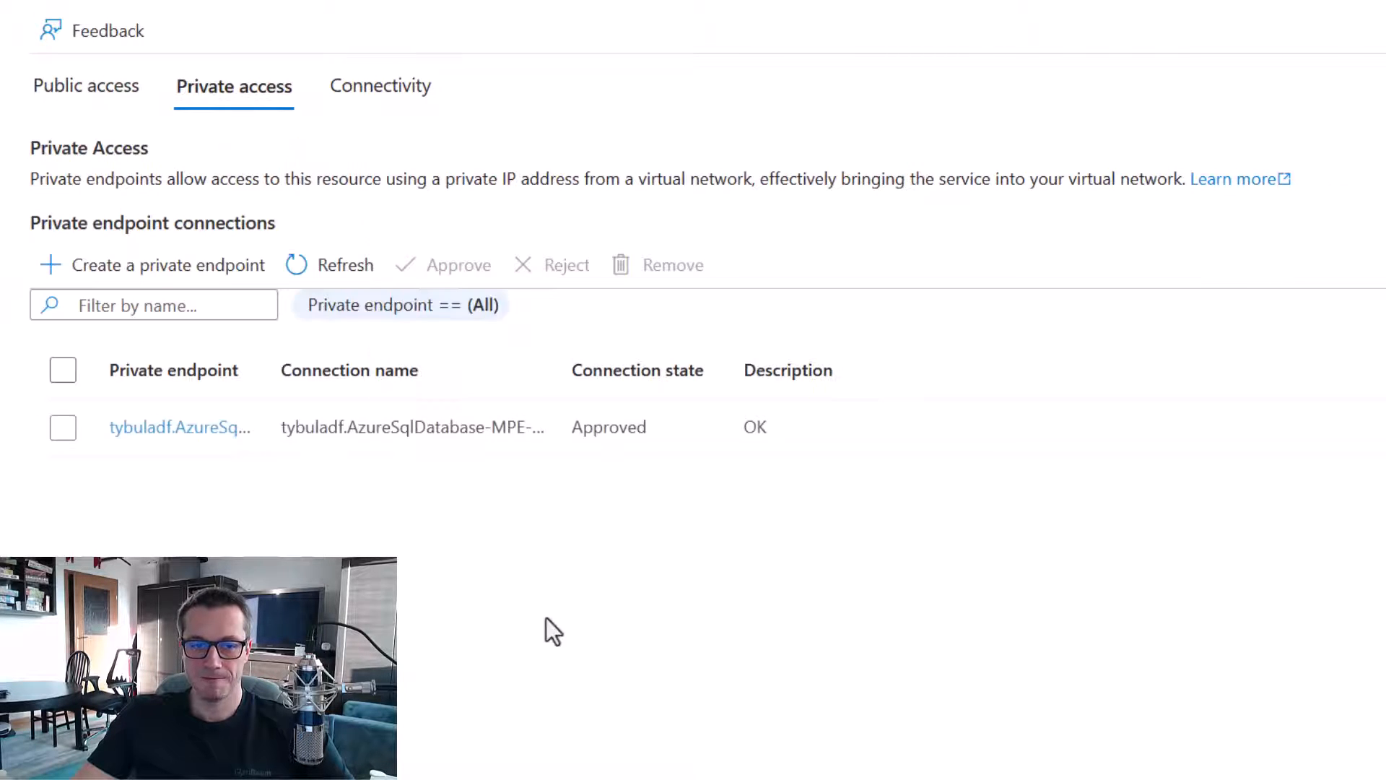
left_click_drag(269, 371, 444, 372)
left_click_drag(734, 377, 1080, 371)
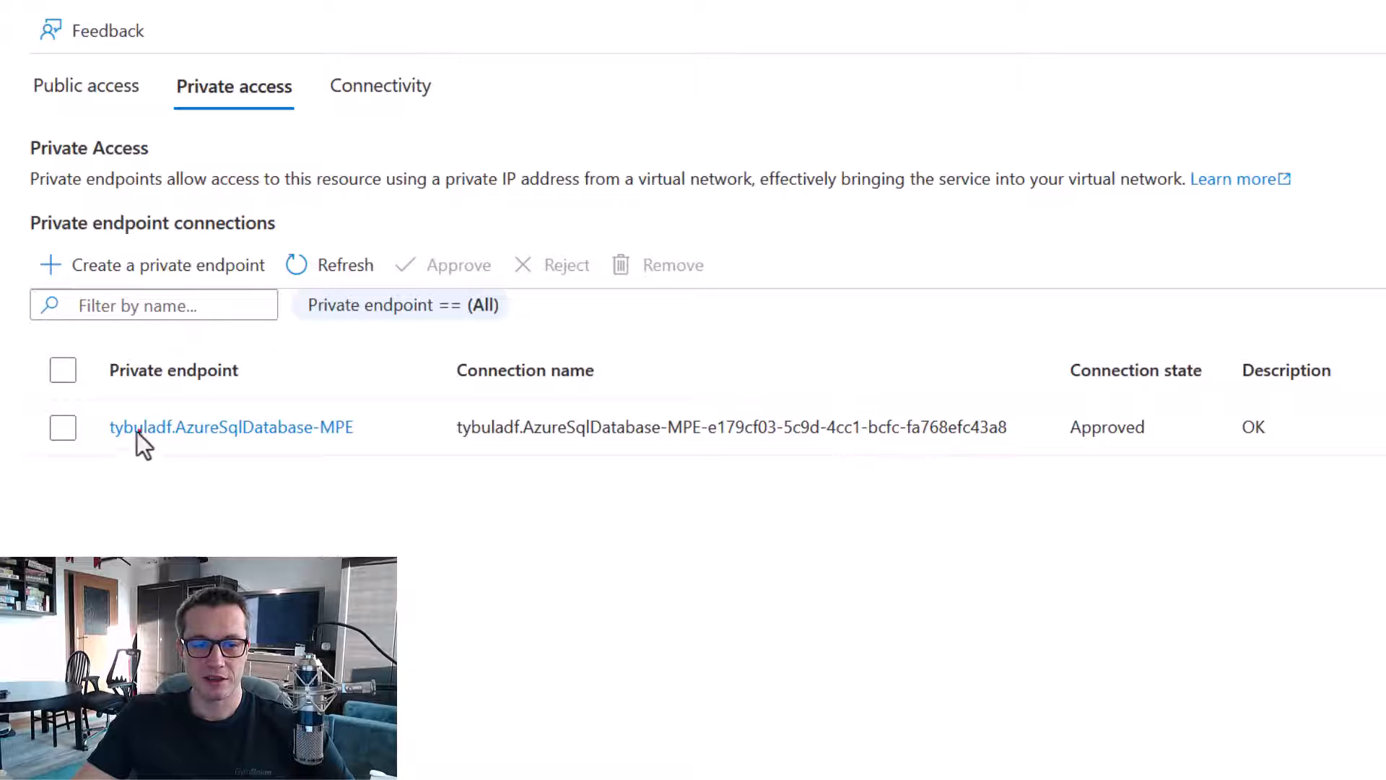
mouse_move(118, 414)
left_mouse_down()
mouse_move(365, 468)
mouse_move(685, 470)
left_mouse_up()
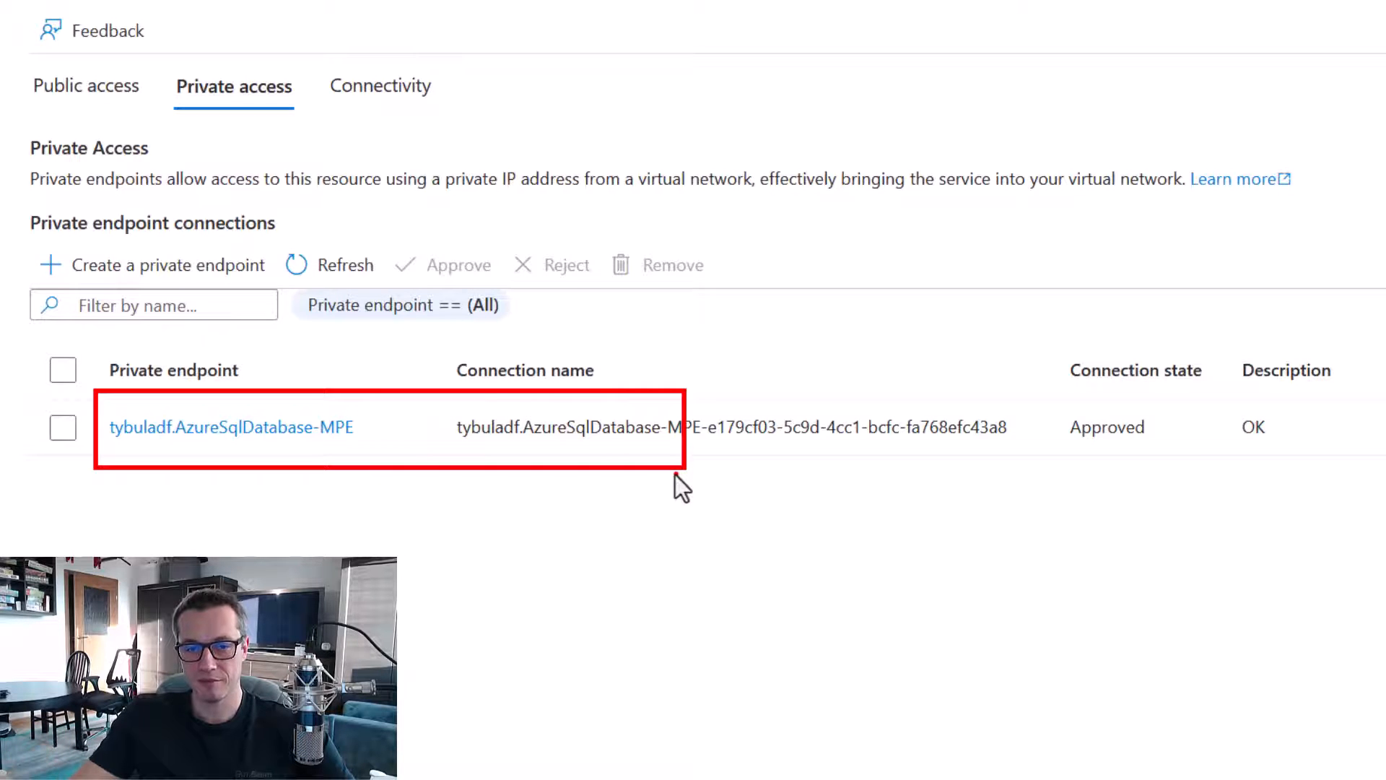
key("Escape")
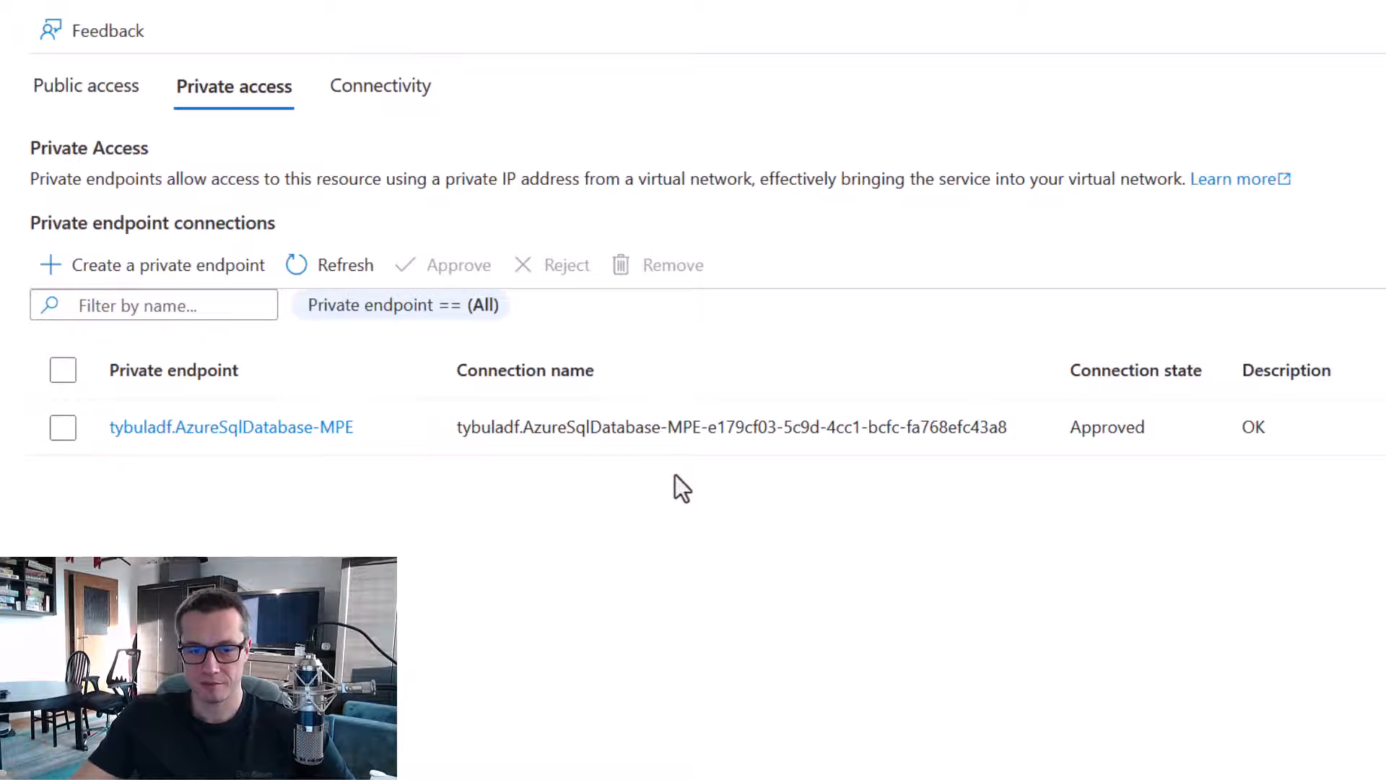
- Start a new private endpoint for the tybultrainingsql server and name it SQL-MPE
left_click(178, 275)
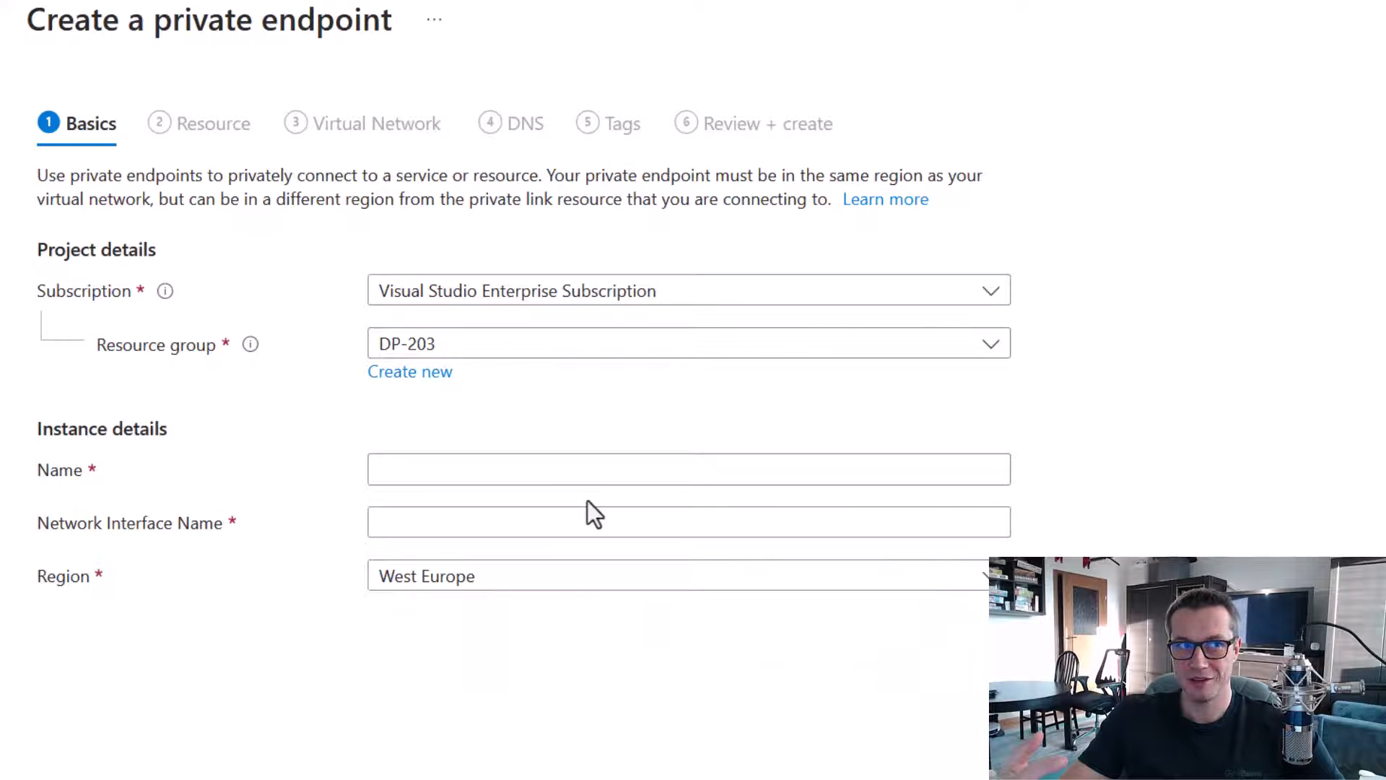
left_click(579, 469)
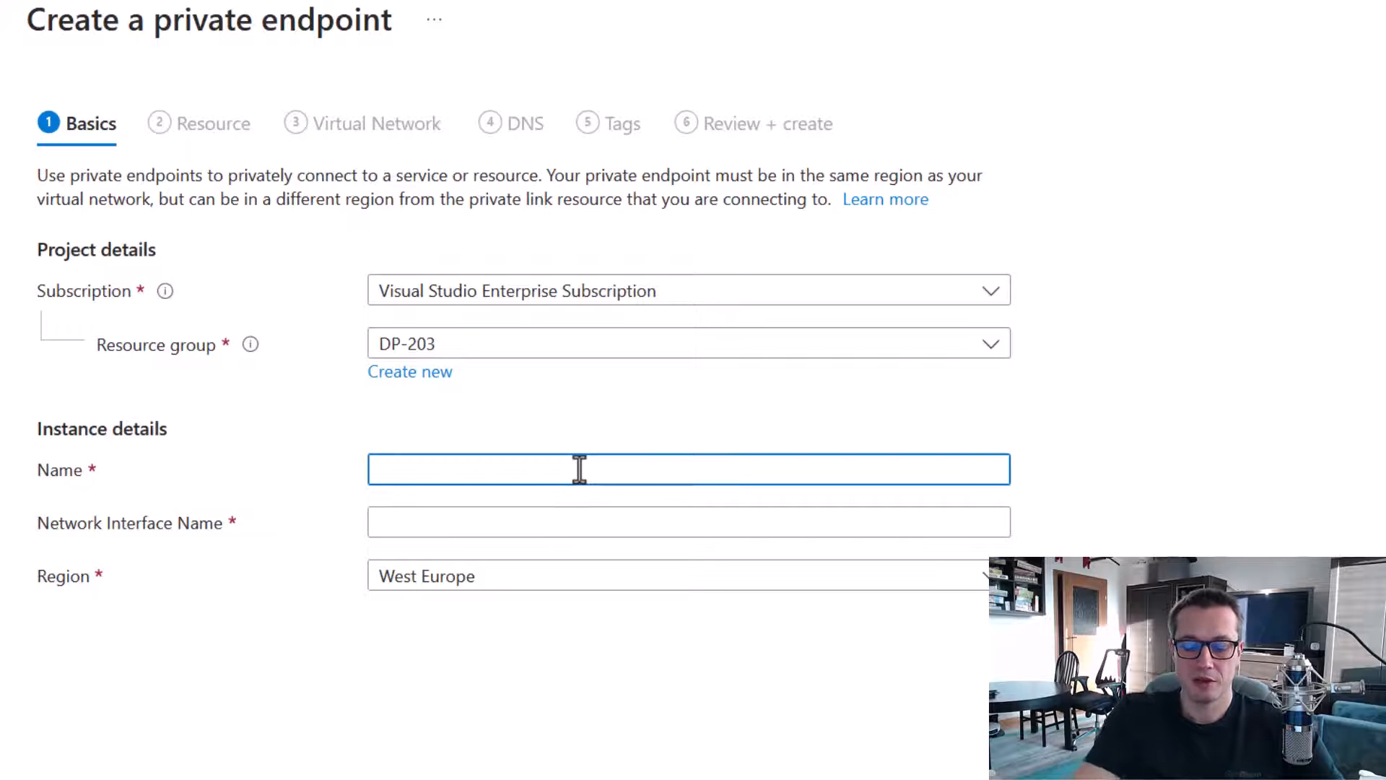
type("SQL-MPE")
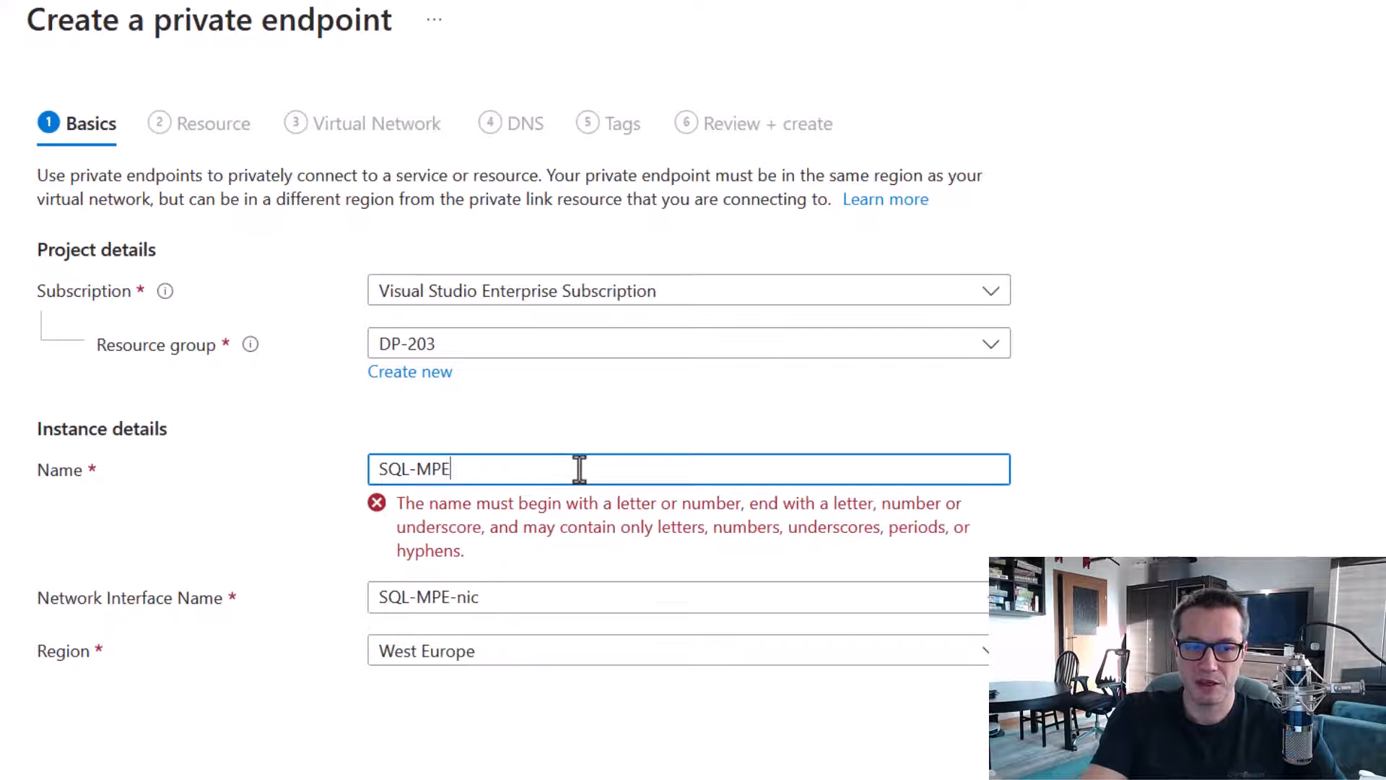
left_click(267, 777)
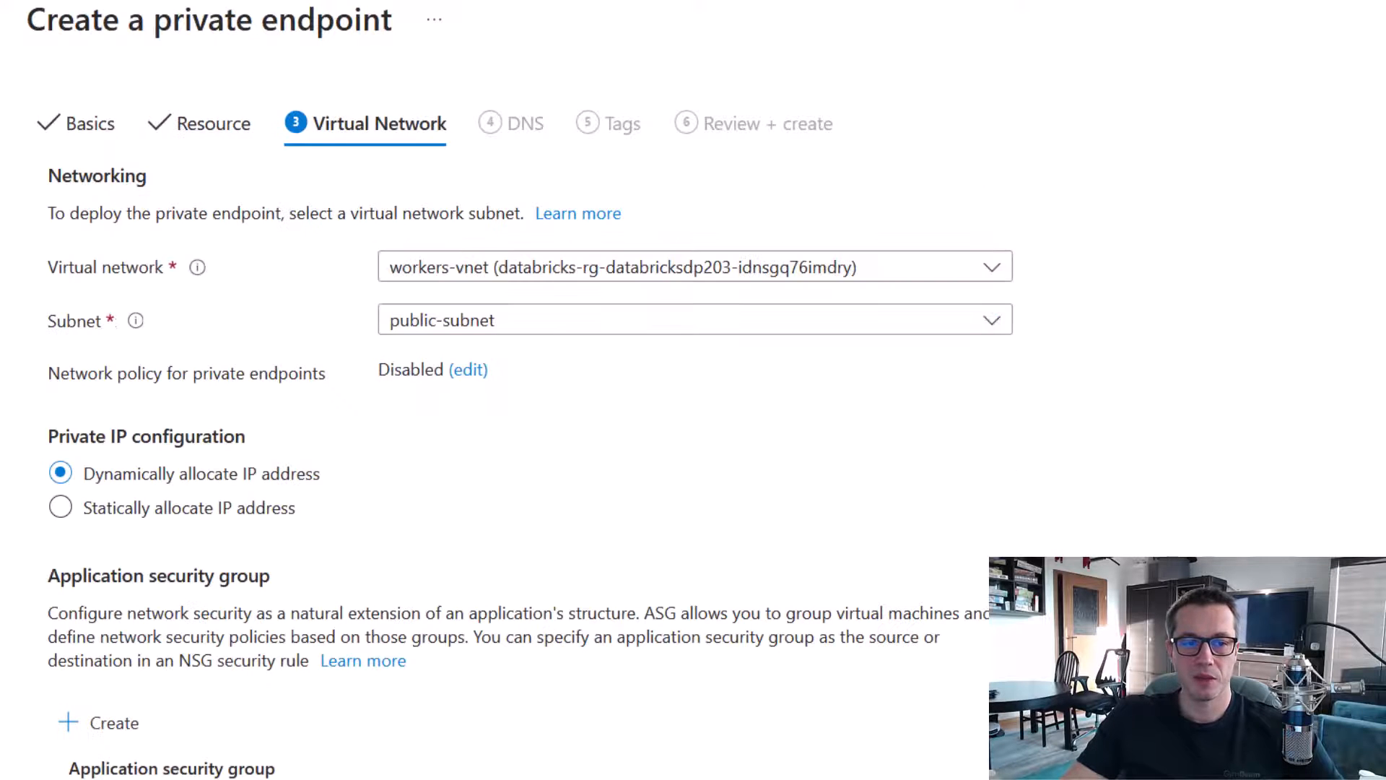
- Place the private endpoint in the SHIR-IR-vnet (DP-203) virtual network, keeping the default subnet
left_click(654, 275)
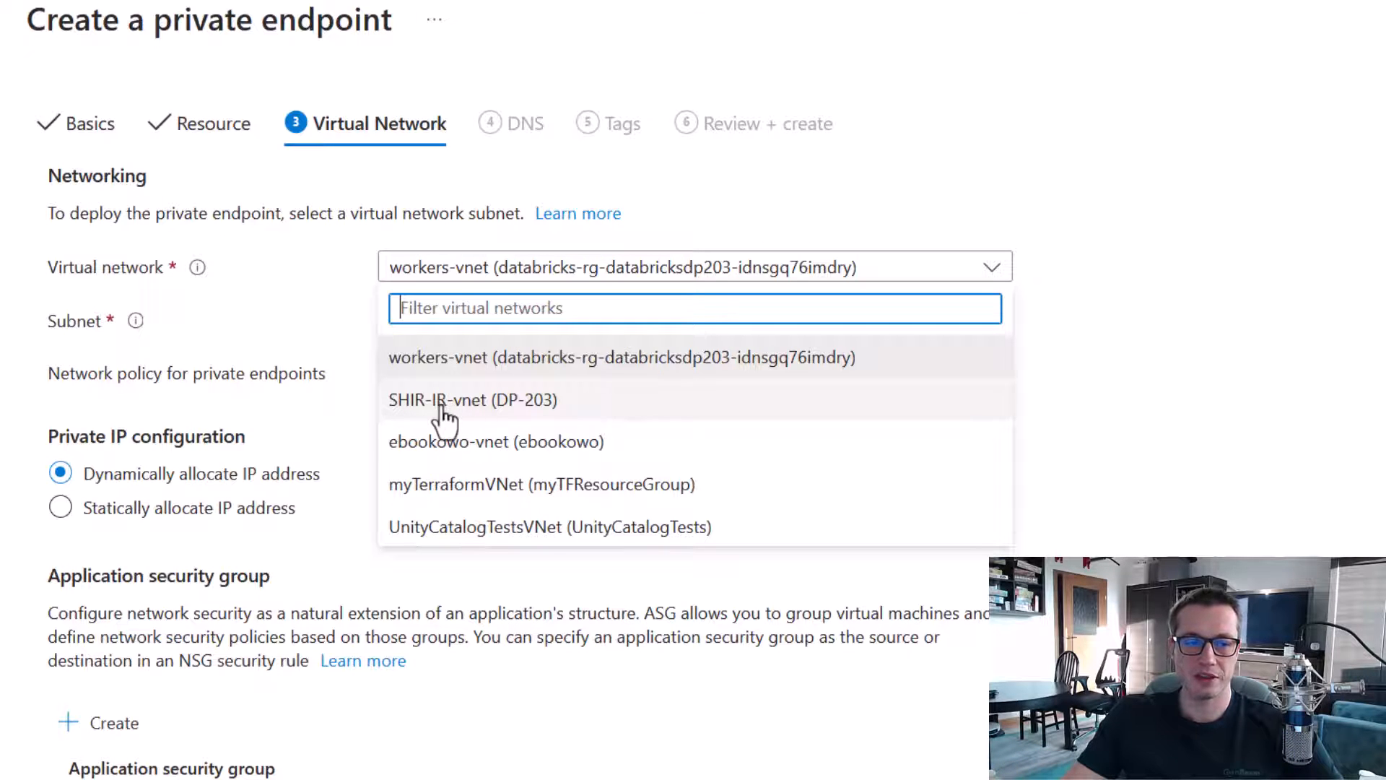
left_click(479, 406)
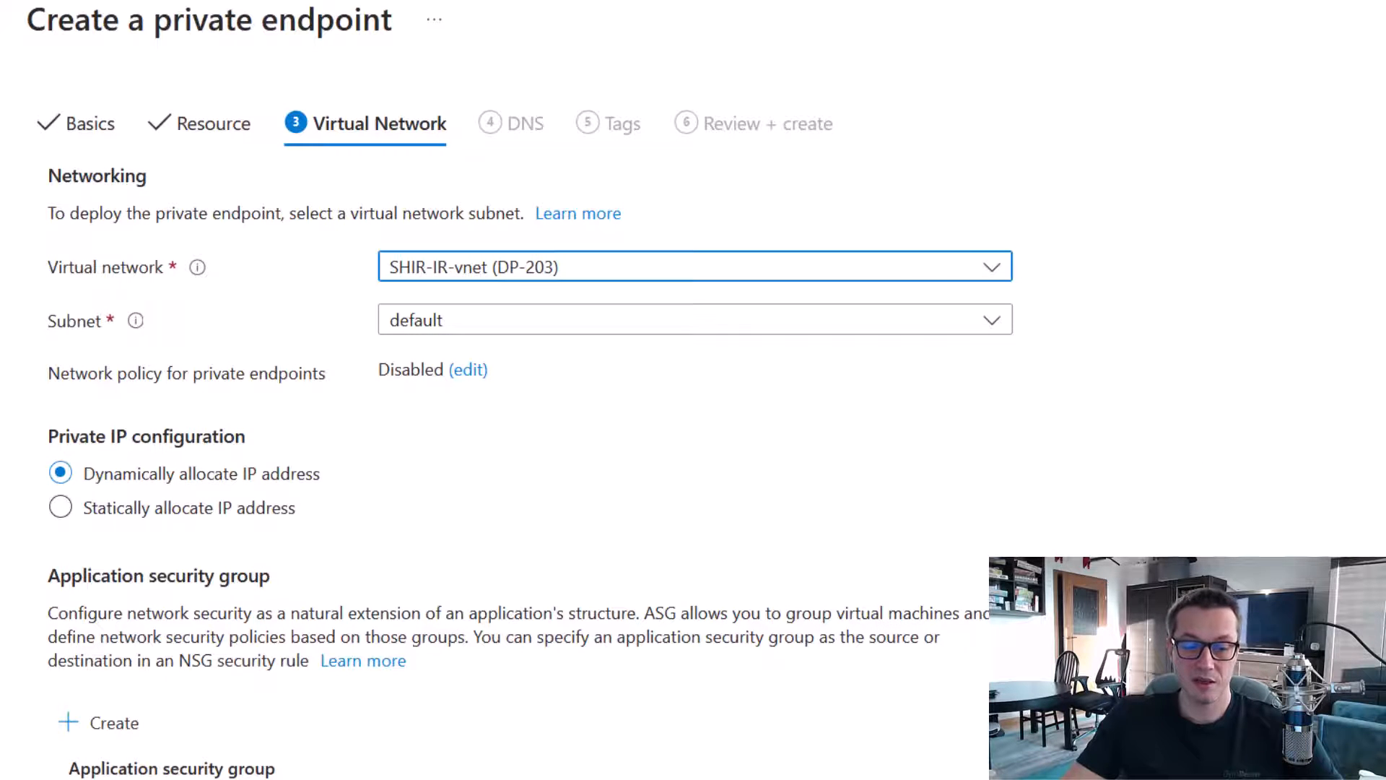
left_click(281, 779)
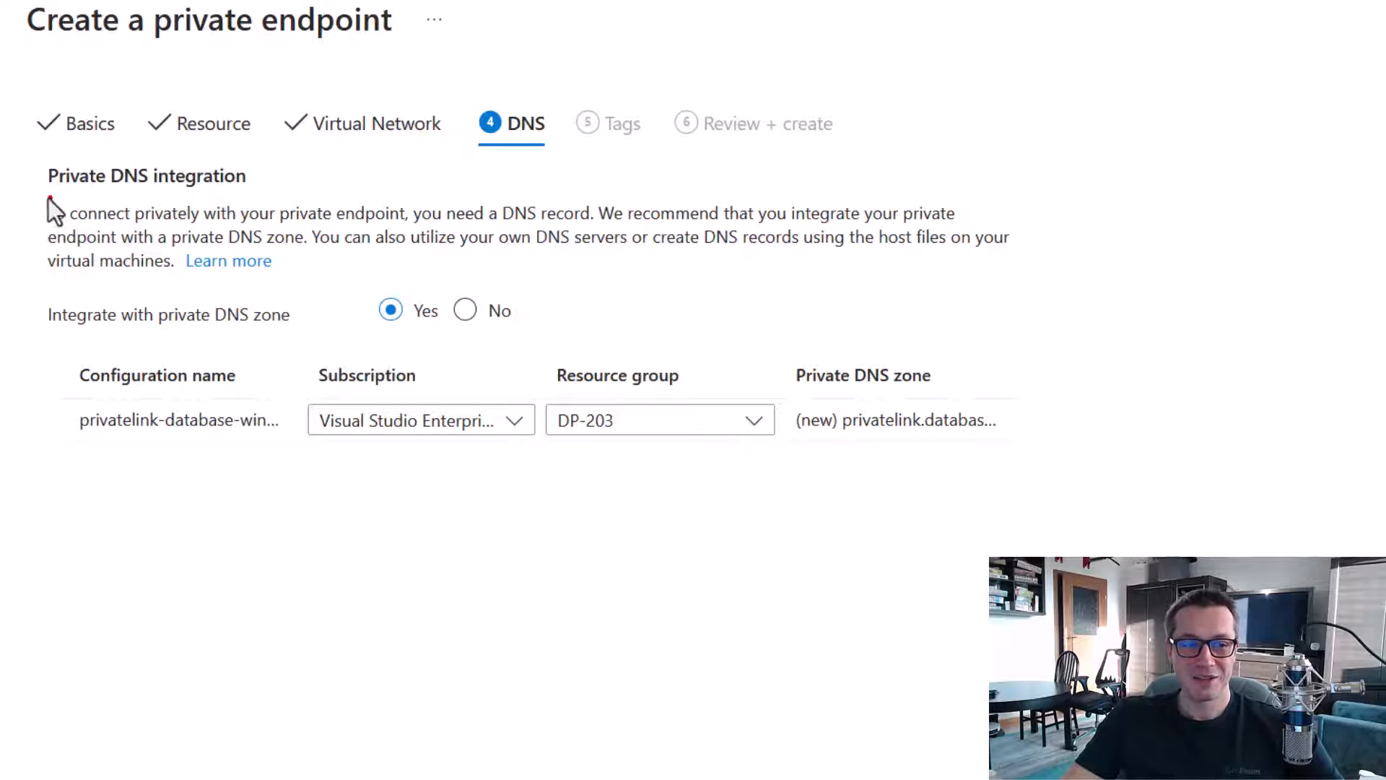
- Keep the integration with a private DNS zone and create the private endpoint without tags
mouse_move(89, 189)
left_mouse_down()
mouse_move(875, 455)
mouse_move(1036, 491)
left_mouse_up()
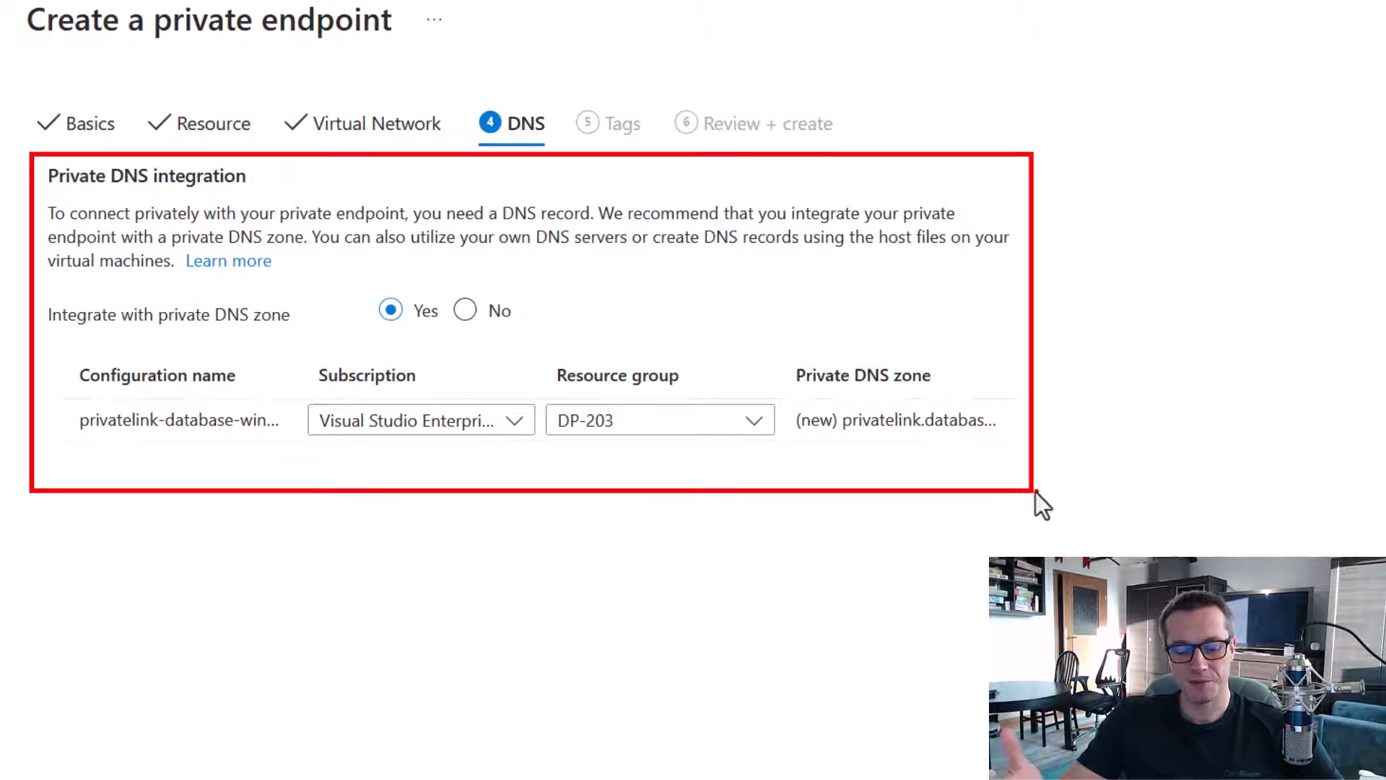
key("Escape")
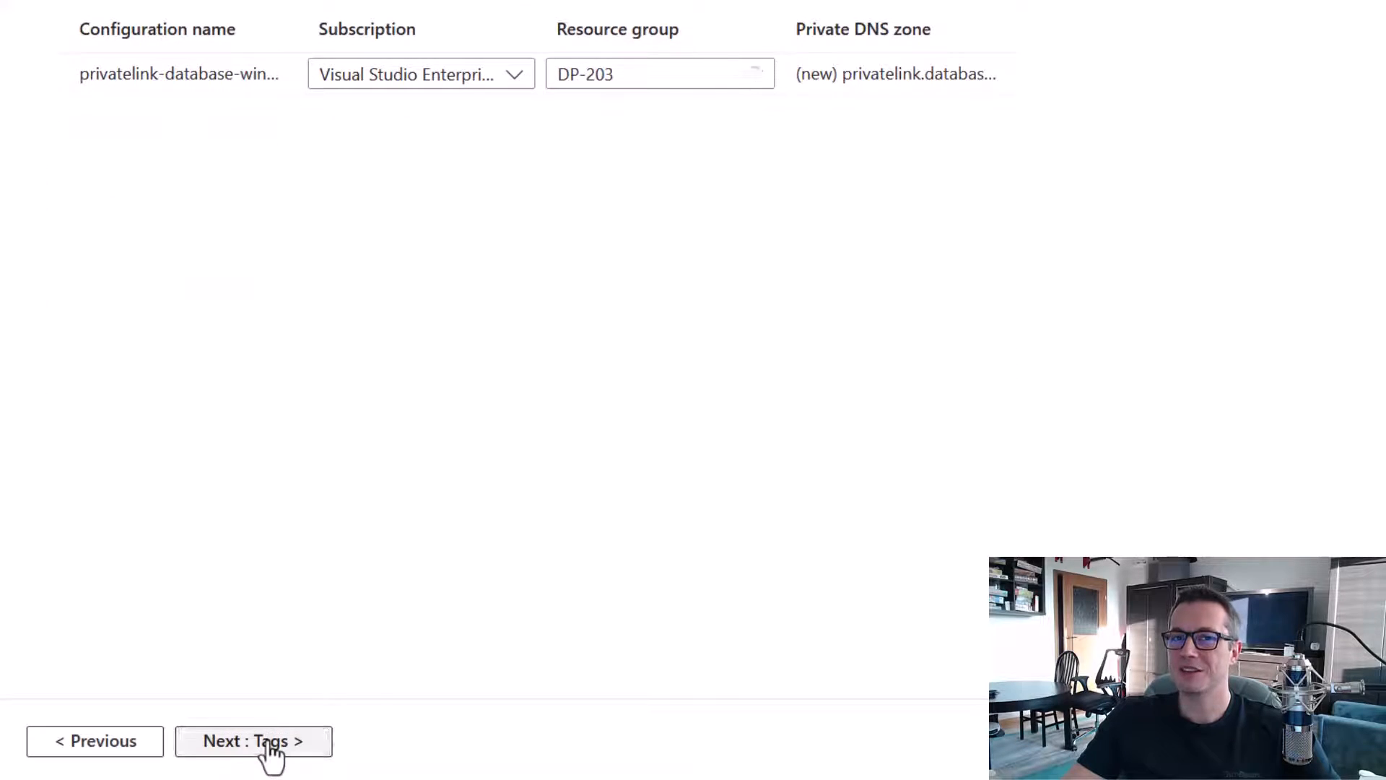
left_click(270, 743)
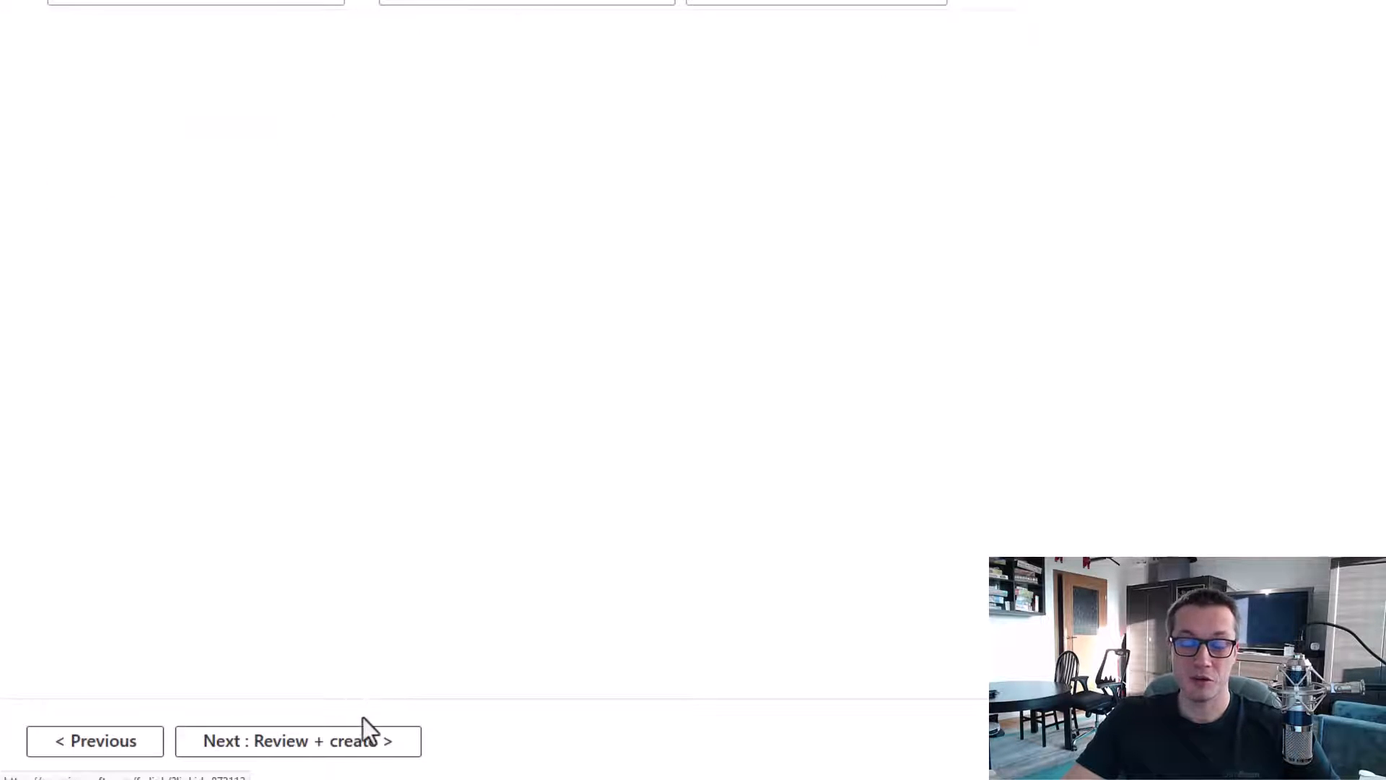
left_click(356, 748)
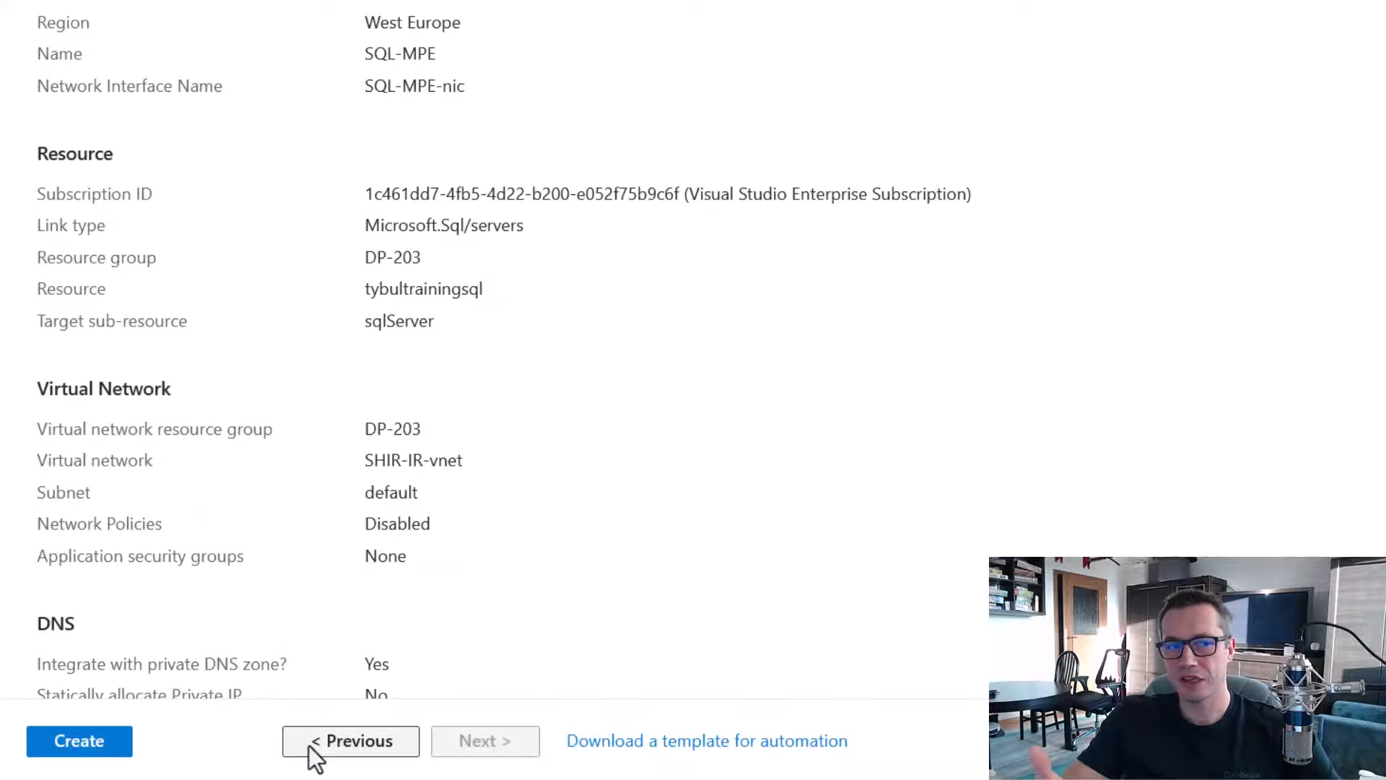
left_click(103, 746)
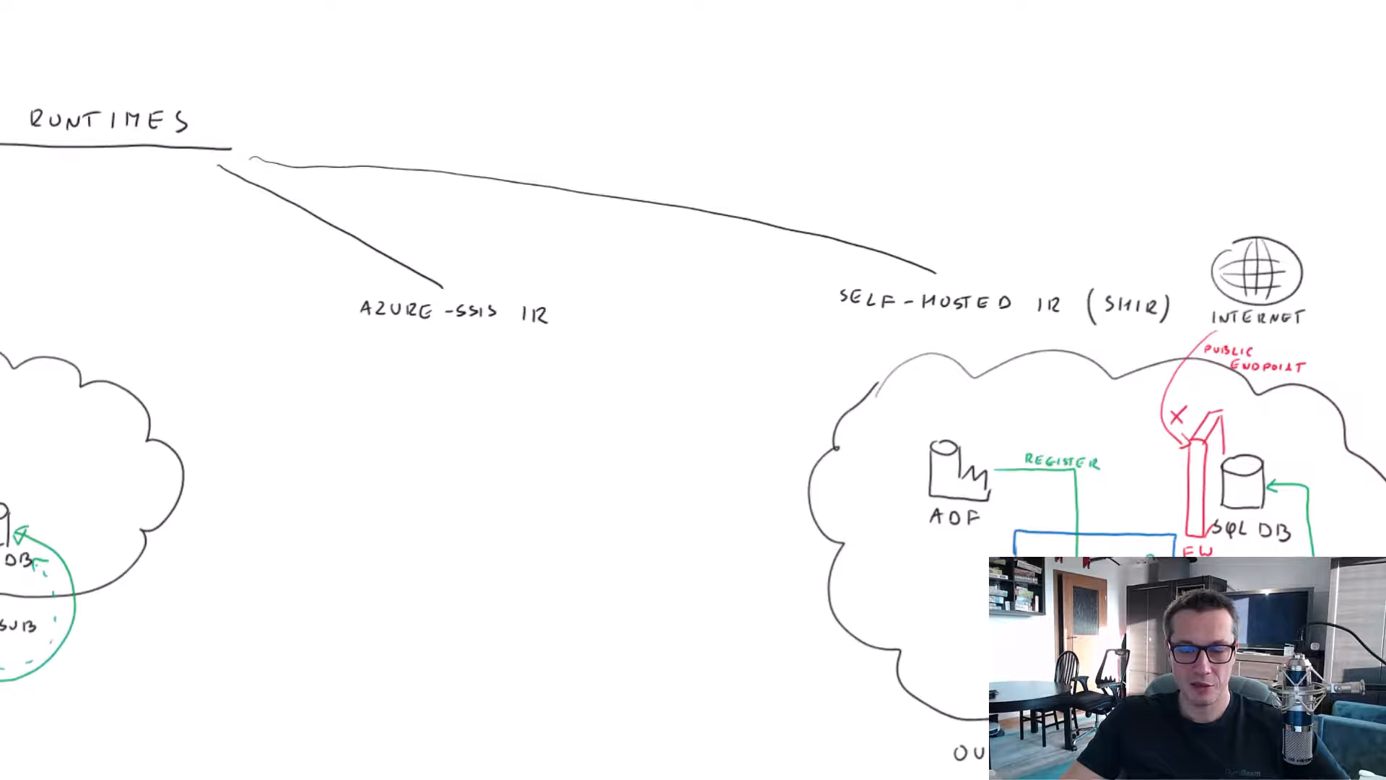
scroll(1321, 405, "right", 10)
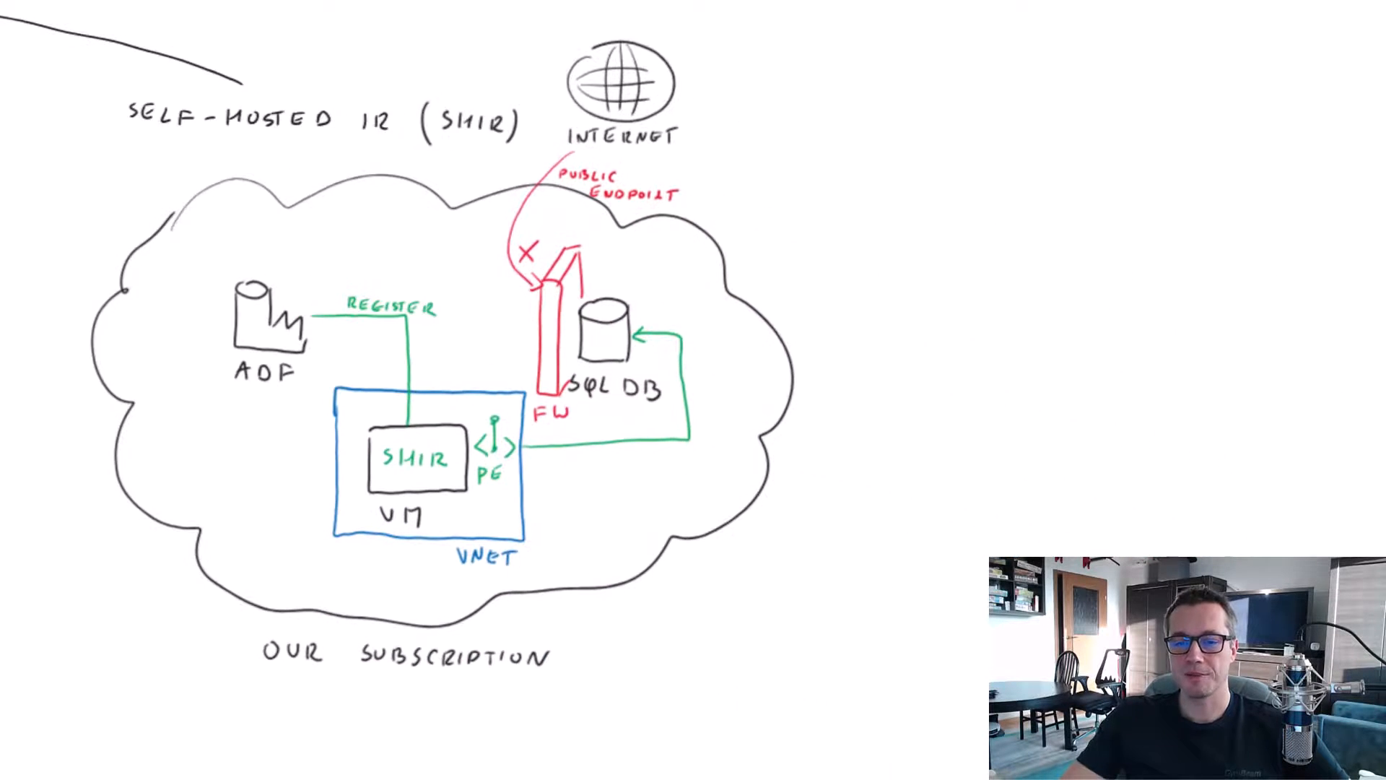